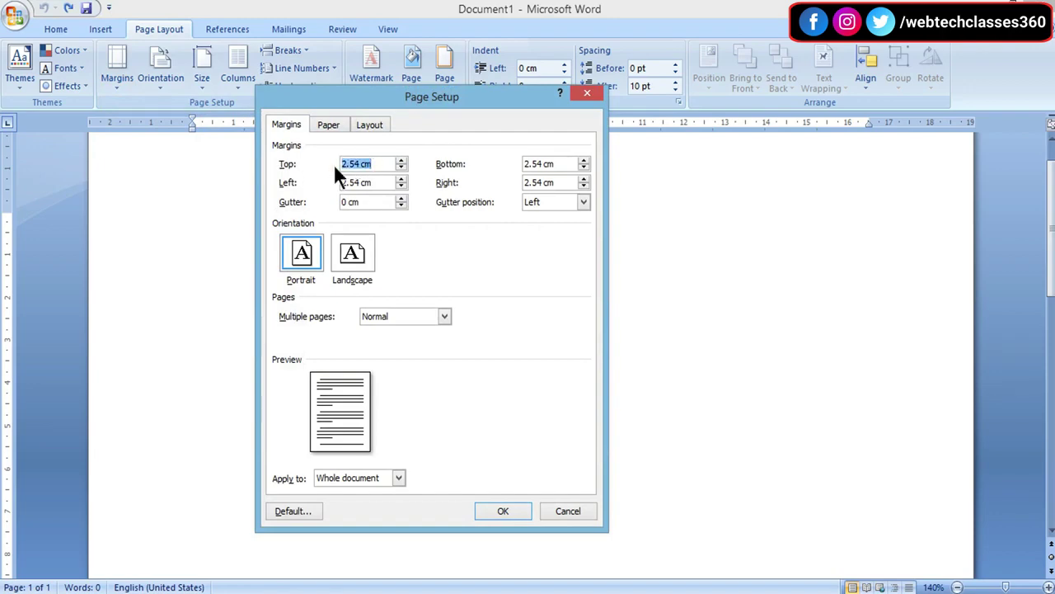
# Set the top, left, bottom and right page margins to 1 cm for the whole document
pyautogui.press('BackSpace')
pyautogui.moveTo(379, 182); pyautogui.dragTo(333, 183)
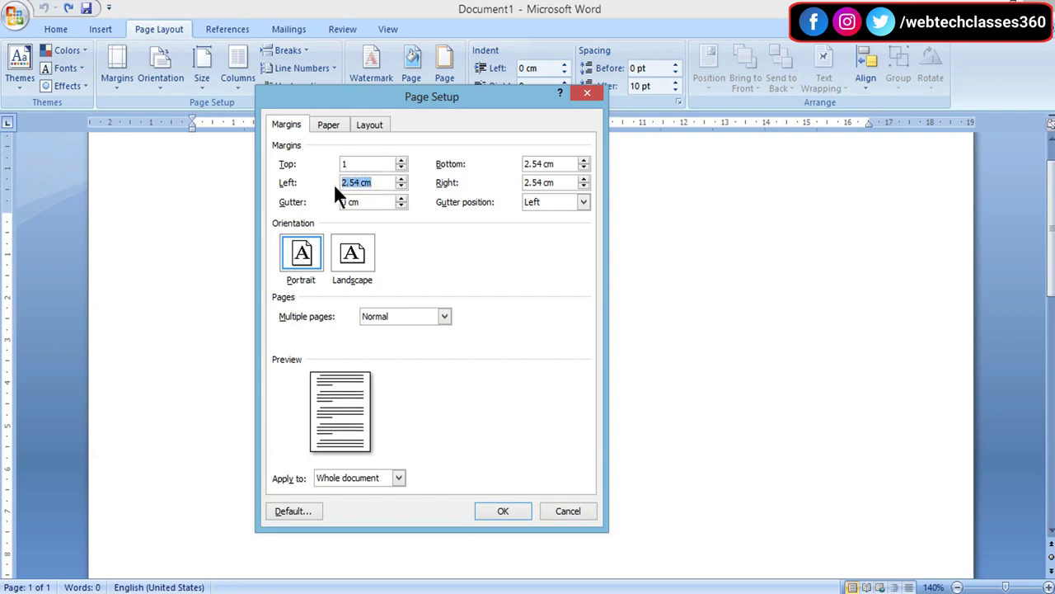
pyautogui.press('BackSpace')
pyautogui.moveTo(564, 164); pyautogui.dragTo(509, 163)
pyautogui.write('1')
pyautogui.press('Tab')
pyautogui.press('Tab')
pyautogui.write('1')
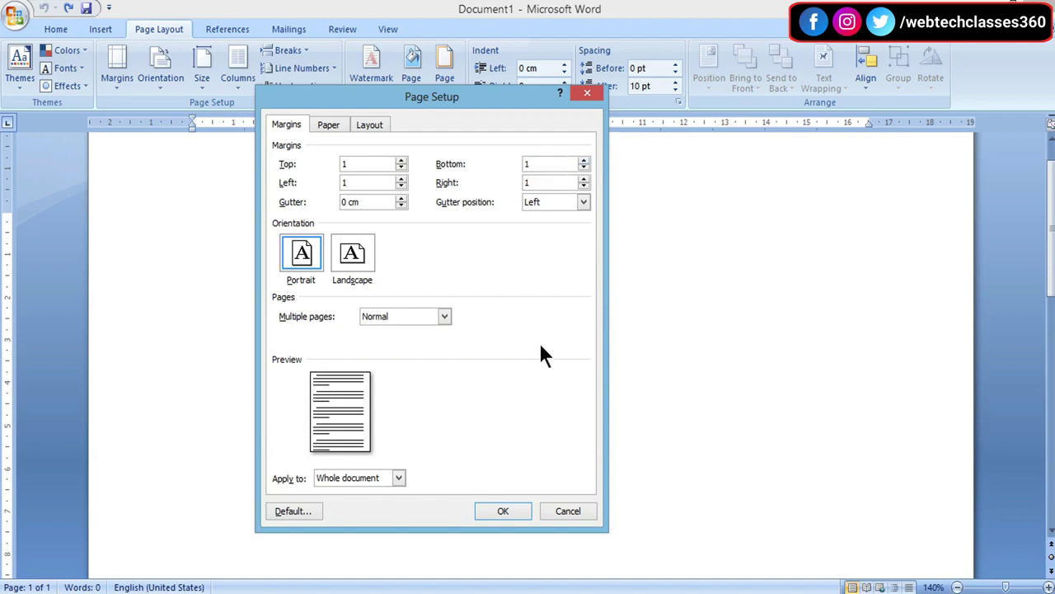
pyautogui.click(501, 514)
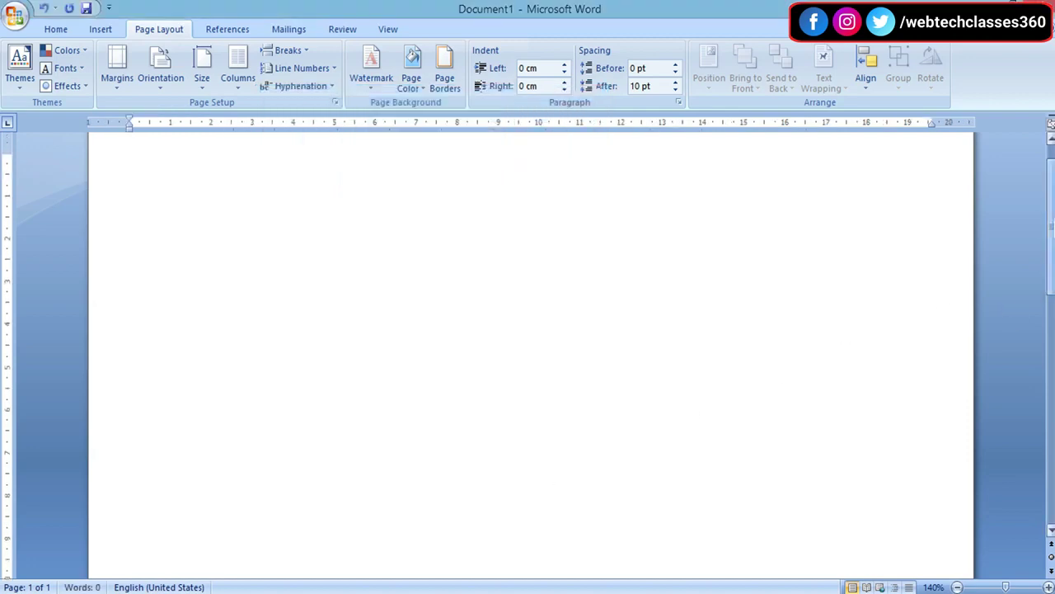
pyautogui.scroll(1, 1053, 238)
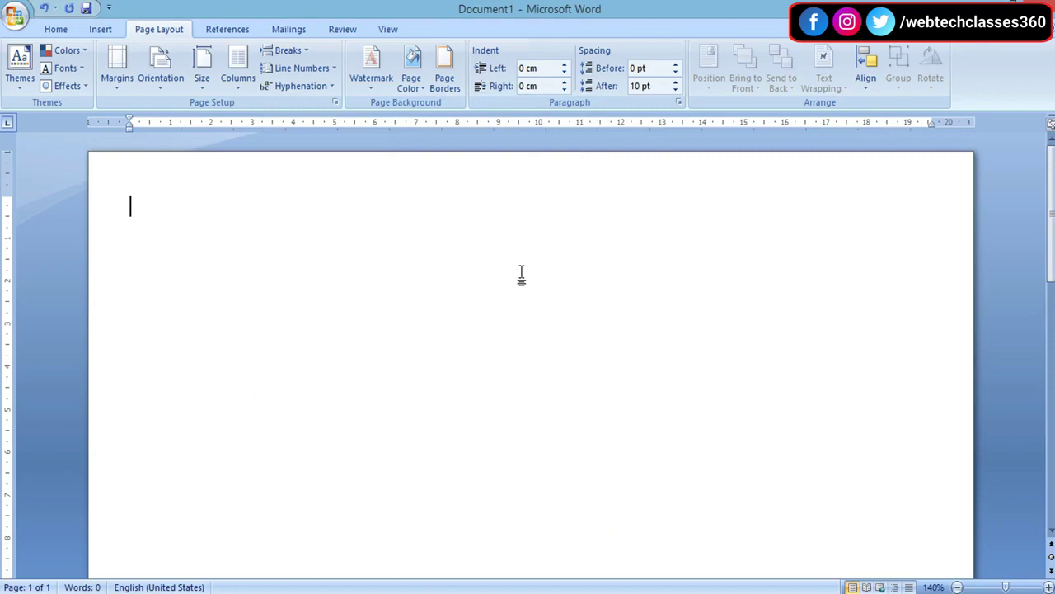
# Set the page orientation to Portrait and the paper size to A4
pyautogui.click(161, 95)
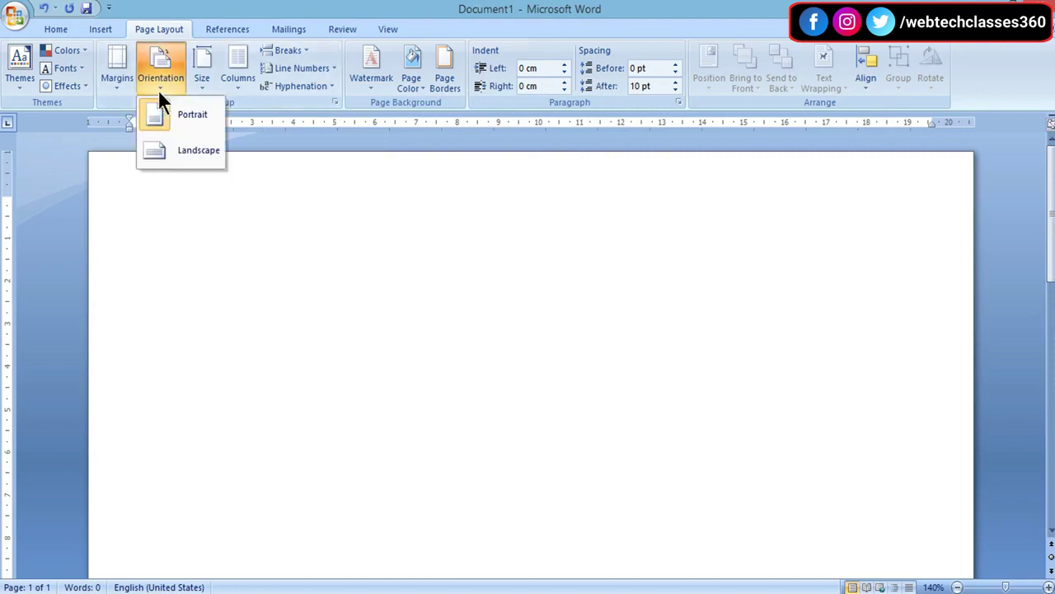
pyautogui.click(176, 119)
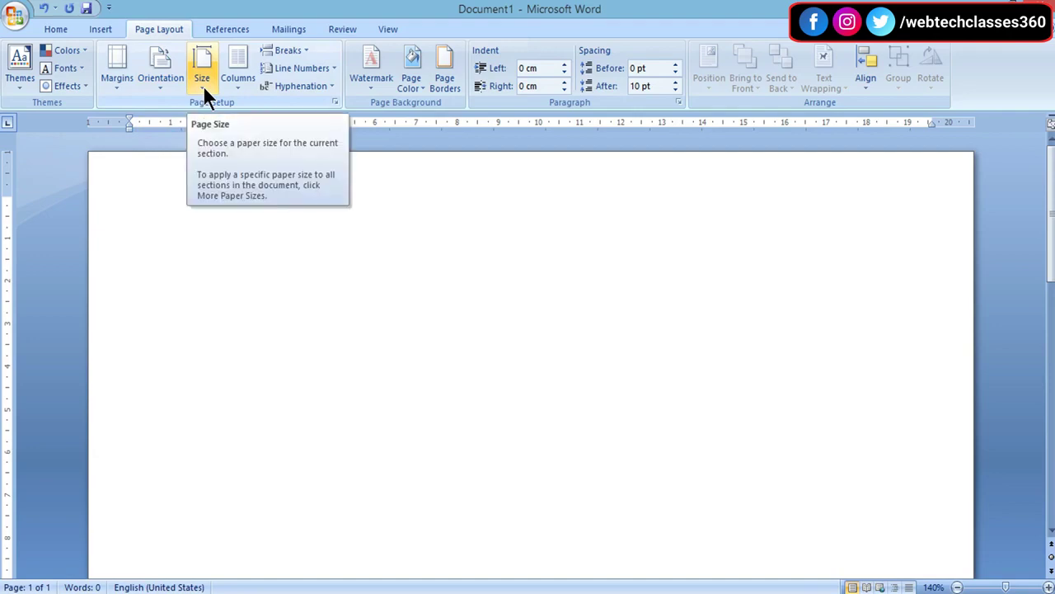
pyautogui.click(203, 85)
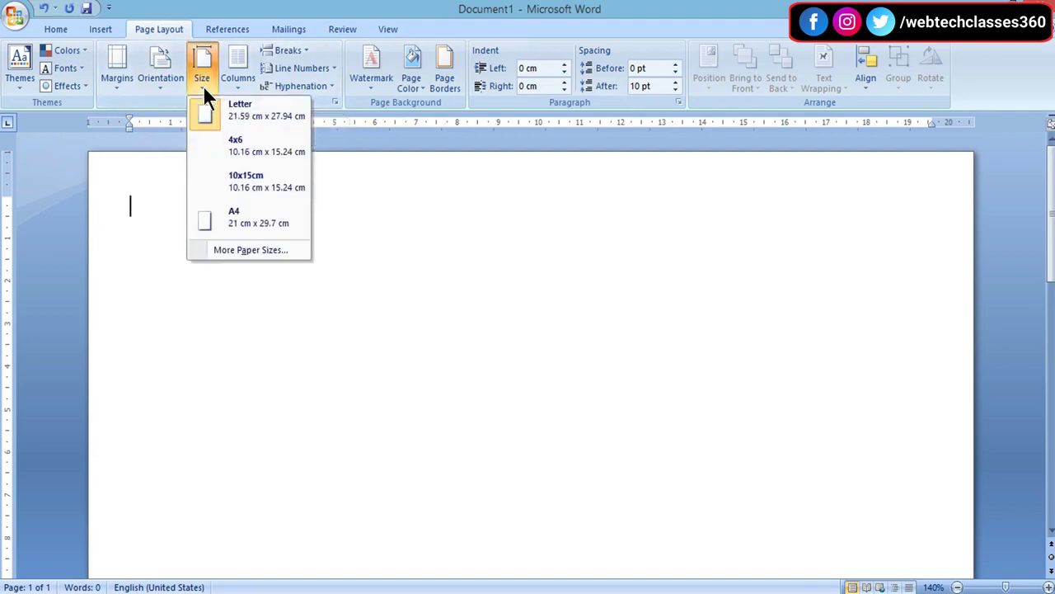
pyautogui.click(249, 213)
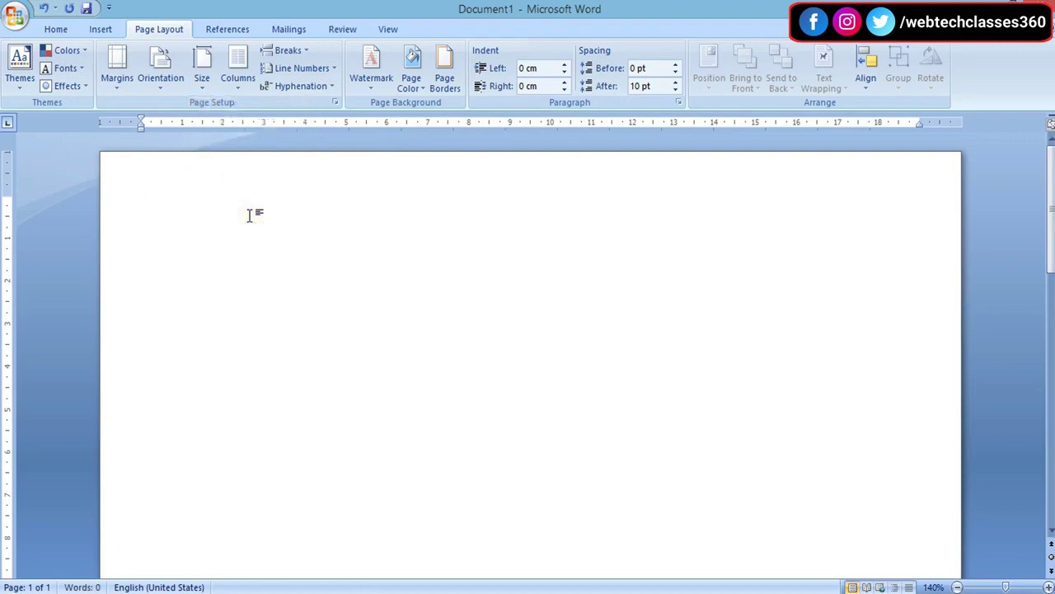
# Add an art page border with the teal and orange square pattern to the whole document
pyautogui.click(446, 81)
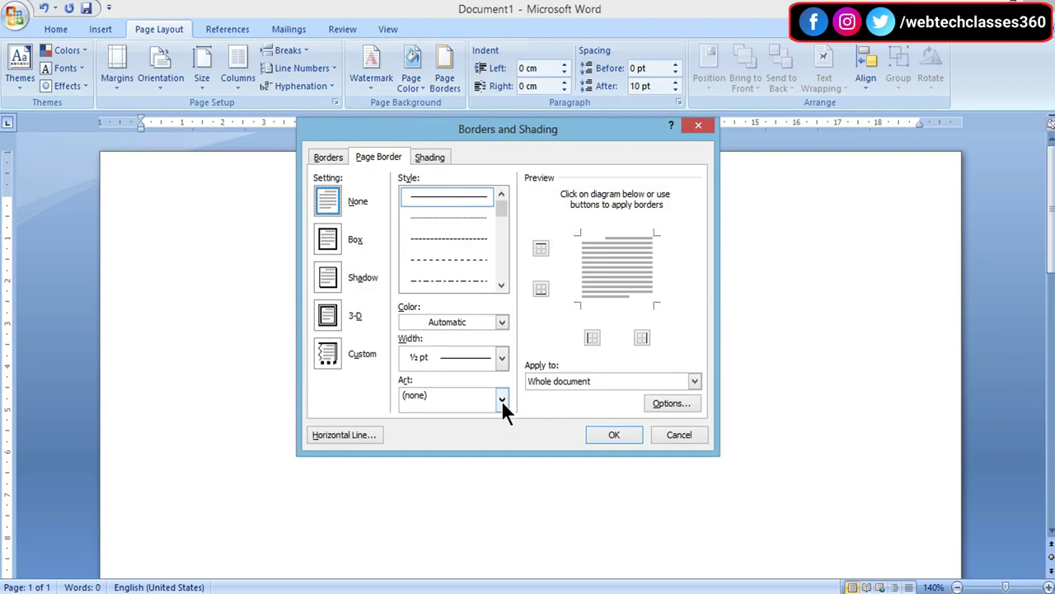
pyautogui.click(501, 400)
pyautogui.moveTo(502, 430); pyautogui.dragTo(502, 453)
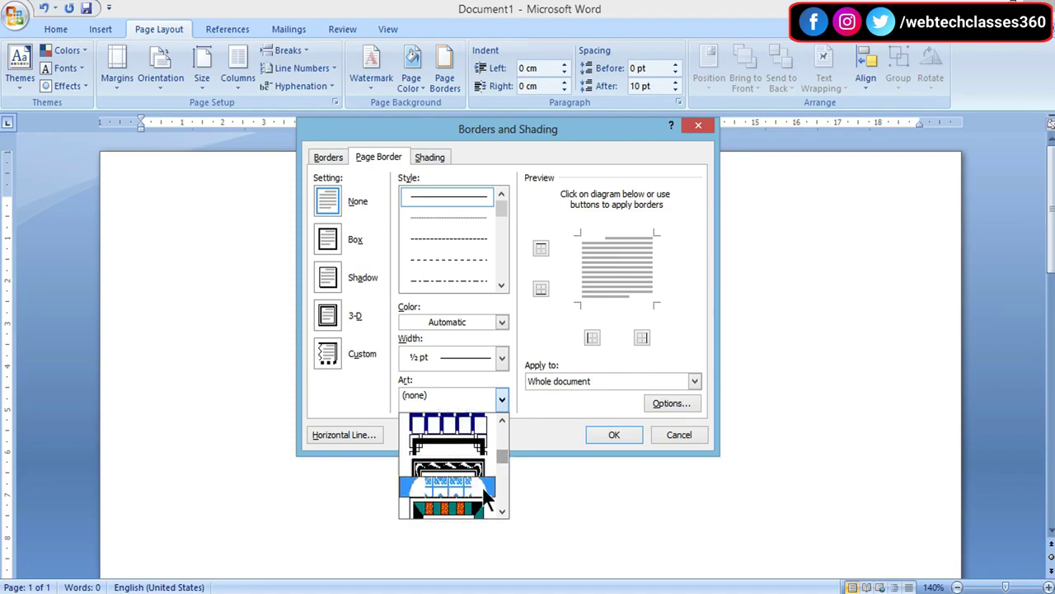
pyautogui.click(457, 501)
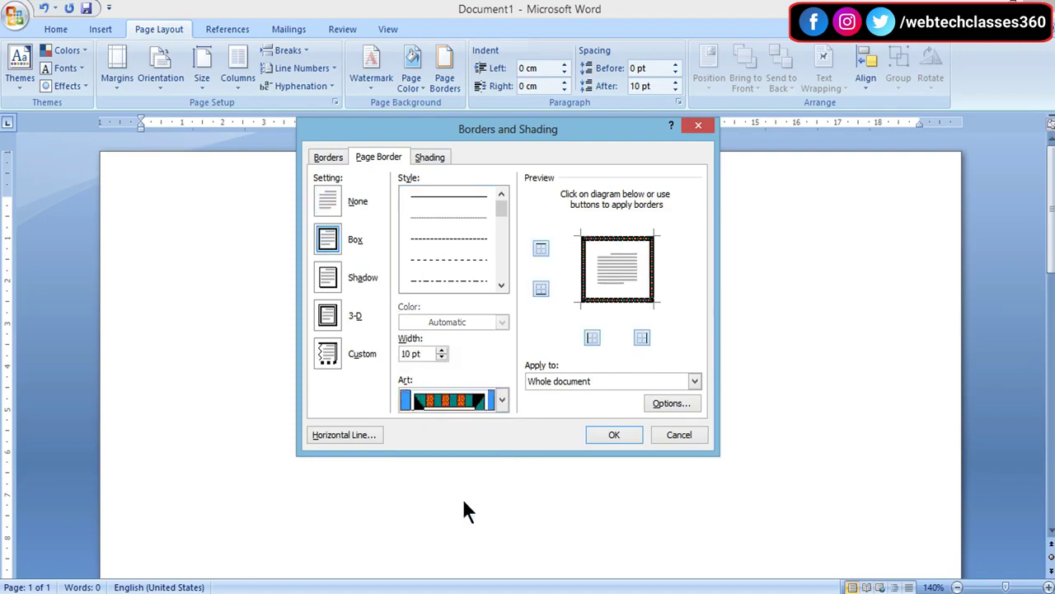
pyautogui.click(604, 433)
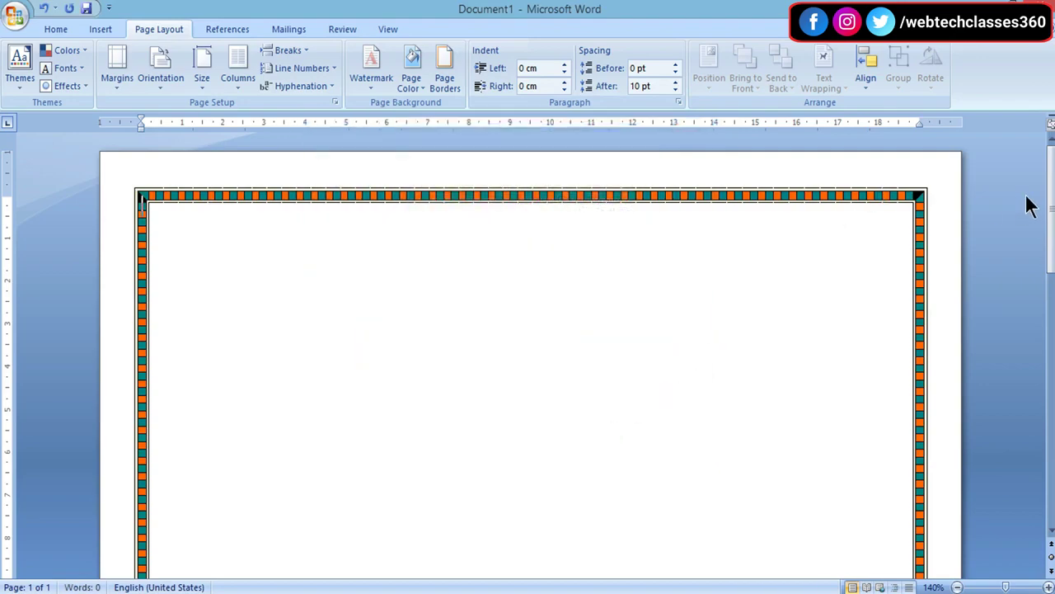
pyautogui.moveTo(1050, 206)
pyautogui.mouseDown()
pyautogui.moveTo(1050, 457)
pyautogui.moveTo(1050, 206)
pyautogui.mouseUp()
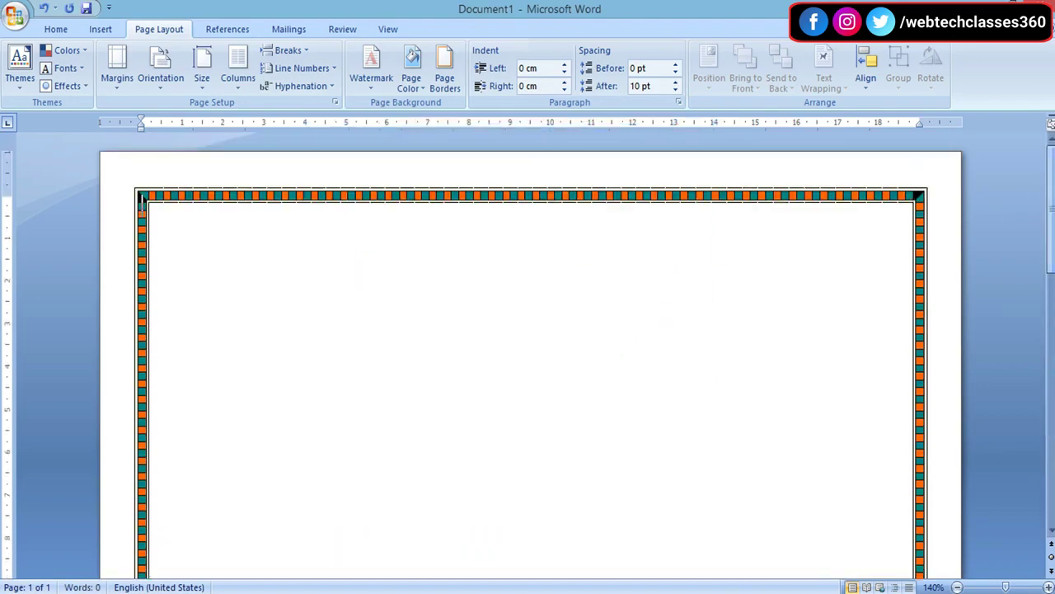
# Set the page color to the lightest tint of the orange theme color
pyautogui.click(417, 85)
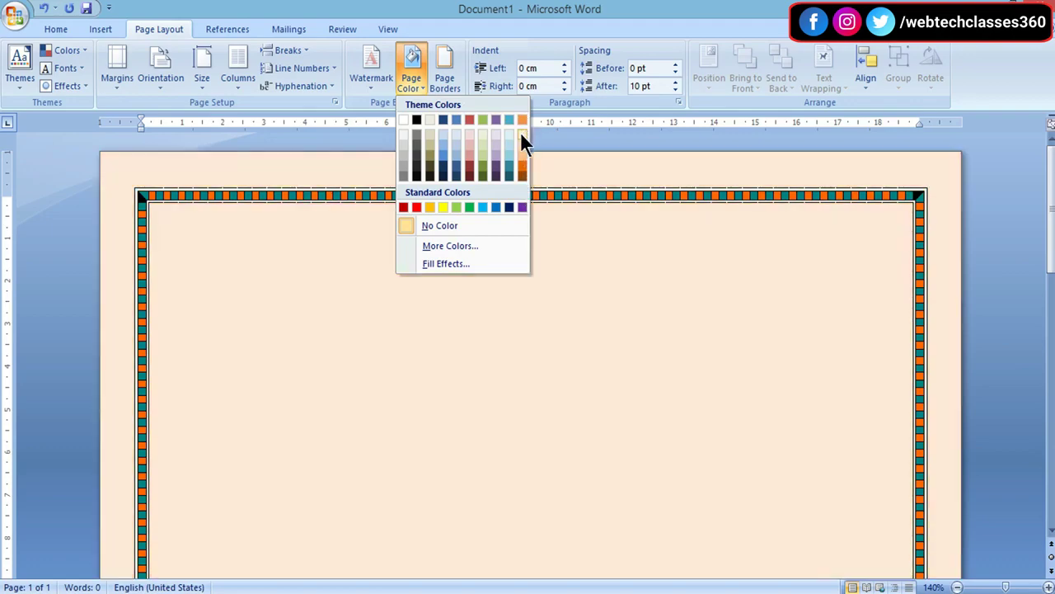
pyautogui.click(520, 134)
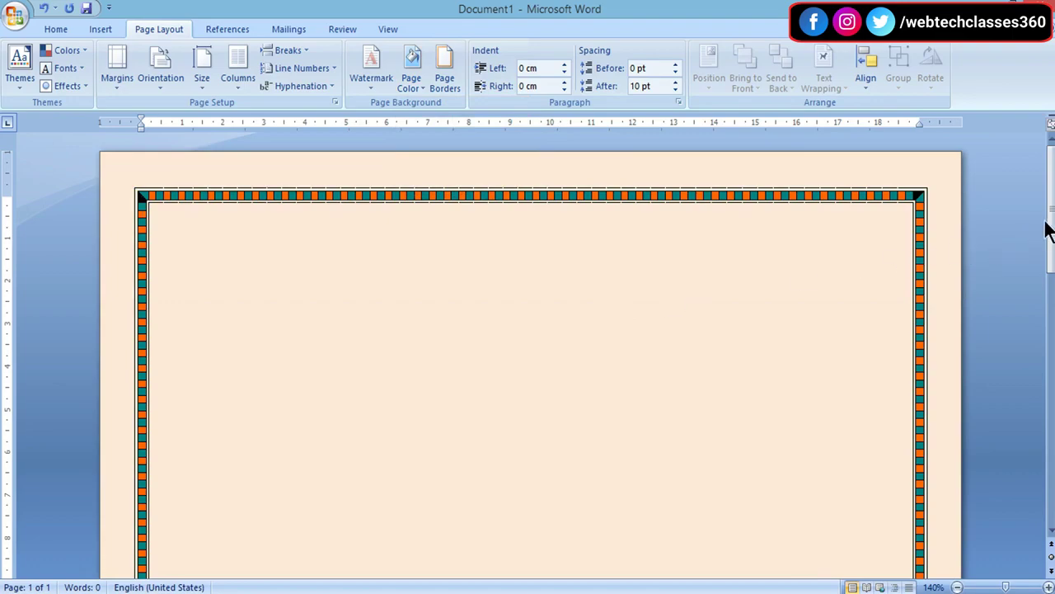
pyautogui.click(1051, 363)
pyautogui.moveTo(1051, 362); pyautogui.dragTo(1052, 239)
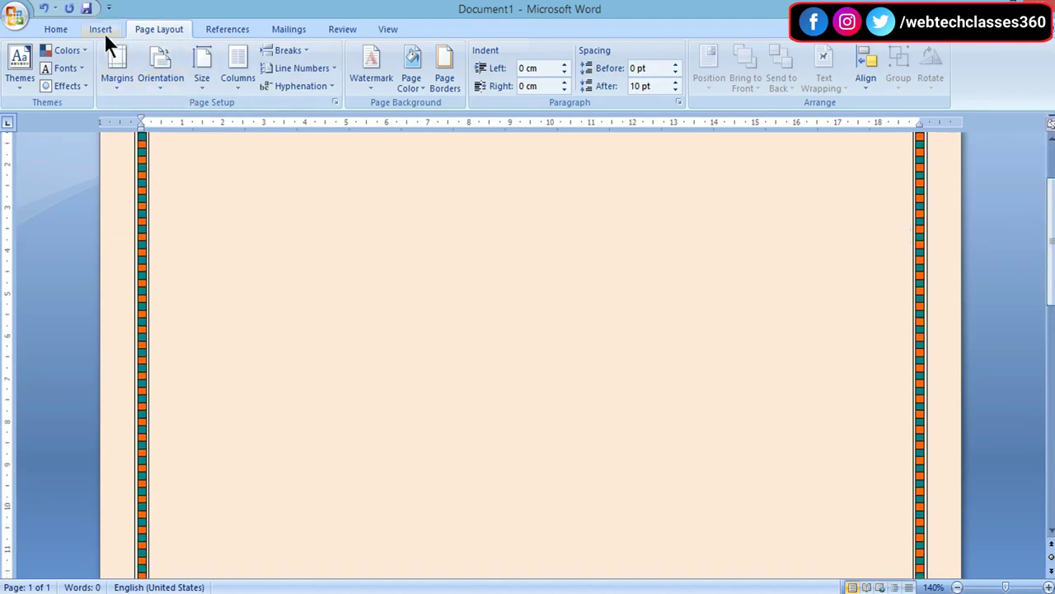
# Draw a D-shaped flowchart Delay shape about 3.6 cm wide and 6 cm high in the upper part of the page
pyautogui.click(103, 31)
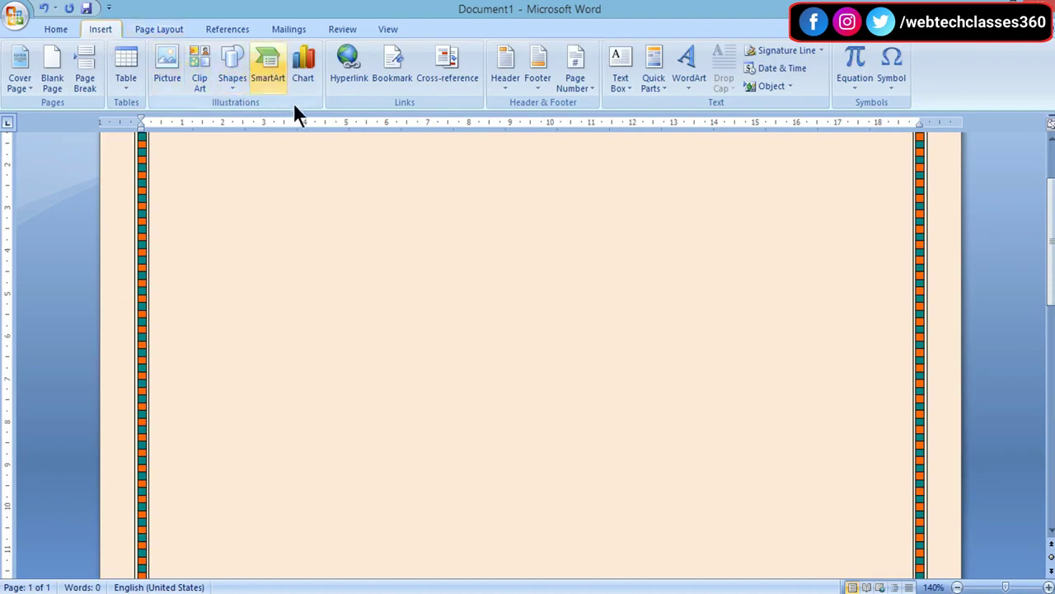
pyautogui.click(227, 85)
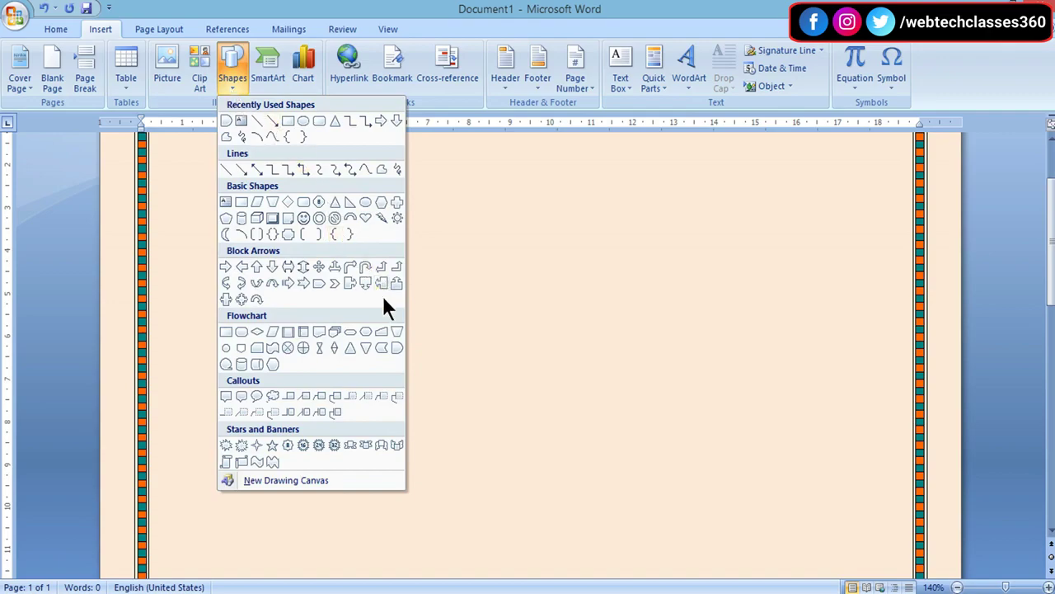
pyautogui.click(394, 348)
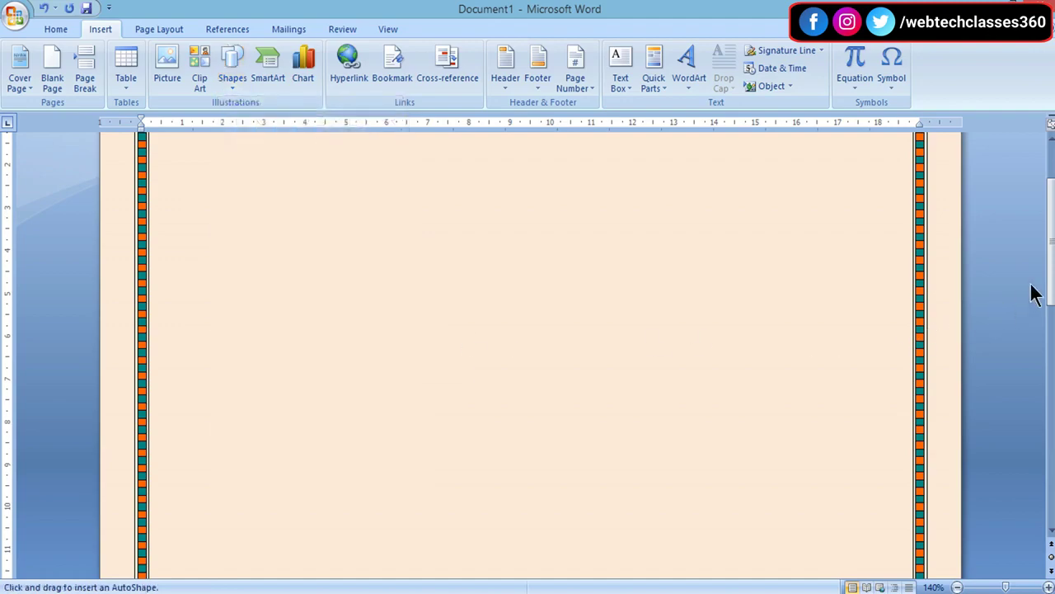
pyautogui.scroll(2, 1035, 294)
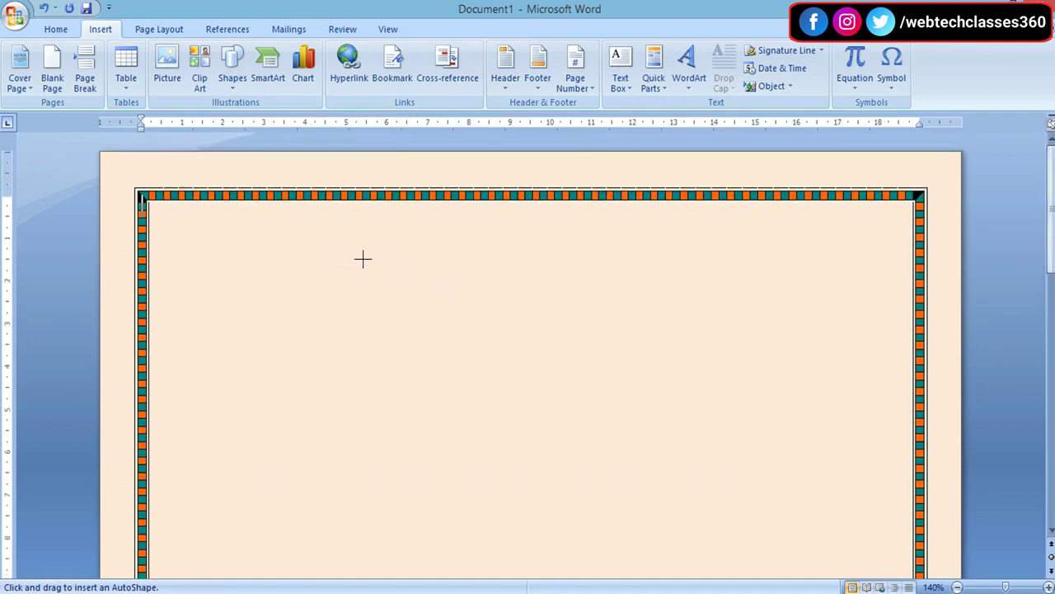
pyautogui.moveTo(342, 255)
pyautogui.mouseDown()
pyautogui.moveTo(487, 443)
pyautogui.moveTo(499, 506)
pyautogui.moveTo(490, 513)
pyautogui.mouseUp()
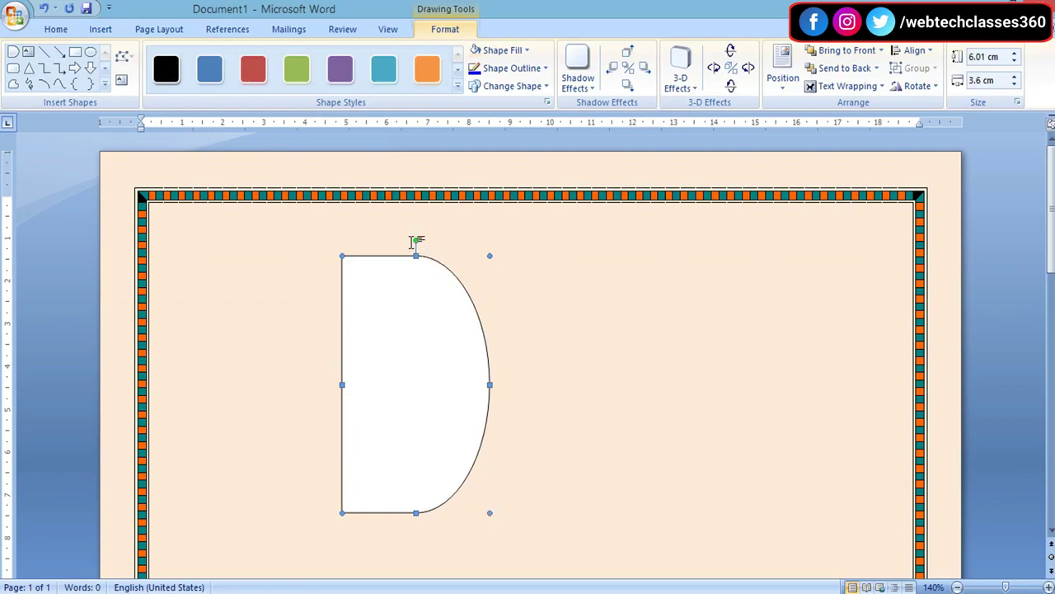
# Rotate the D-shape a quarter turn clockwise and stretch it to about 18.6 cm between the side borders
pyautogui.moveTo(414, 240); pyautogui.dragTo(554, 384)
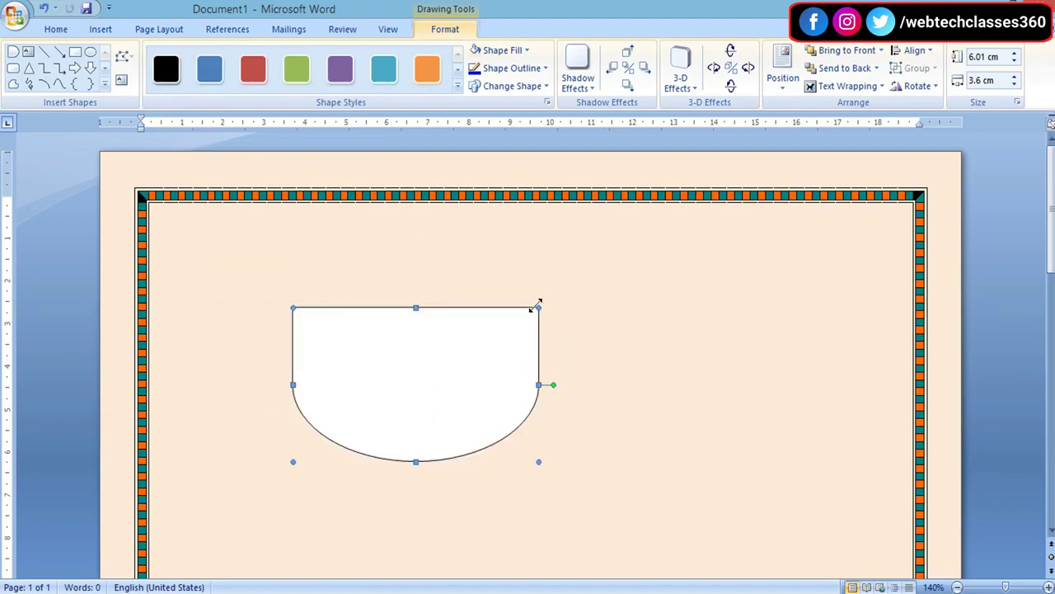
pyautogui.moveTo(538, 307); pyautogui.dragTo(912, 307)
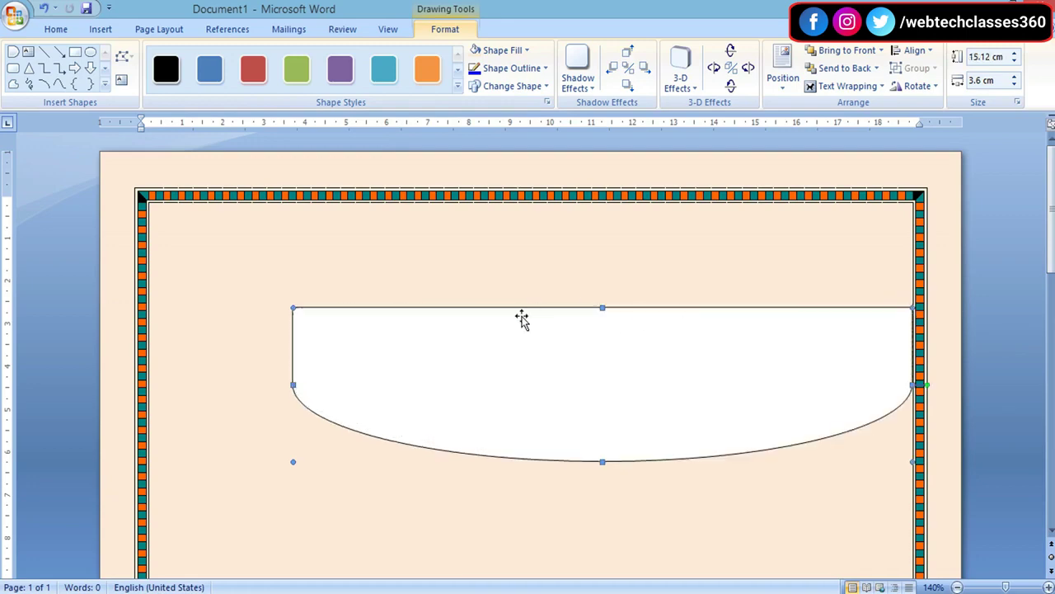
pyautogui.moveTo(268, 308); pyautogui.dragTo(150, 307)
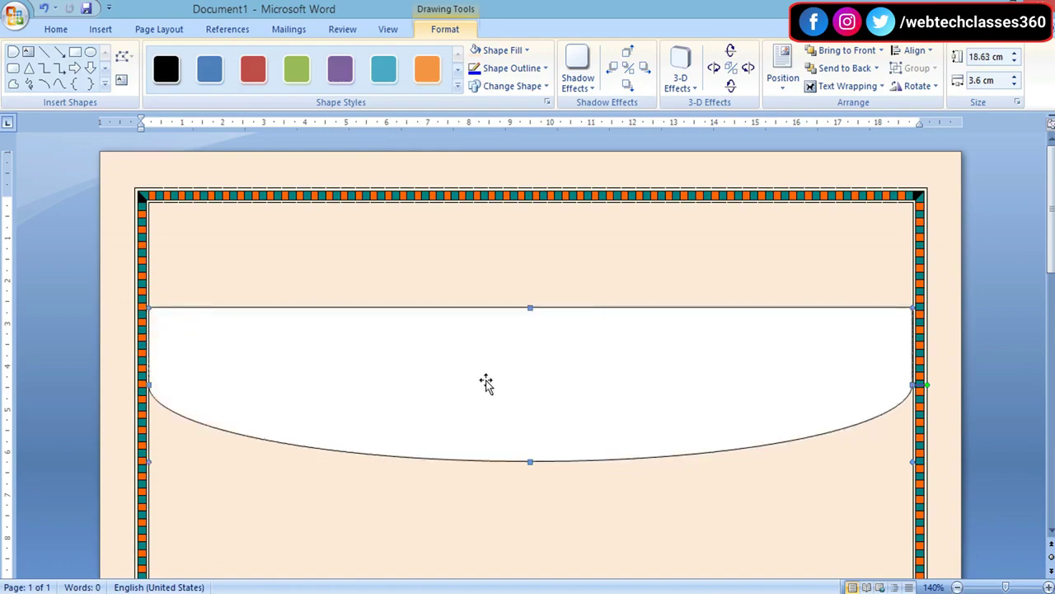
# Move the shape up against the top page border and resize it to about 19.15 cm by 3.21 cm
pyautogui.moveTo(486, 383); pyautogui.dragTo(478, 269)
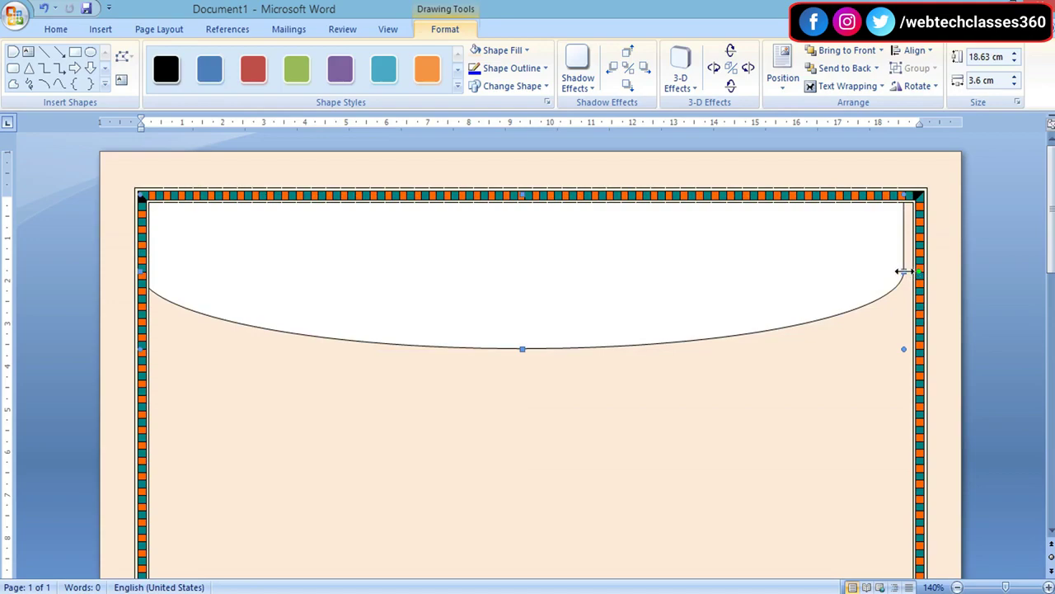
pyautogui.moveTo(904, 272); pyautogui.dragTo(917, 272)
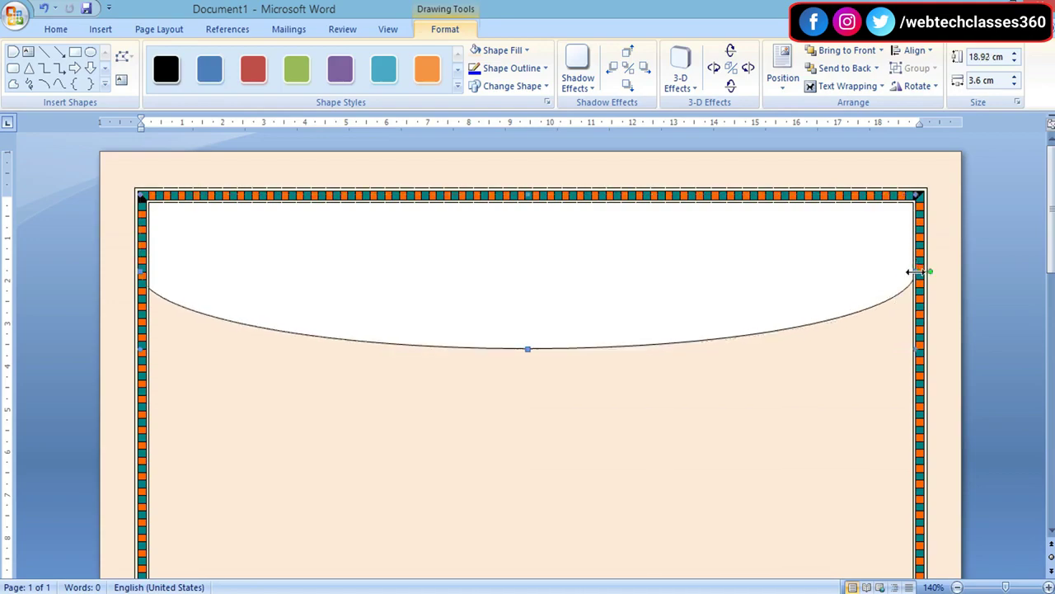
pyautogui.moveTo(527, 348); pyautogui.dragTo(520, 332)
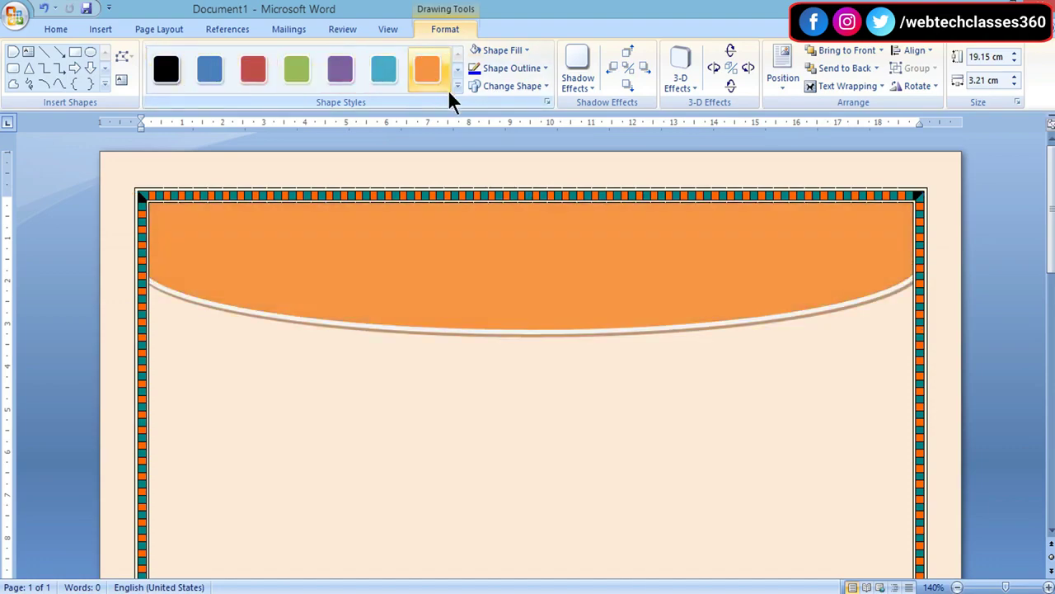
# Apply the Diagonal Gradient - Accent 6 style to the header shape and deselect it
pyautogui.click(456, 87)
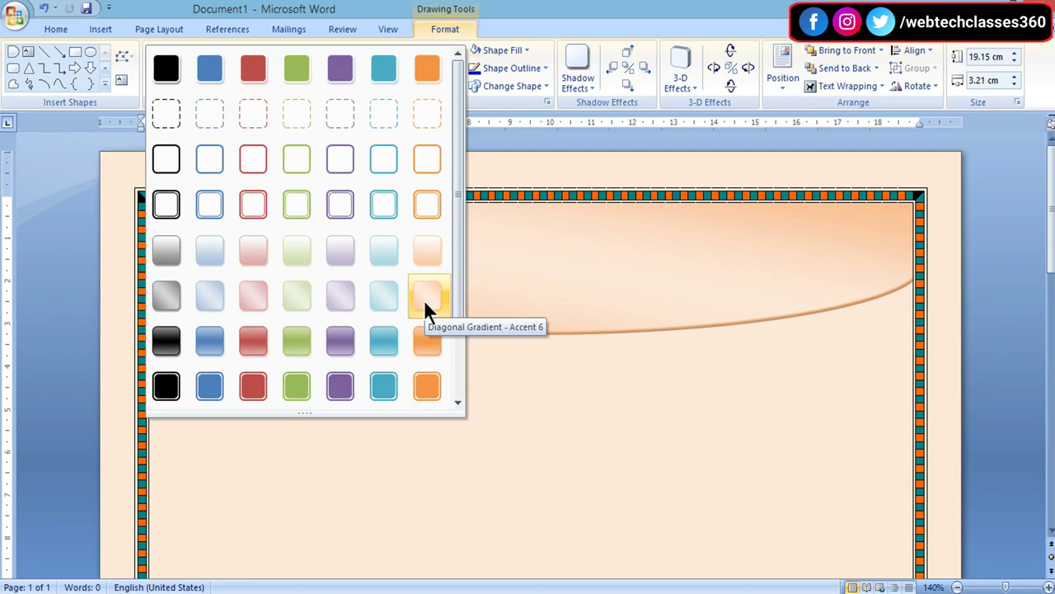
pyautogui.click(424, 299)
pyautogui.click(676, 418)
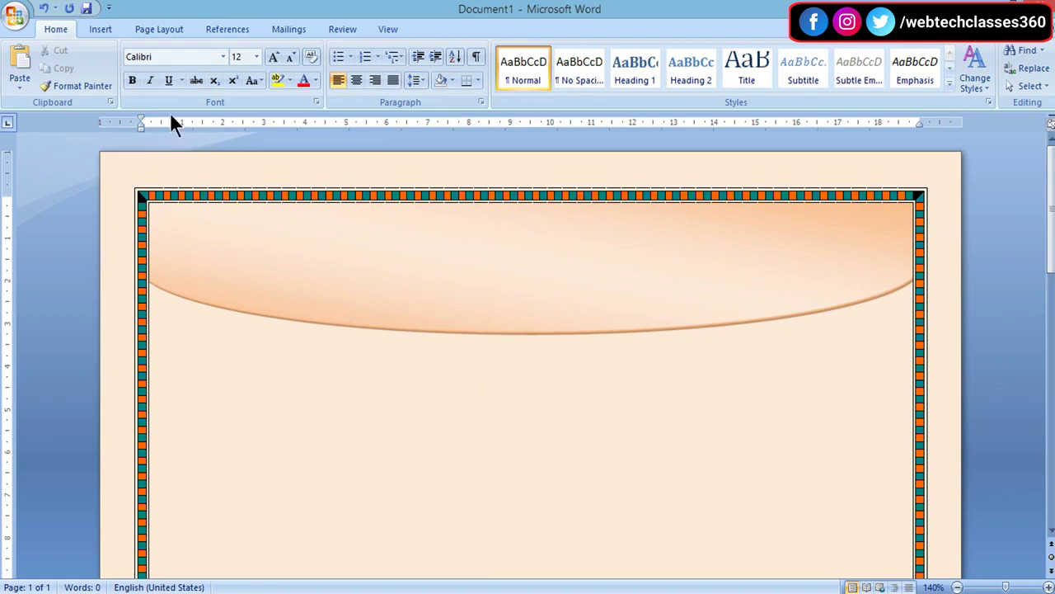
# Insert a WordArt title reading ARMY PUBLIC SCHOOL in the first plain outline style and set its text wrapping to In Front of Text
pyautogui.click(99, 29)
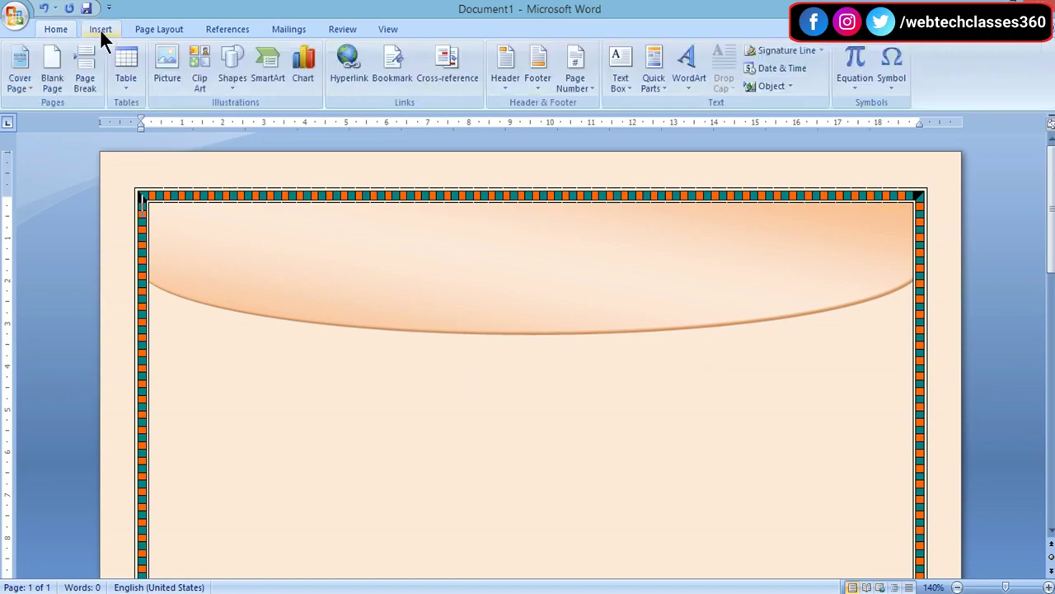
pyautogui.click(687, 85)
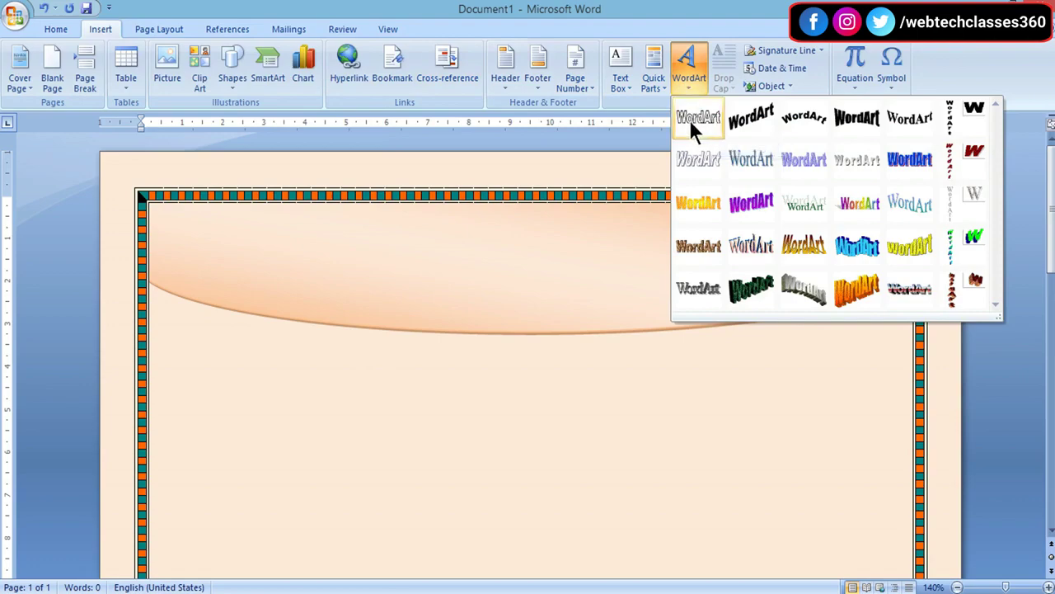
pyautogui.click(691, 126)
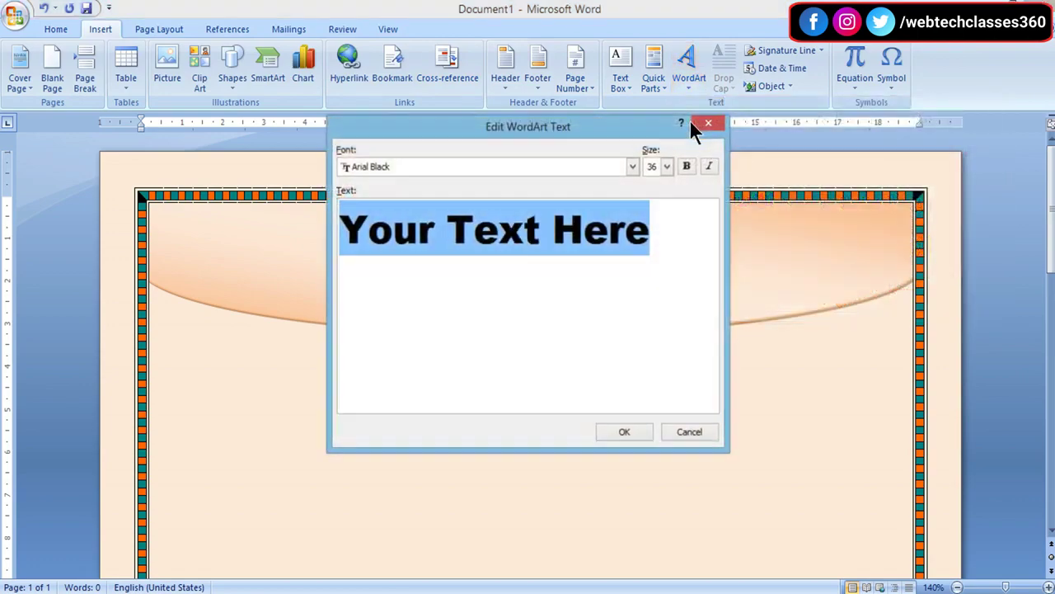
pyautogui.click(653, 239)
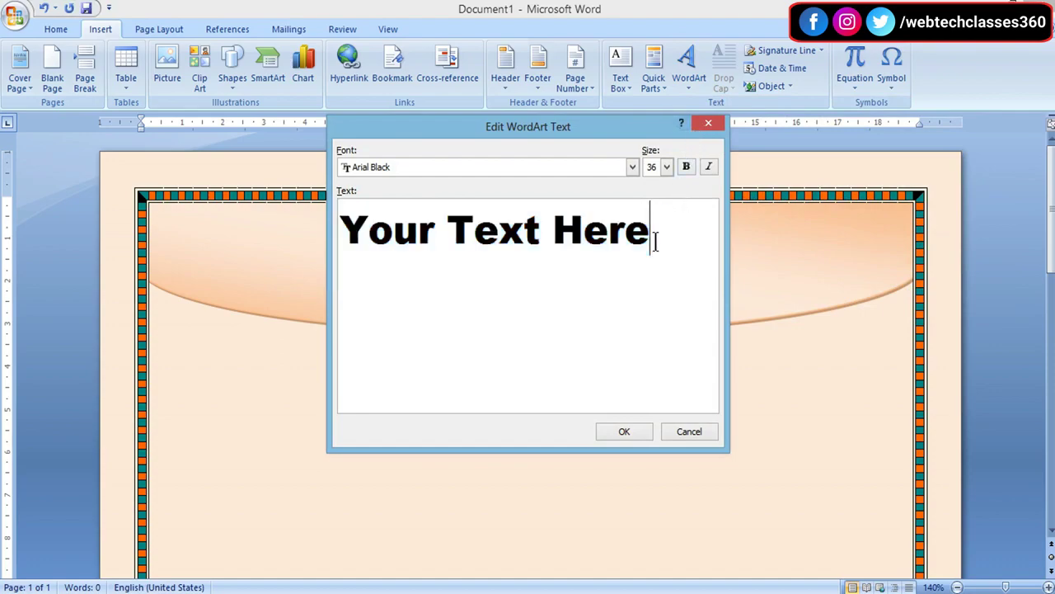
pyautogui.press('BackSpace')
pyautogui.press('BackSpace')
pyautogui.press('BackSpace')
pyautogui.press('BackSpace')
pyautogui.press('BackSpace')
pyautogui.press('BackSpace')
pyautogui.press('BackSpace')
pyautogui.press('BackSpace')
pyautogui.press('BackSpace')
pyautogui.press('BackSpace')
pyautogui.press('BackSpace')
pyautogui.press('BackSpace')
pyautogui.press('BackSpace')
pyautogui.press('BackSpace')
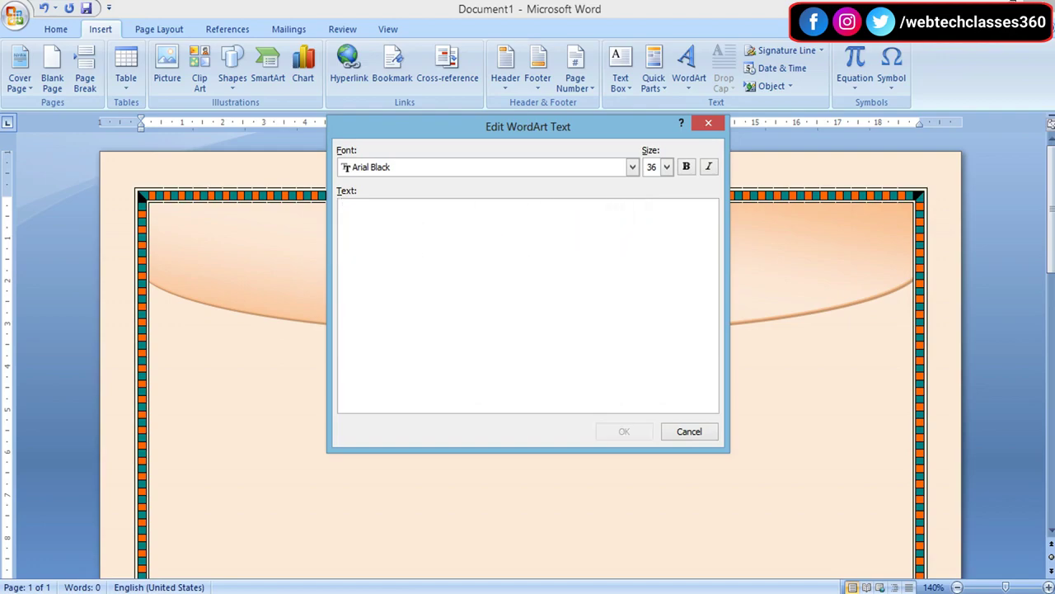
pyautogui.write('ARM')
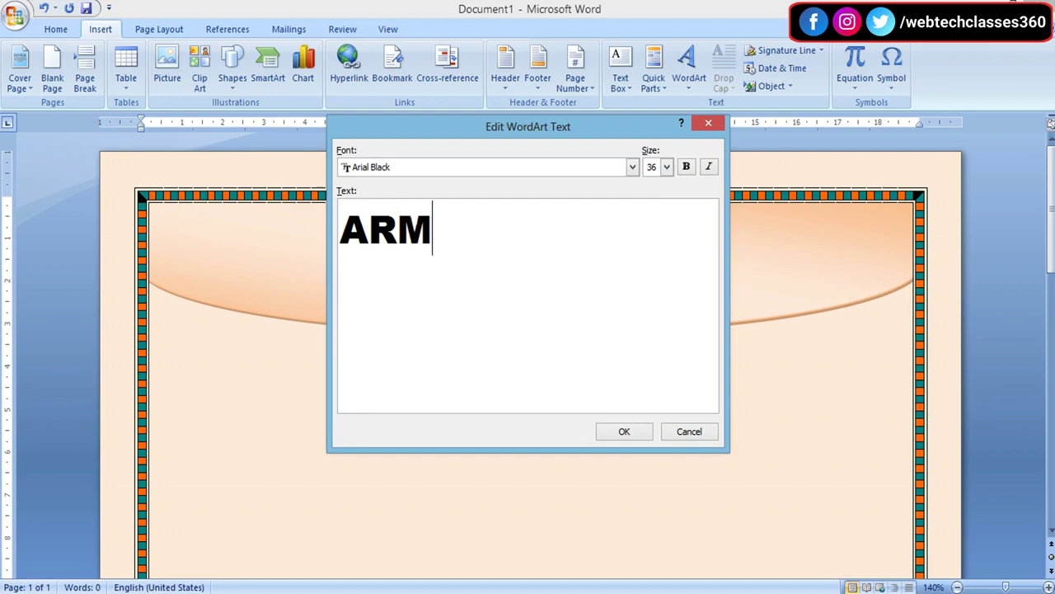
pyautogui.write('Y PU')
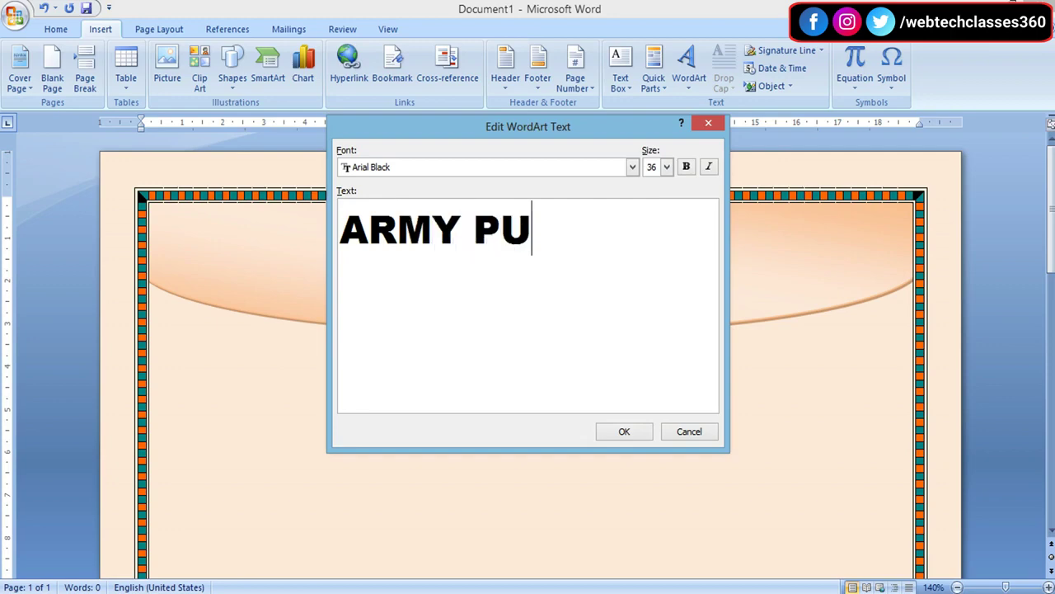
pyautogui.write('BLIC ')
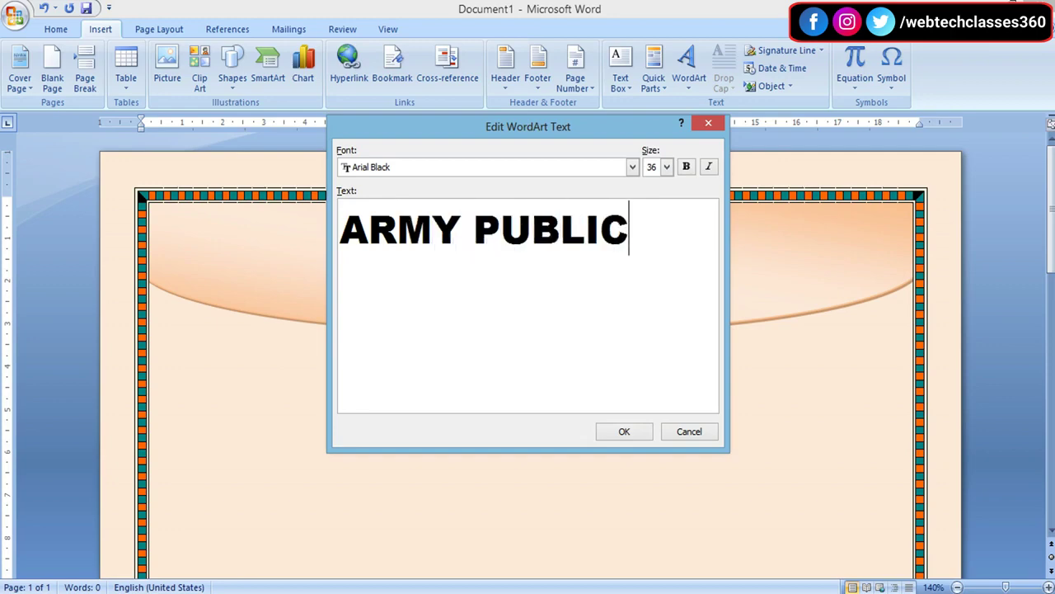
pyautogui.write('SCHOOL')
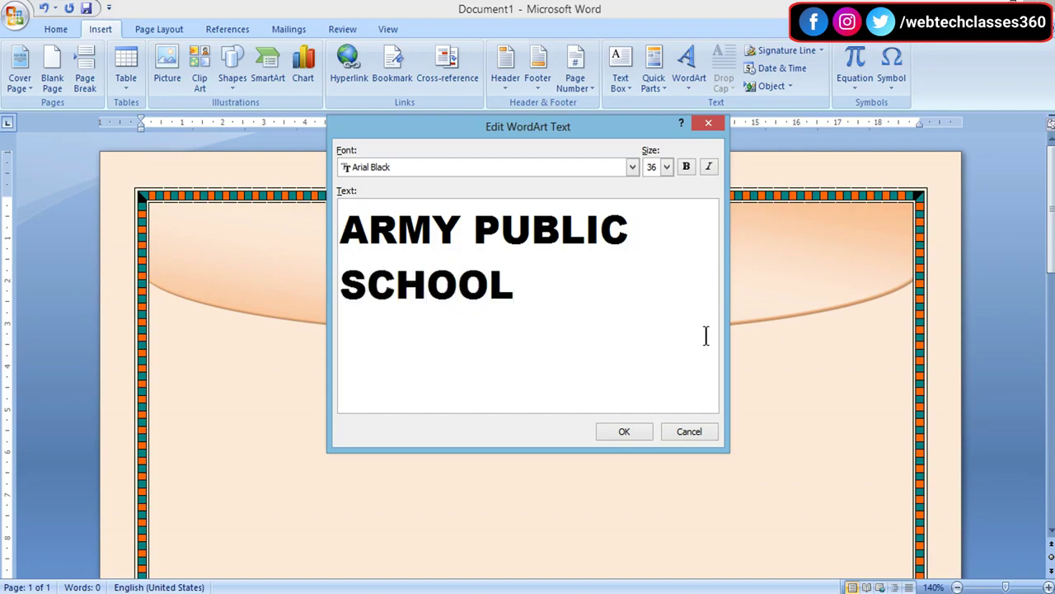
pyautogui.click(631, 431)
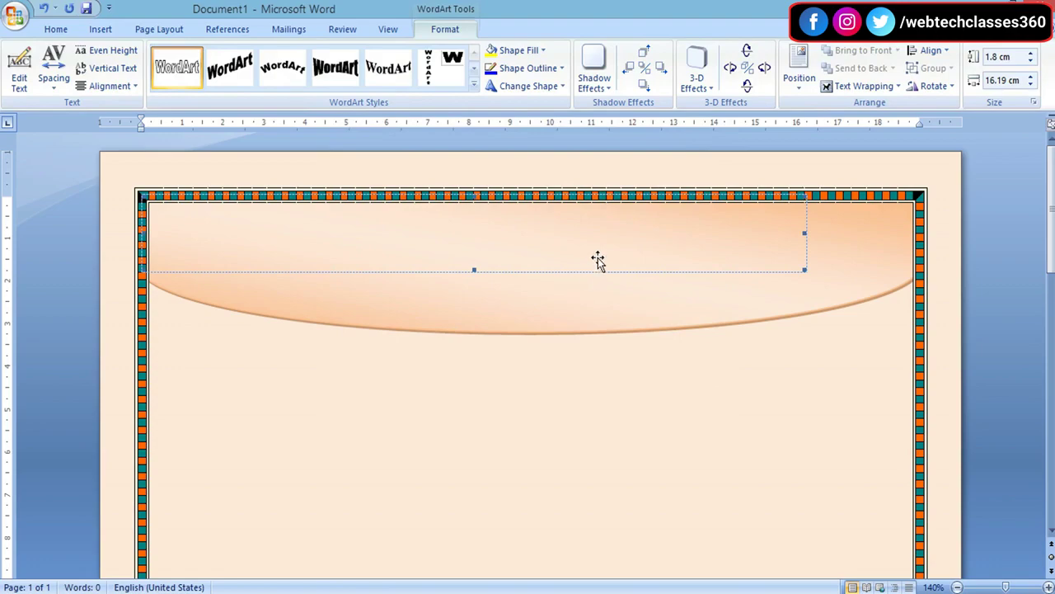
pyautogui.click(852, 86)
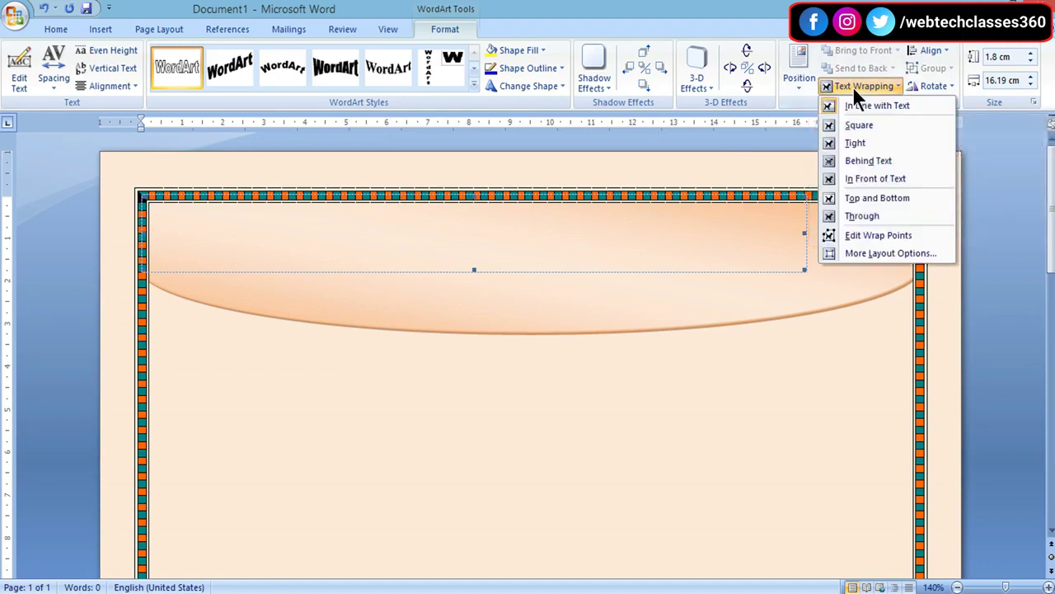
pyautogui.click(863, 175)
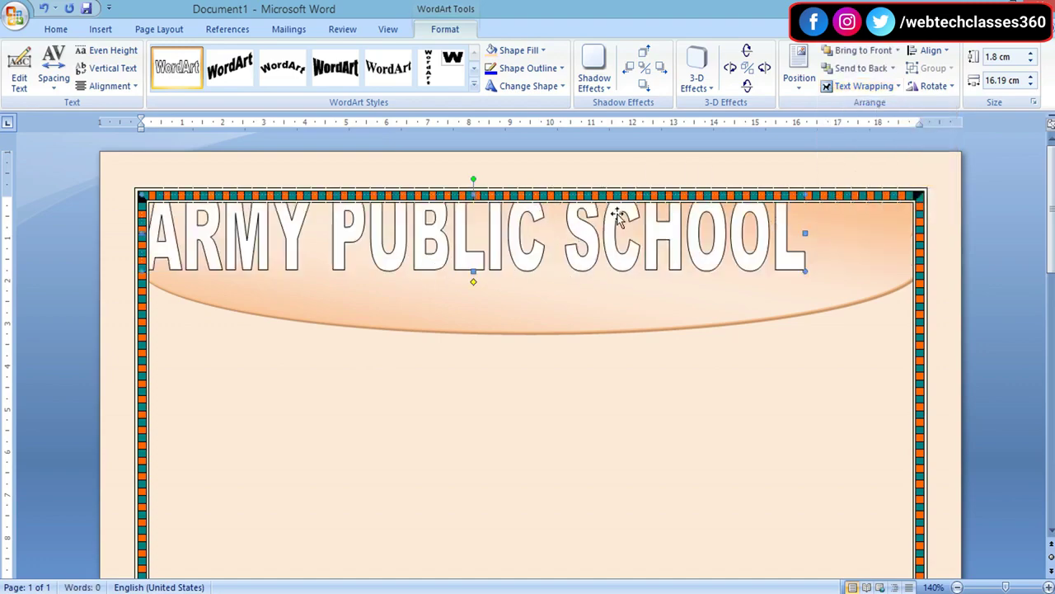
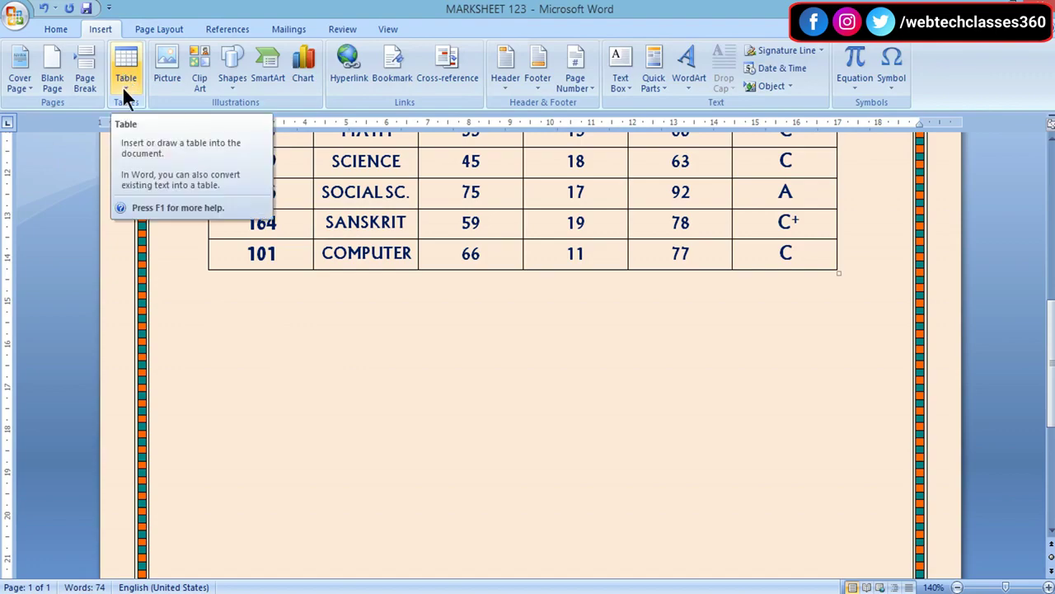
# Insert a two-column, one-row table below the marks table and pull its right edge inside the page border
pyautogui.click(122, 84)
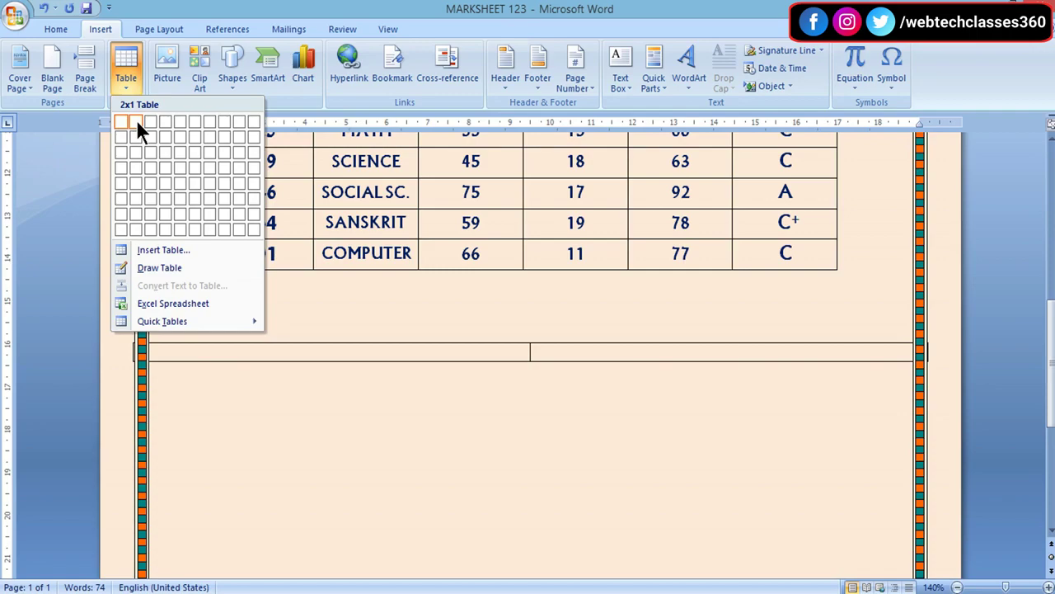
pyautogui.click(137, 120)
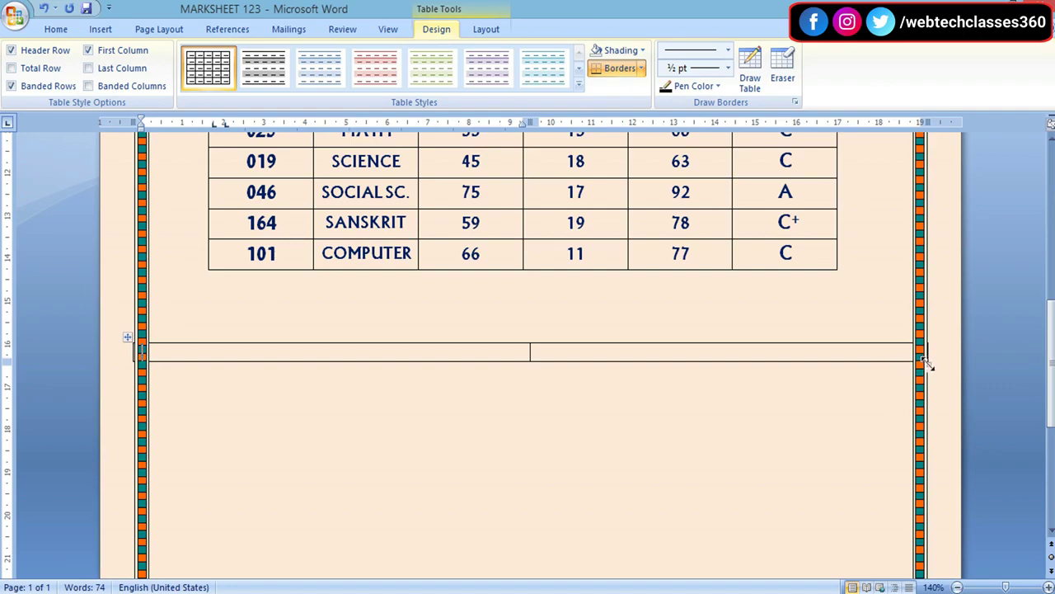
pyautogui.click(928, 354)
pyautogui.moveTo(927, 356); pyautogui.dragTo(859, 354)
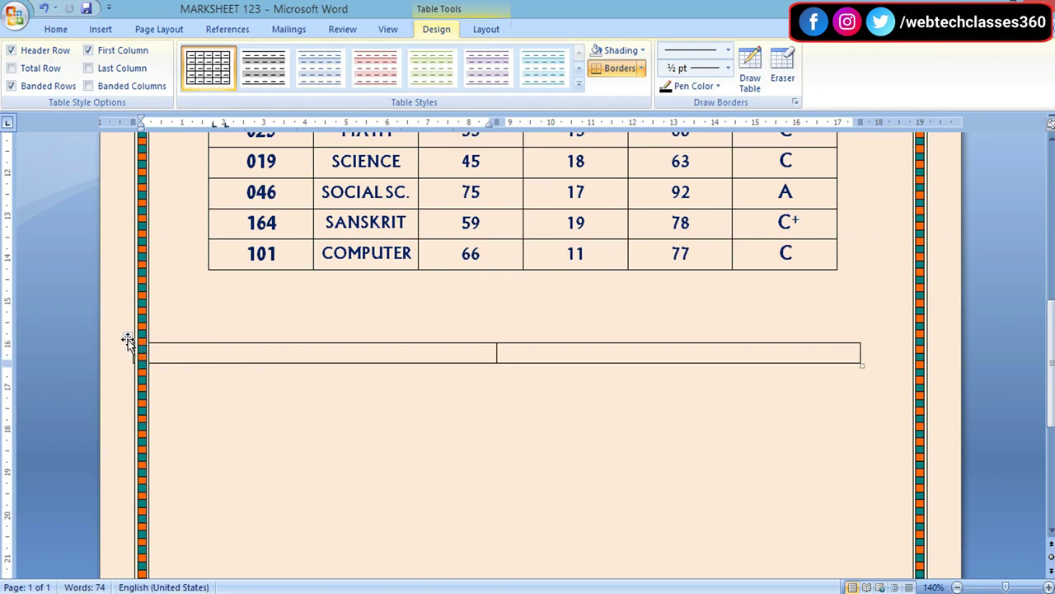
# Move the new table closer to the marks table and centre it beneath, about 13.8 cm wide
pyautogui.moveTo(128, 338); pyautogui.dragTo(161, 339)
pyautogui.press('Escape')
pyautogui.moveTo(128, 337); pyautogui.dragTo(190, 277)
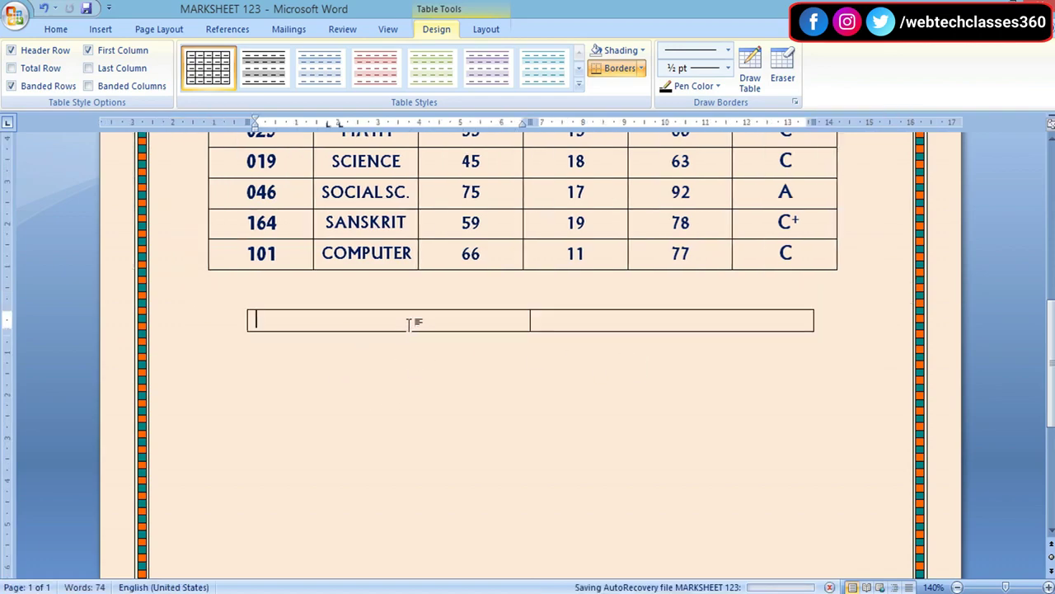
# Enter RESULT in the first cell of the new table and centre it horizontally and vertically
pyautogui.write('RESU')
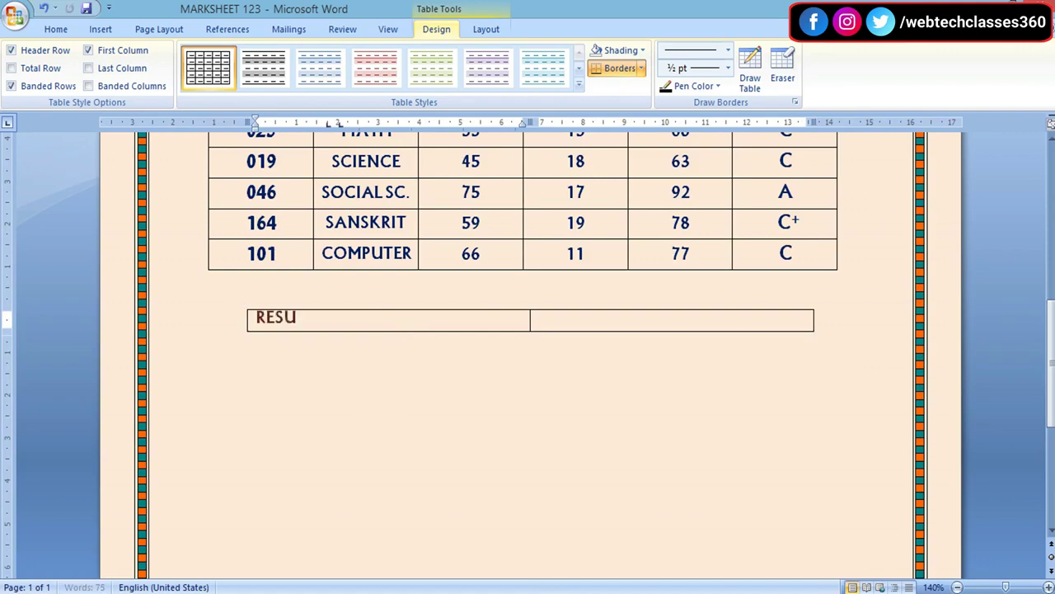
pyautogui.write('LT')
pyautogui.moveTo(321, 318); pyautogui.dragTo(250, 319)
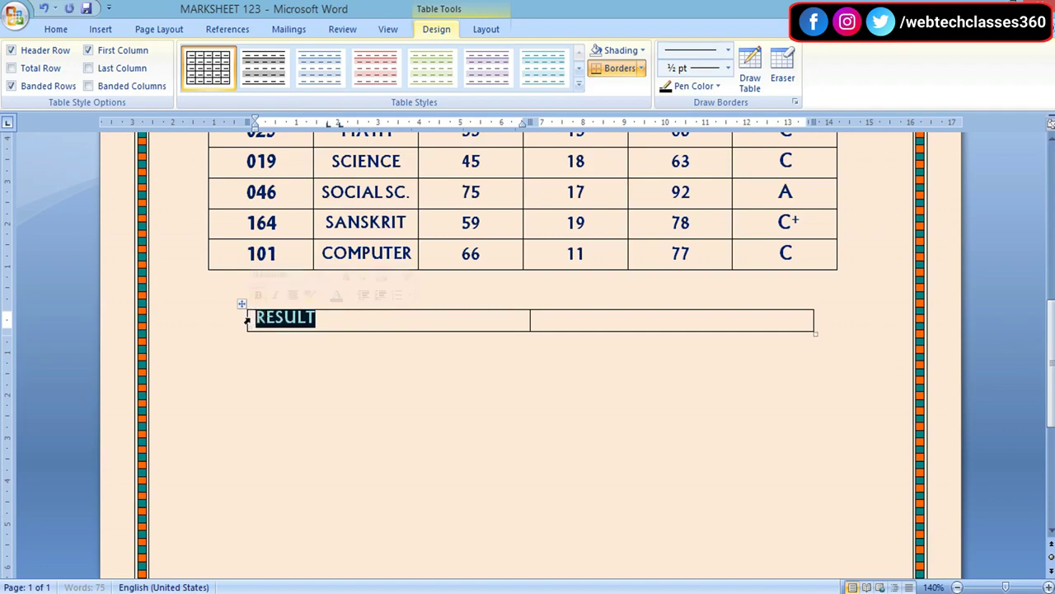
pyautogui.hotkey('ctrl', 'e')
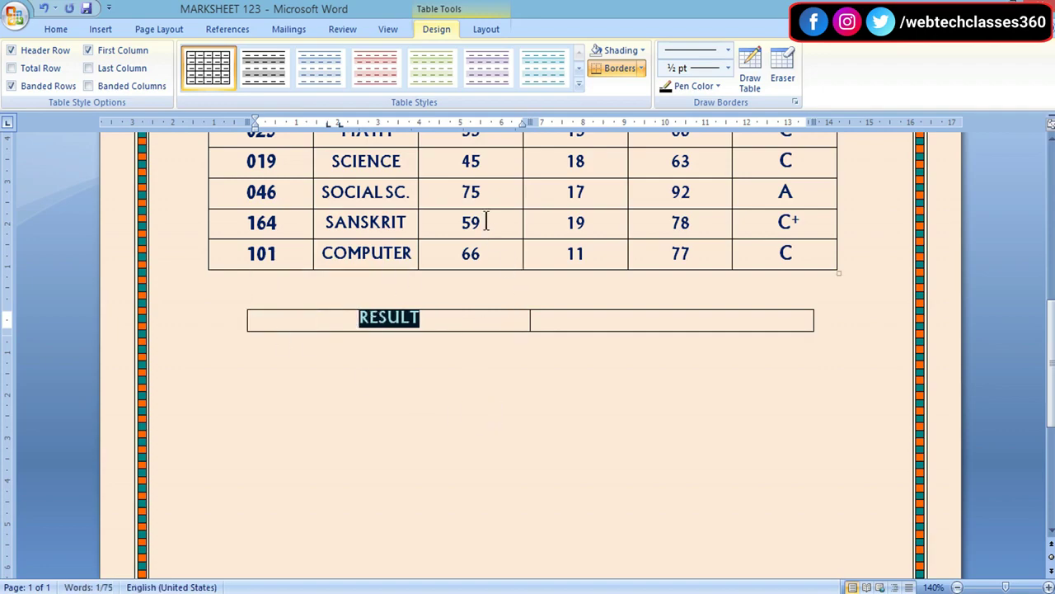
pyautogui.click(494, 29)
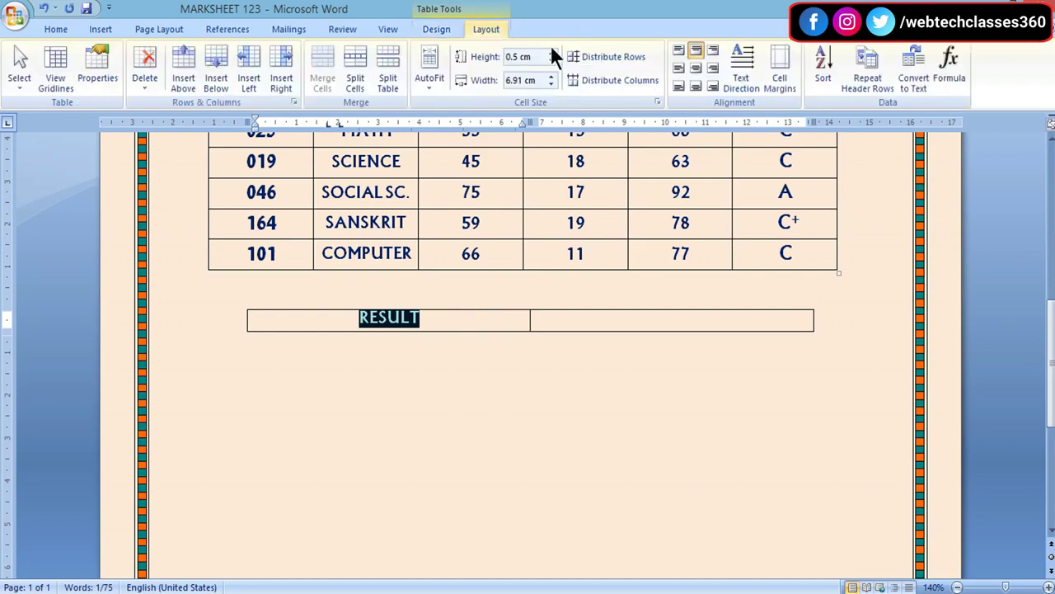
pyautogui.click(695, 66)
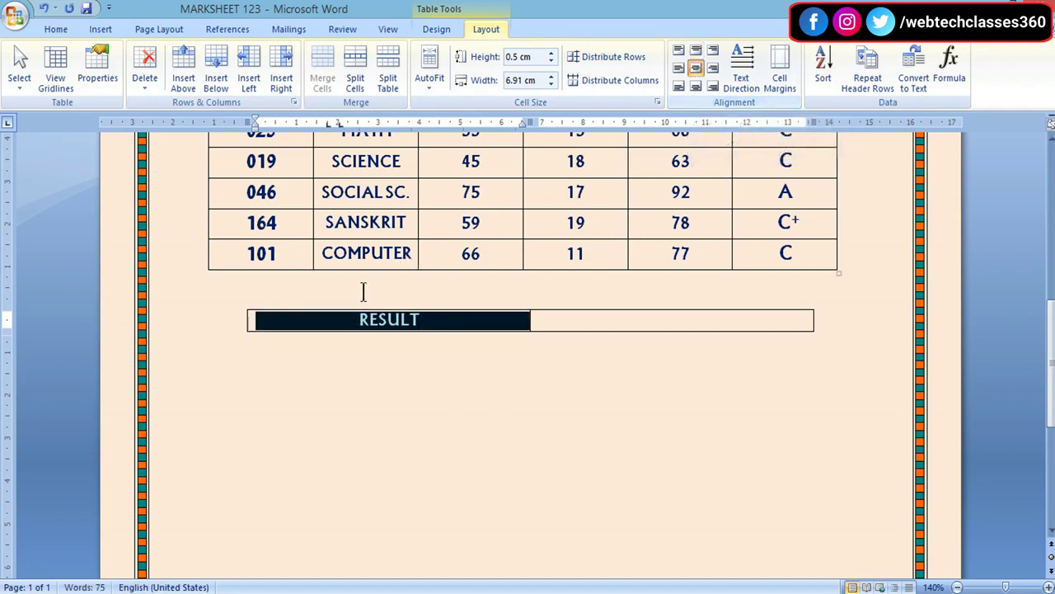
pyautogui.click(411, 396)
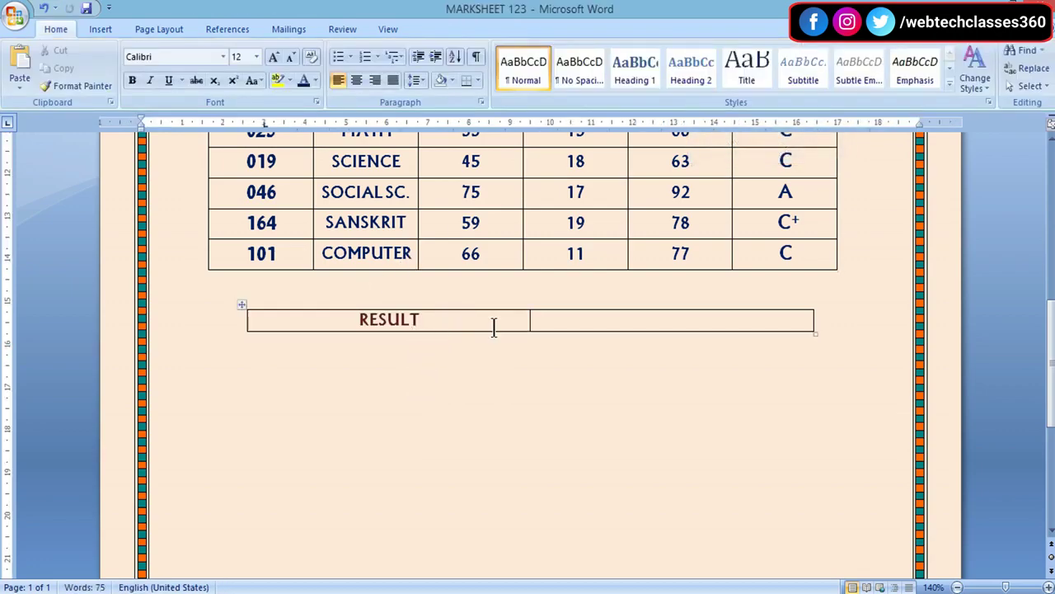
# Enter PASS in the second cell of the result table and centre it horizontally and vertically
pyautogui.click(641, 321)
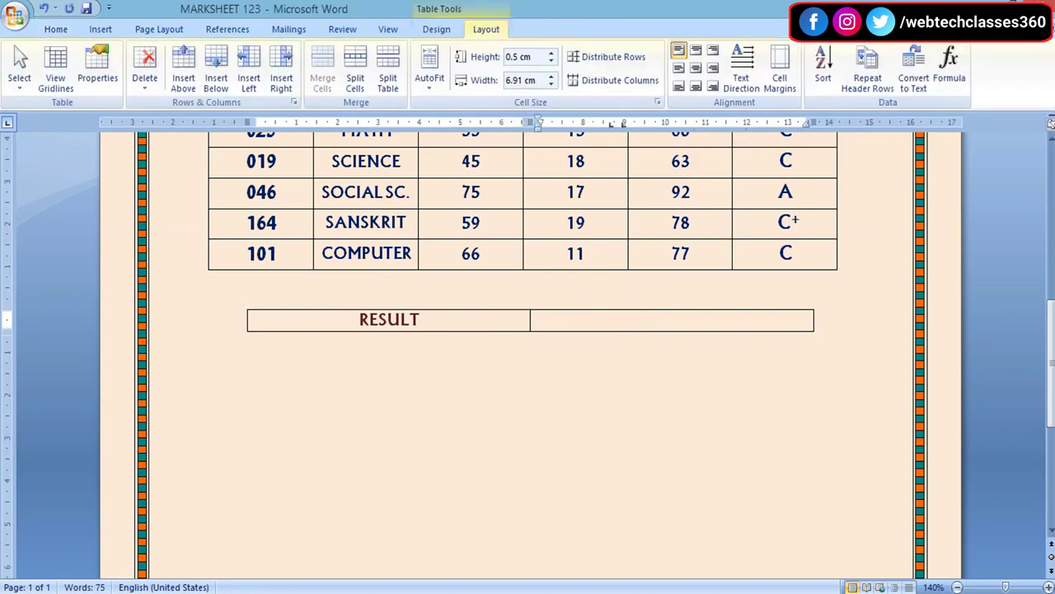
pyautogui.write('PASS')
pyautogui.moveTo(586, 320); pyautogui.dragTo(536, 319)
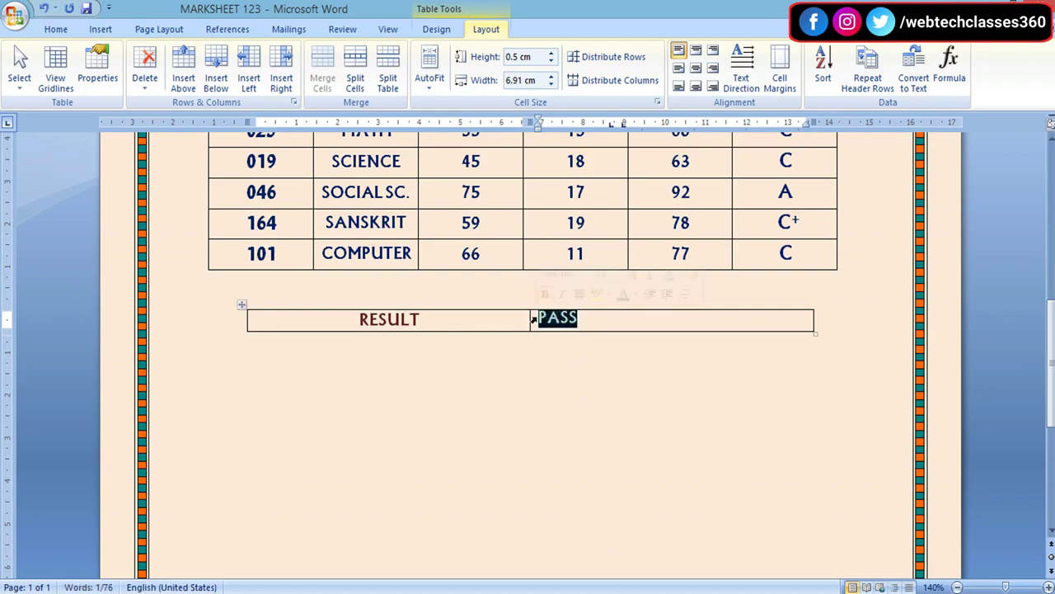
pyautogui.hotkey('ctrl', 'e')
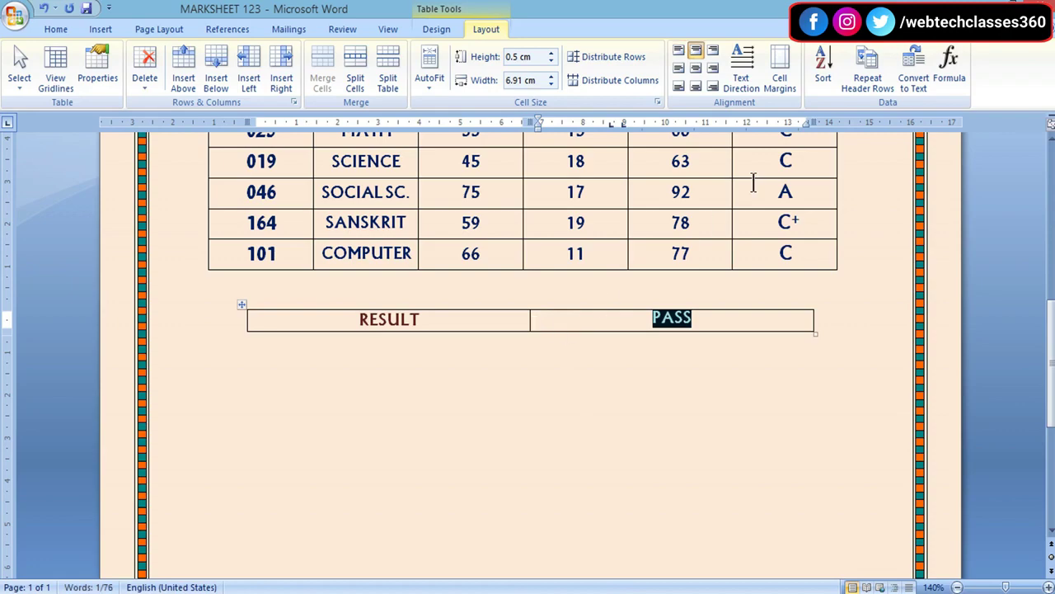
pyautogui.click(698, 68)
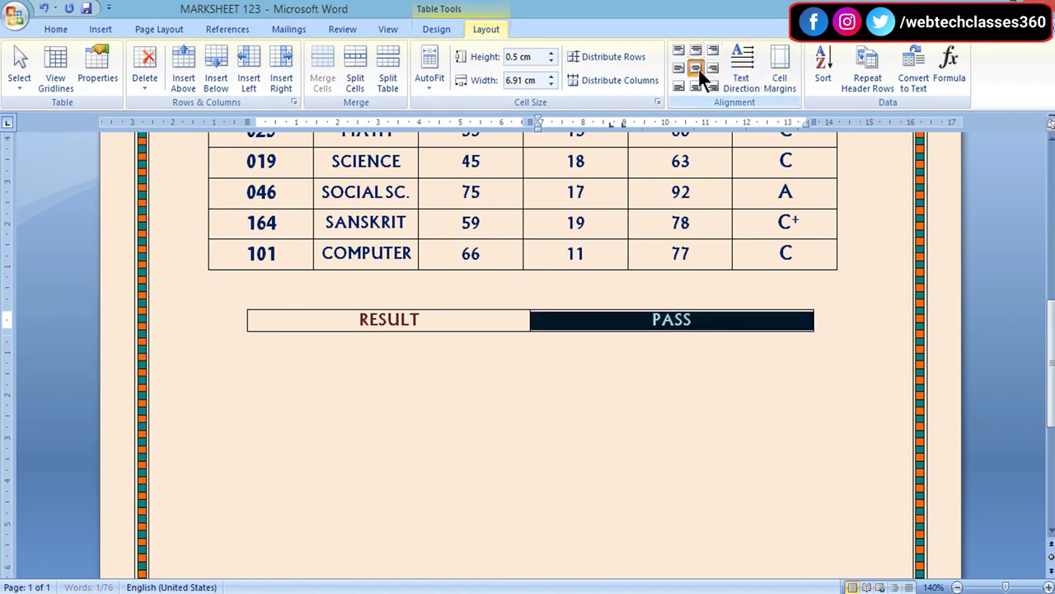
pyautogui.click(719, 403)
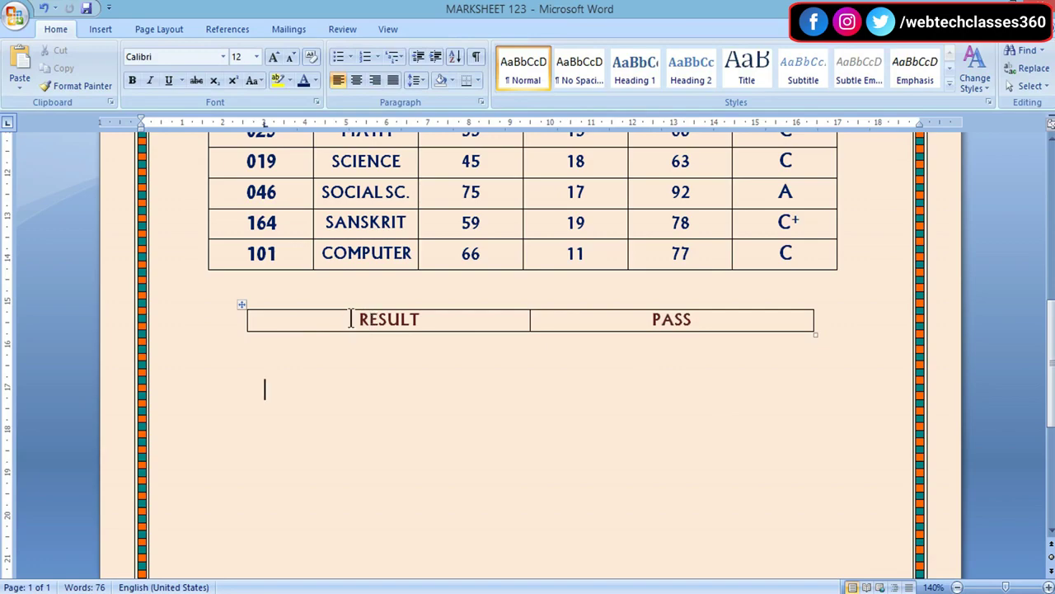
# Set the font color of the word RESULT to the standard Dark Red
pyautogui.moveTo(351, 320); pyautogui.dragTo(436, 320)
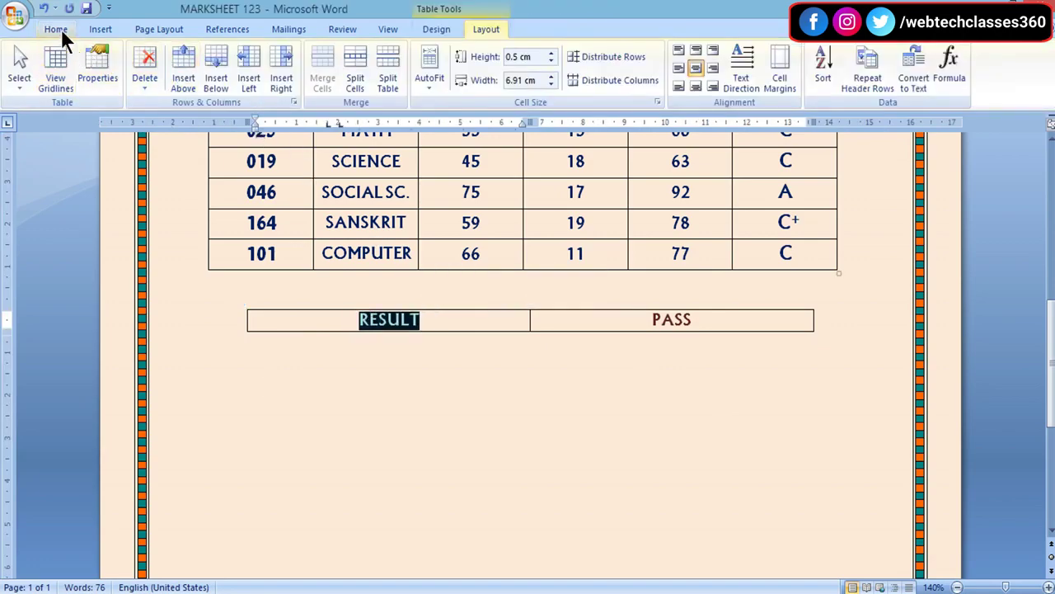
pyautogui.click(58, 29)
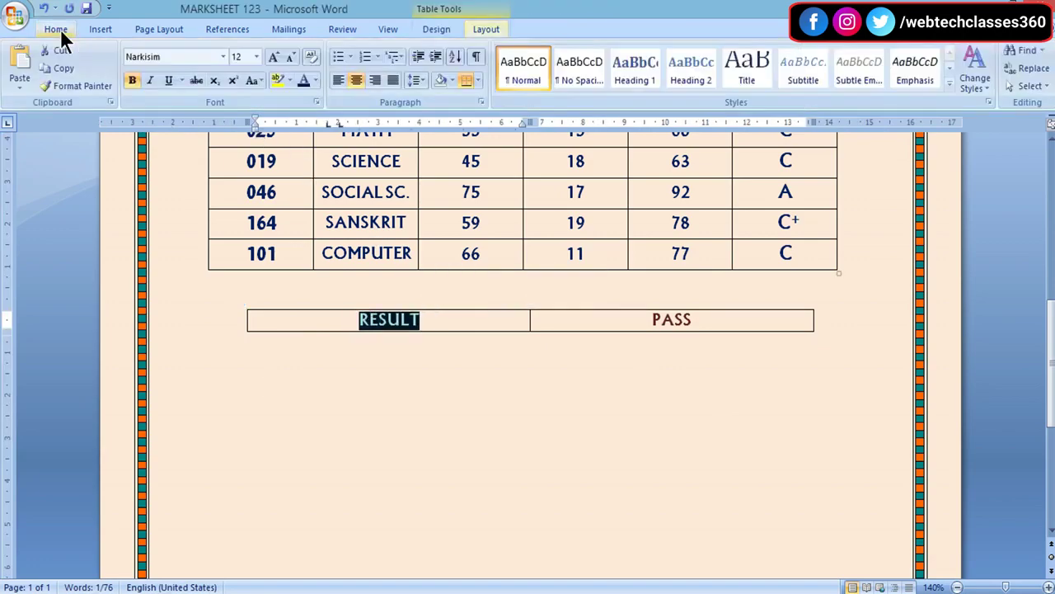
pyautogui.click(315, 81)
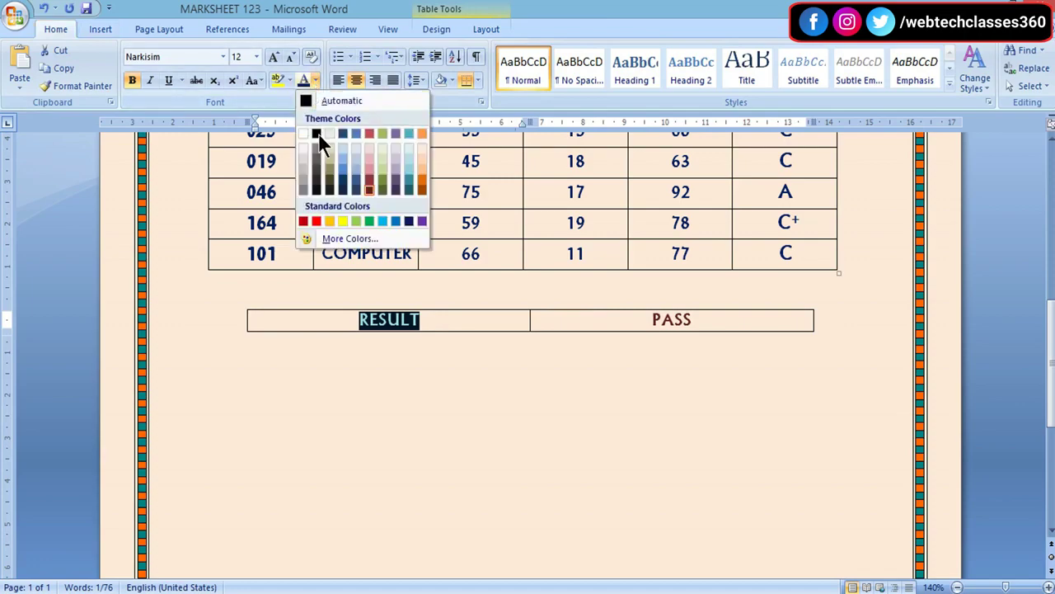
pyautogui.click(302, 221)
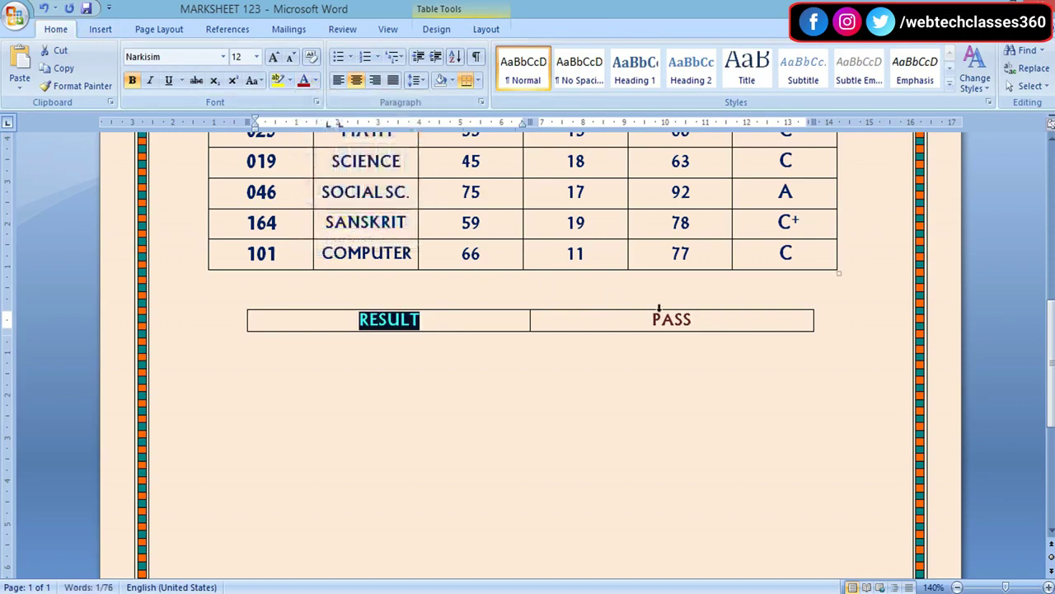
# Set the font color of the word PASS in the result table to the standard Green
pyautogui.click(698, 322)
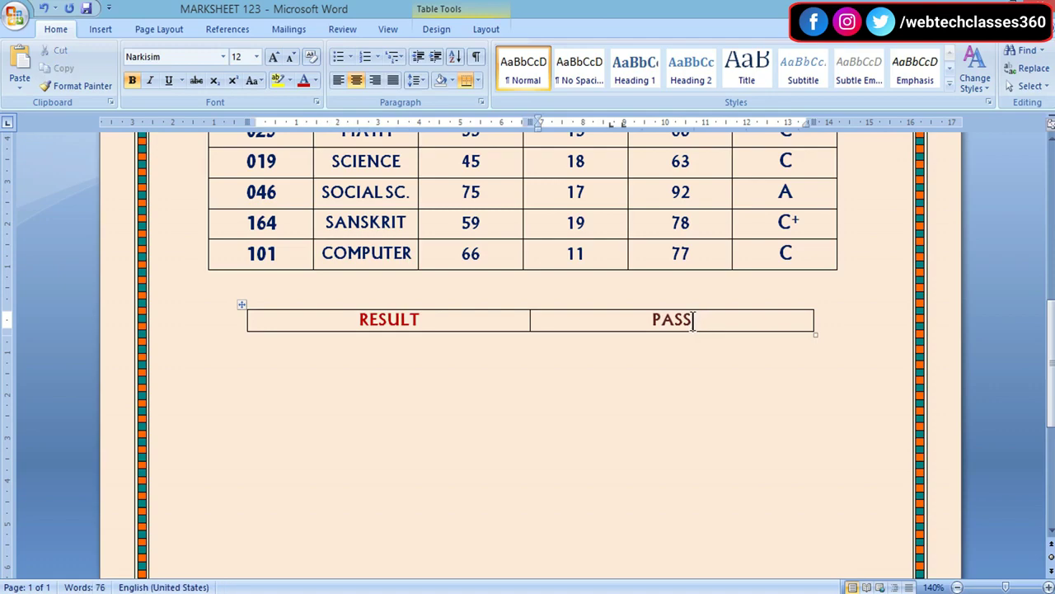
pyautogui.moveTo(693, 321); pyautogui.dragTo(644, 321)
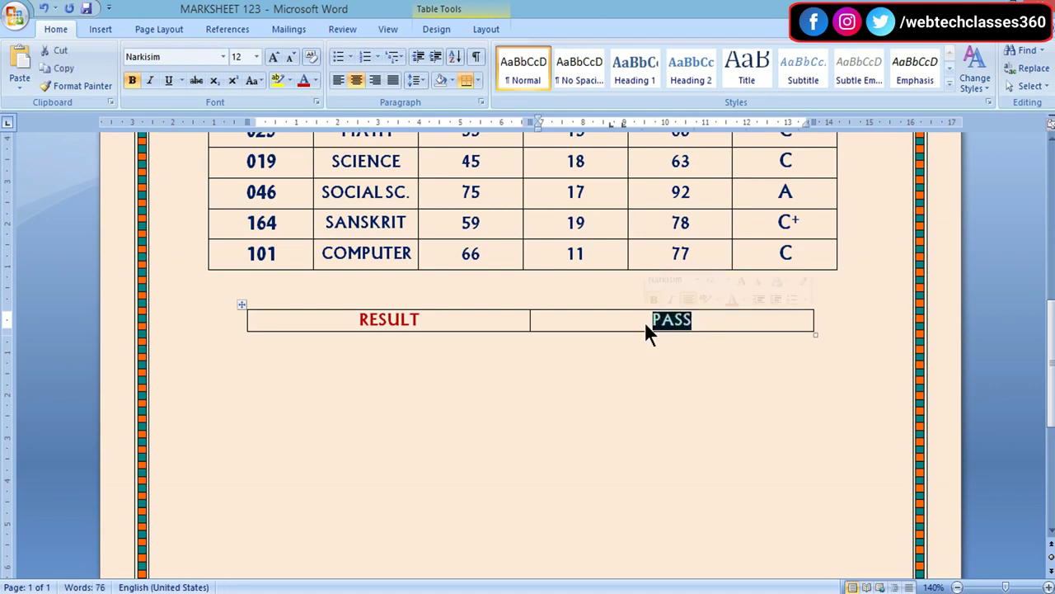
pyautogui.click(315, 80)
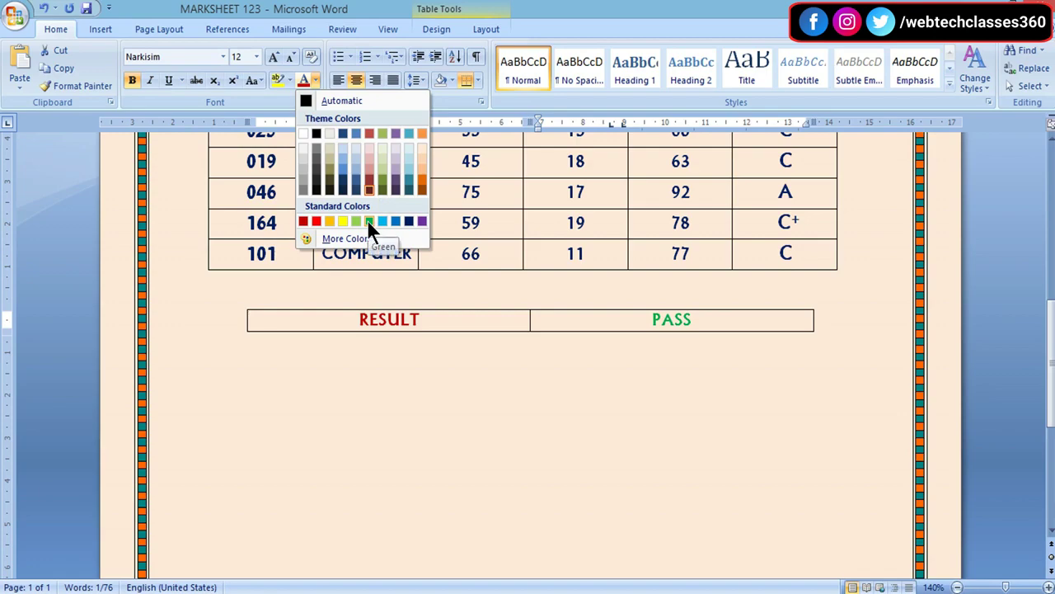
pyautogui.click(369, 221)
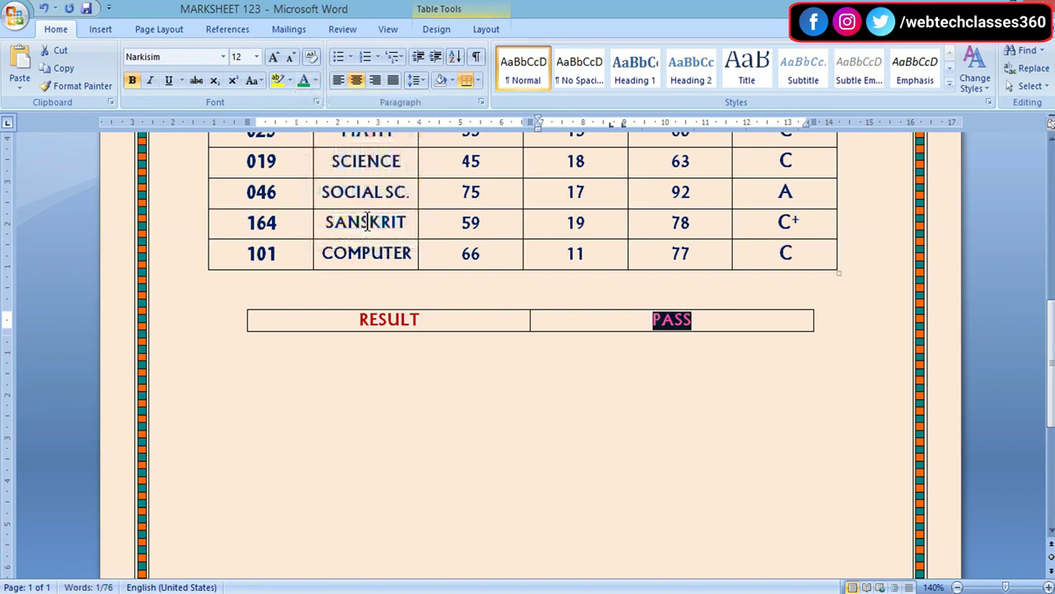
pyautogui.click(605, 328)
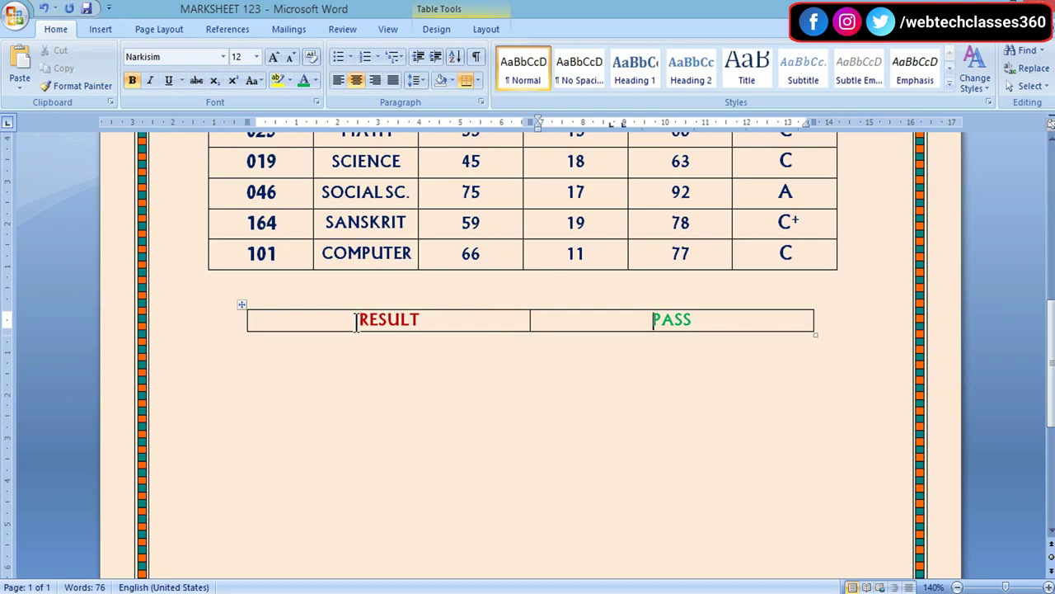
# Increase the font size of RESULT and PASS in the result table to 14
pyautogui.moveTo(357, 321); pyautogui.dragTo(669, 305)
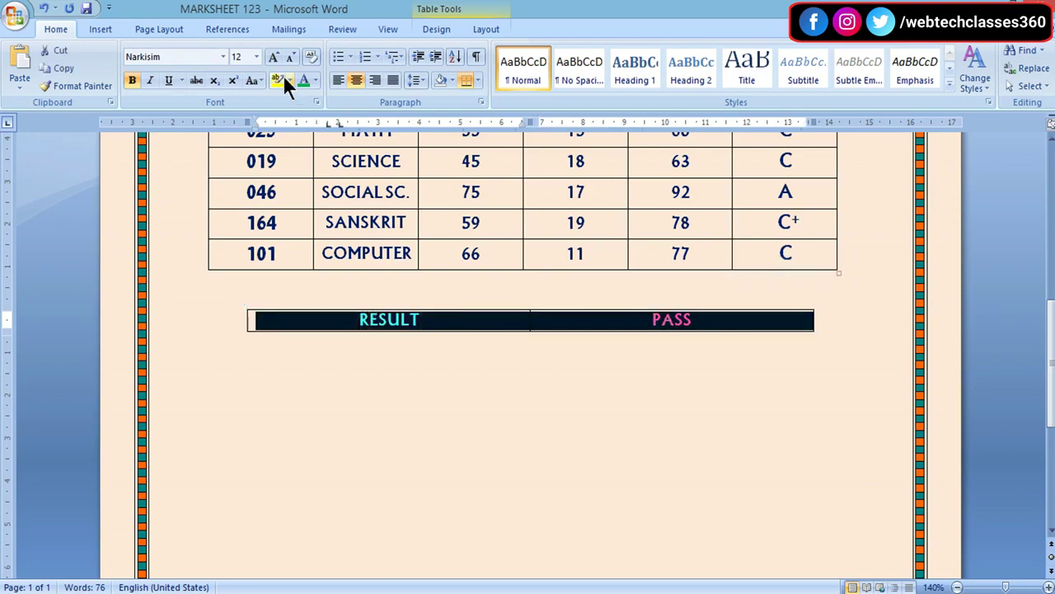
pyautogui.click(421, 322)
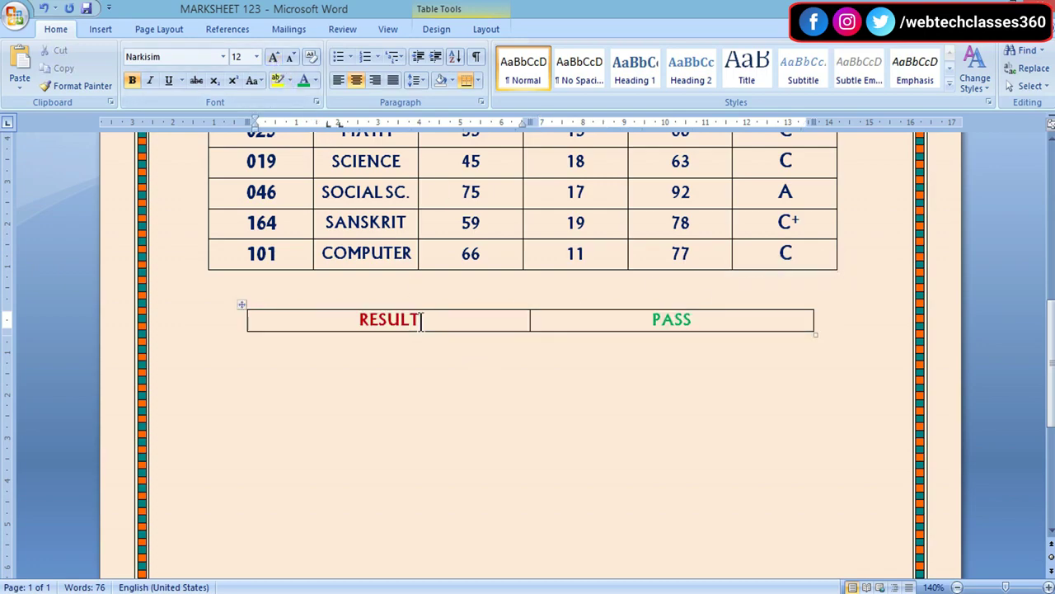
pyautogui.moveTo(357, 322); pyautogui.dragTo(697, 315)
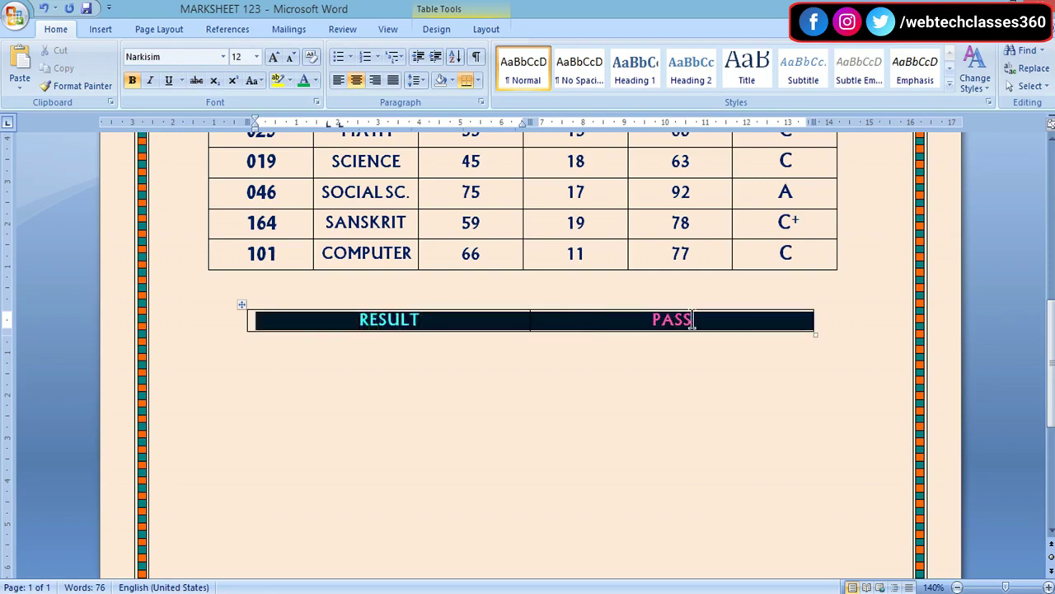
pyautogui.click(273, 63)
pyautogui.click(273, 64)
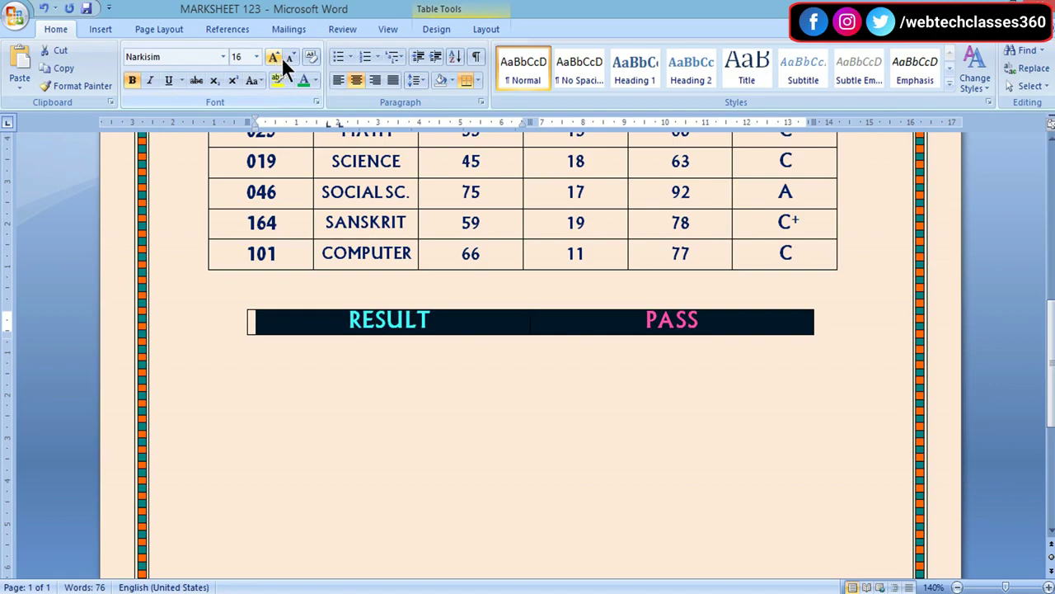
pyautogui.click(286, 57)
pyautogui.click(693, 469)
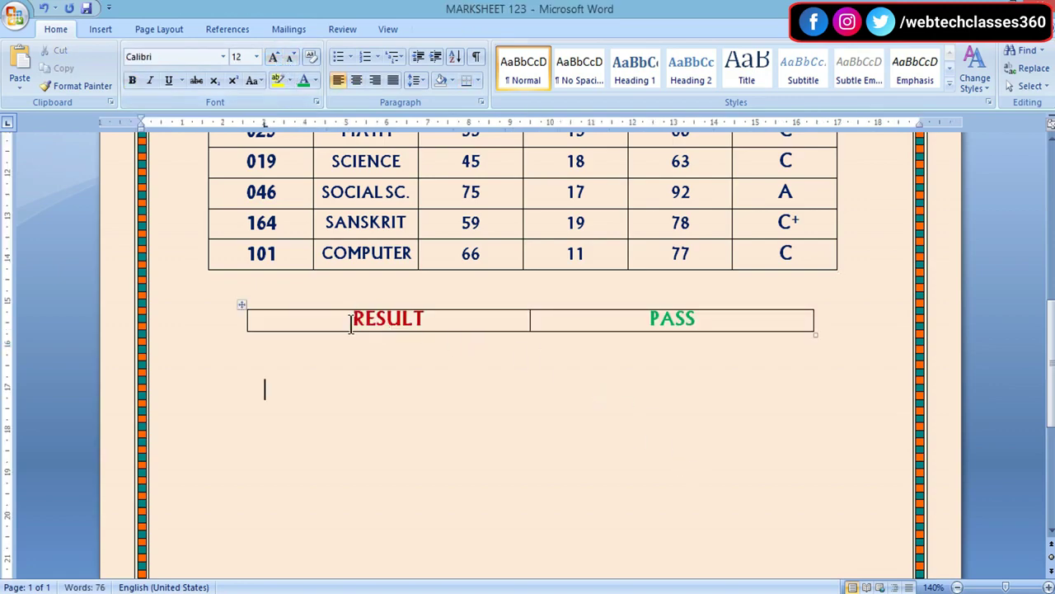
# Shade the RESULT cell of the result table with the standard Yellow
pyautogui.click(650, 321)
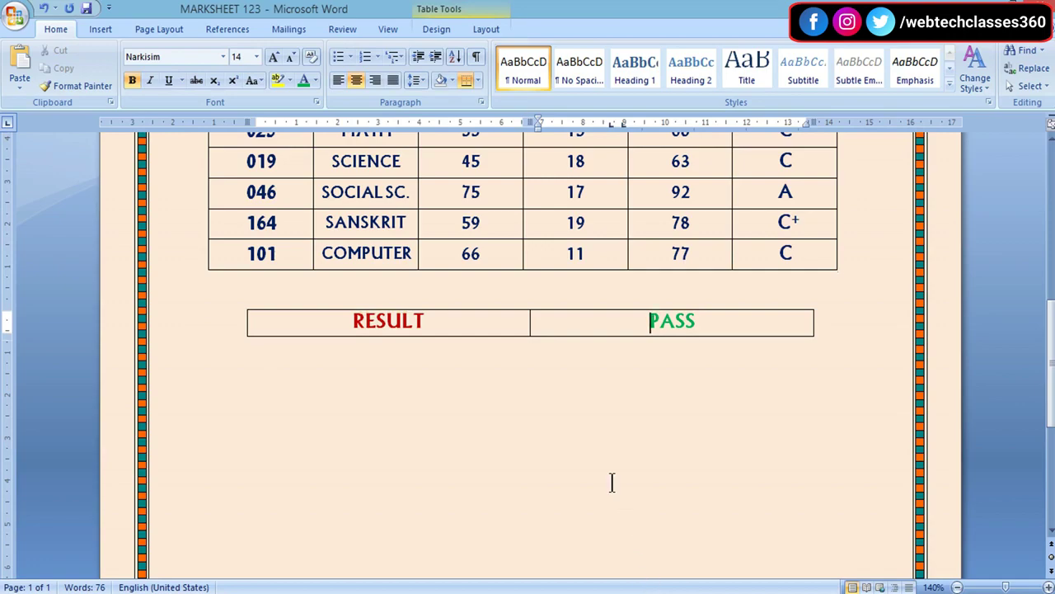
pyautogui.click(387, 321)
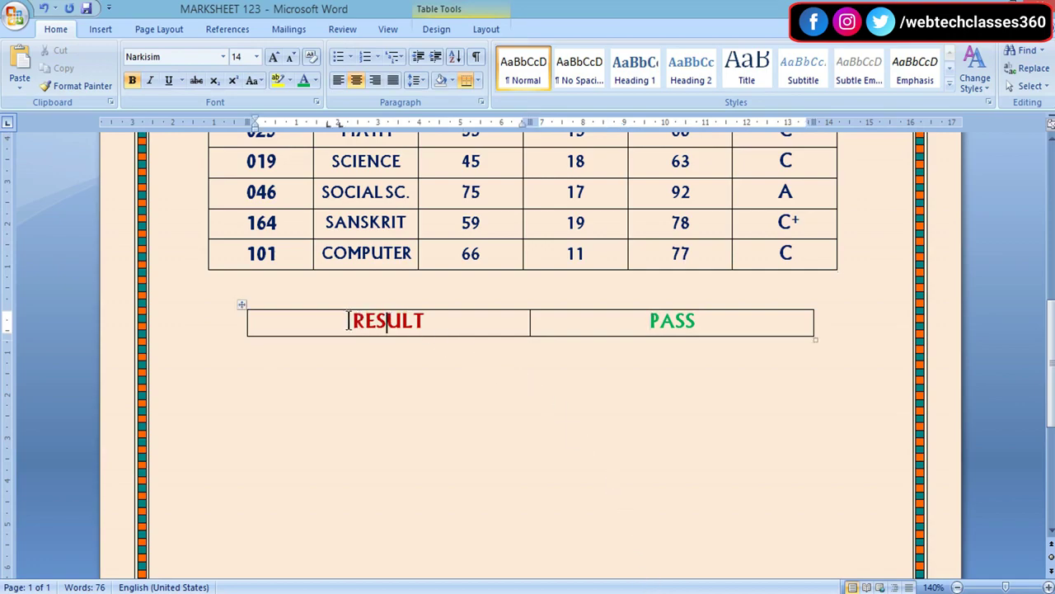
pyautogui.click(527, 320)
pyautogui.click(434, 30)
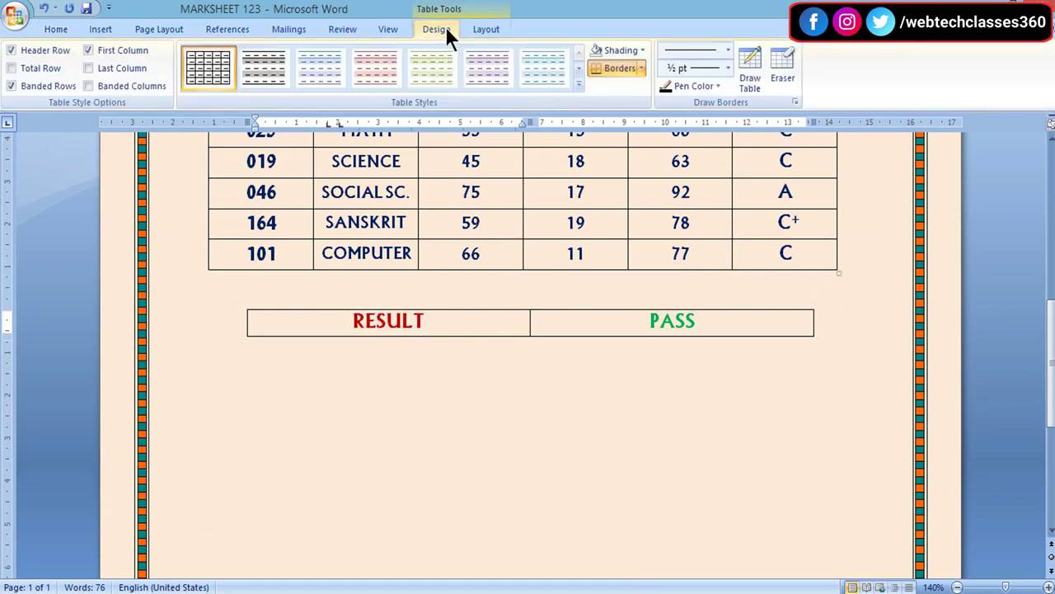
pyautogui.click(640, 50)
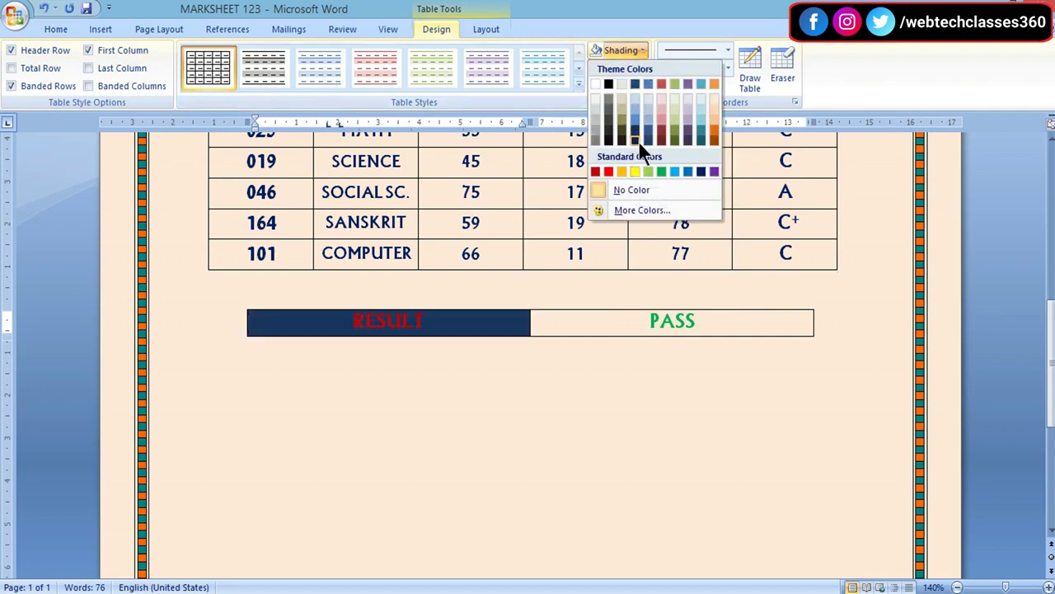
pyautogui.click(632, 169)
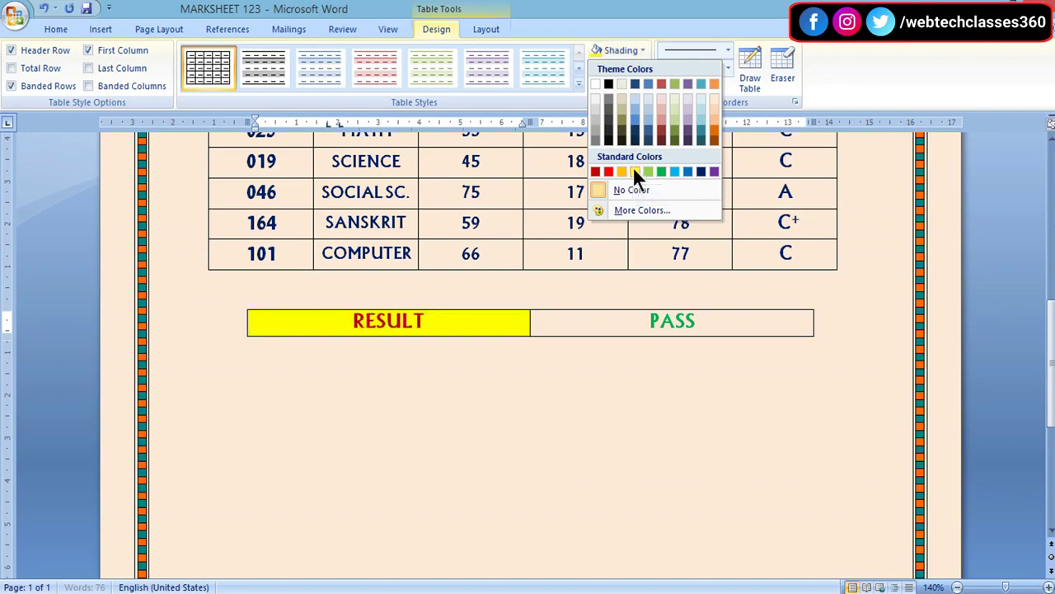
# Shade the PASS cell of the result table with the standard Yellow
pyautogui.click(638, 318)
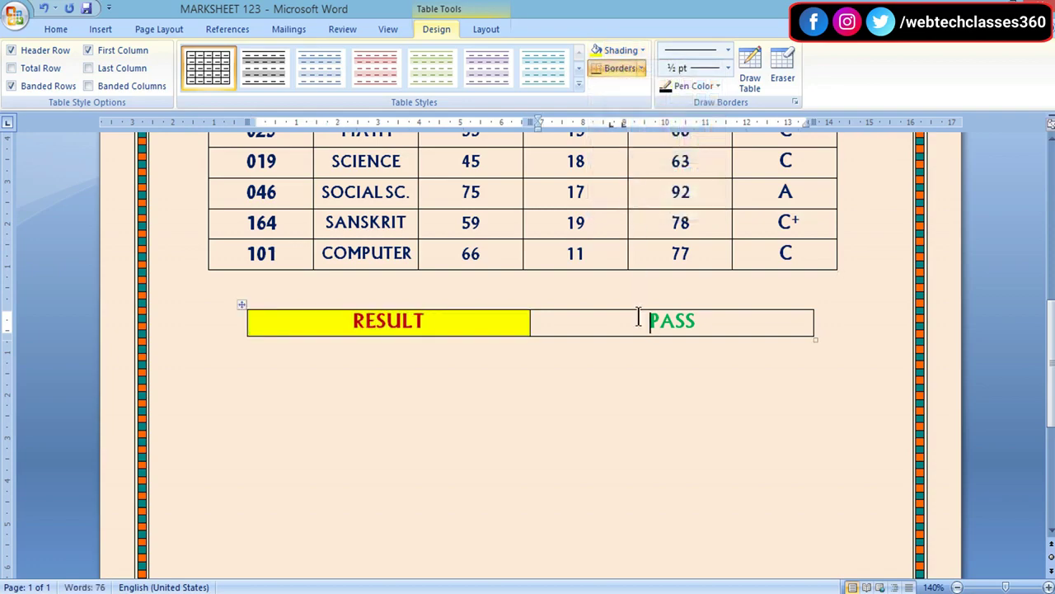
pyautogui.click(608, 50)
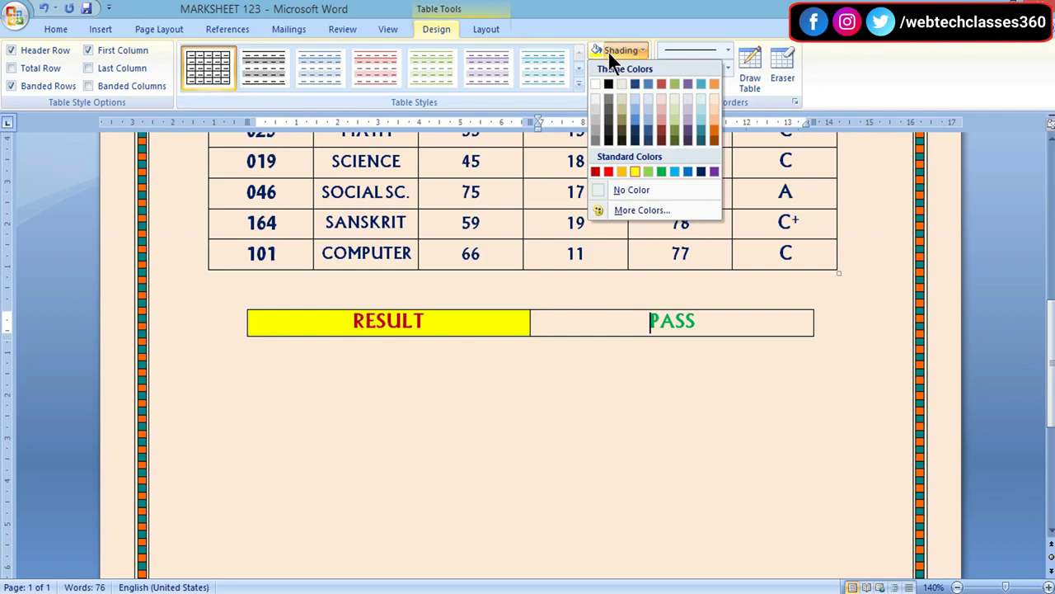
pyautogui.click(633, 169)
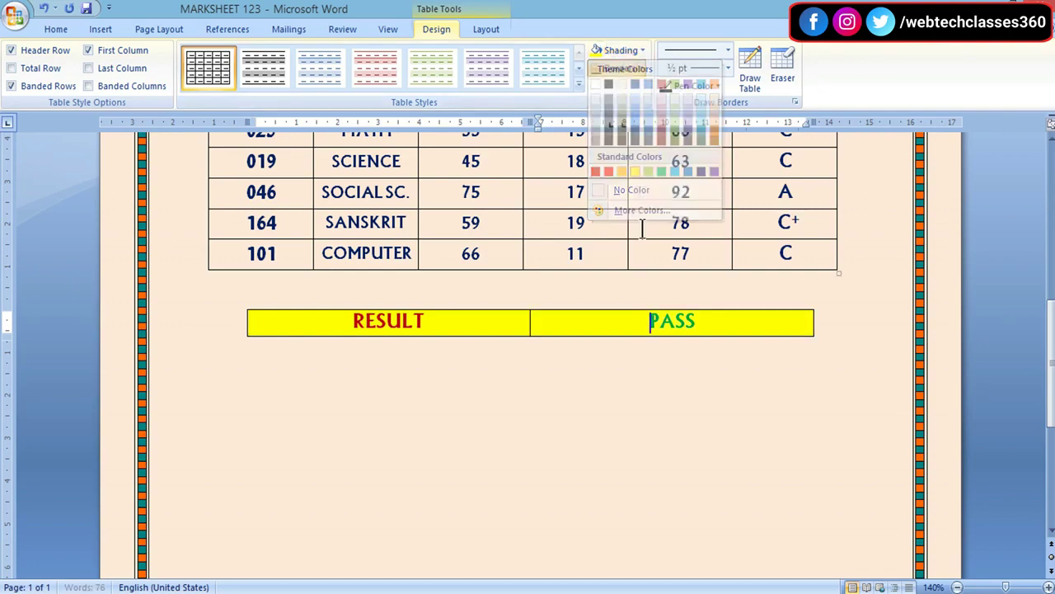
pyautogui.click(672, 429)
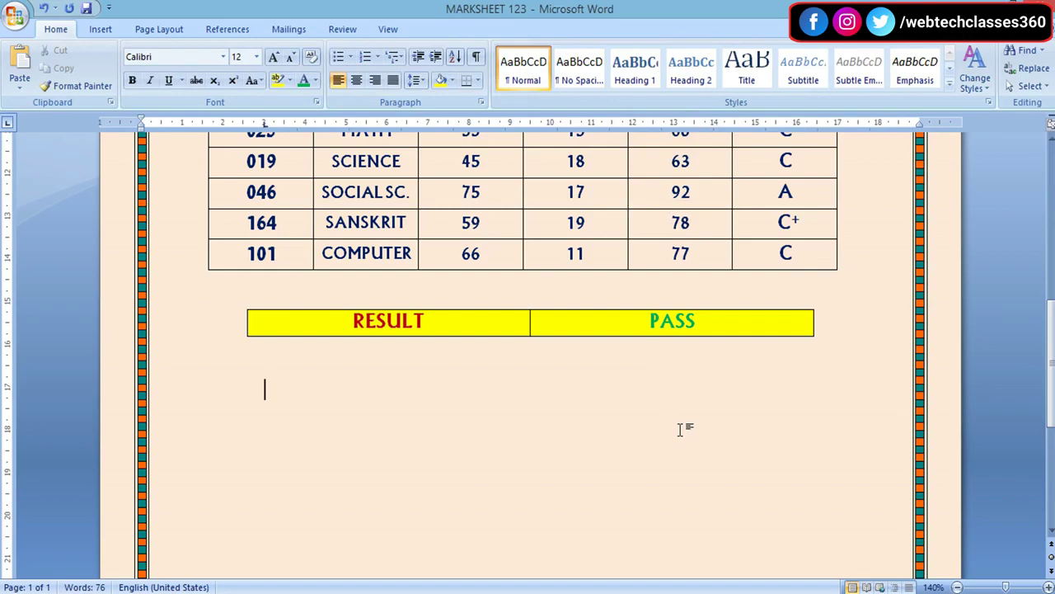
# Insert a table with 2 columns and 9 rows in the empty area below the result table
pyautogui.moveTo(1052, 384); pyautogui.dragTo(1052, 341)
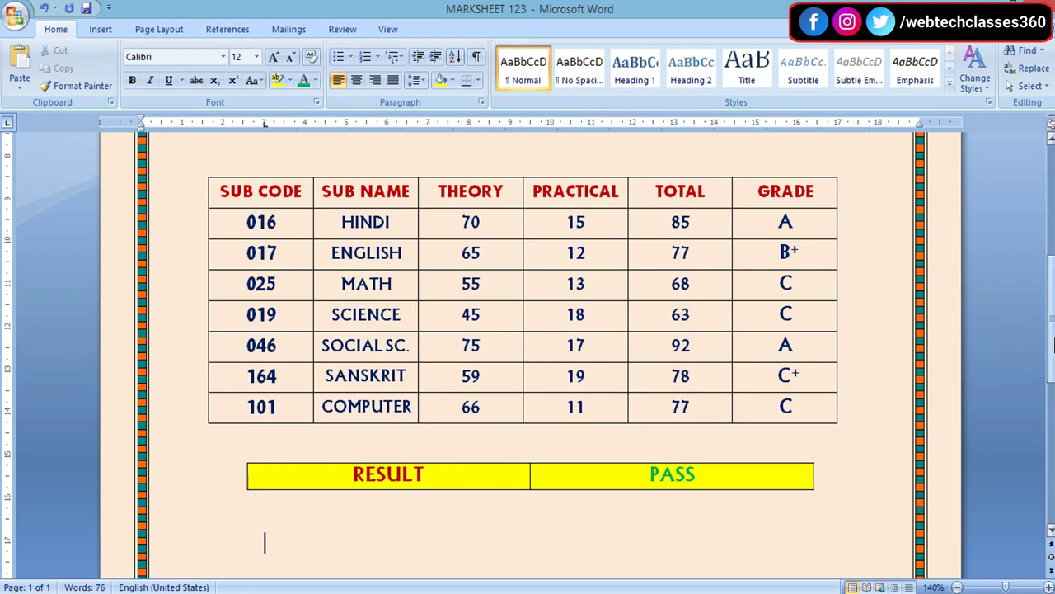
pyautogui.moveTo(1051, 344); pyautogui.dragTo(1051, 436)
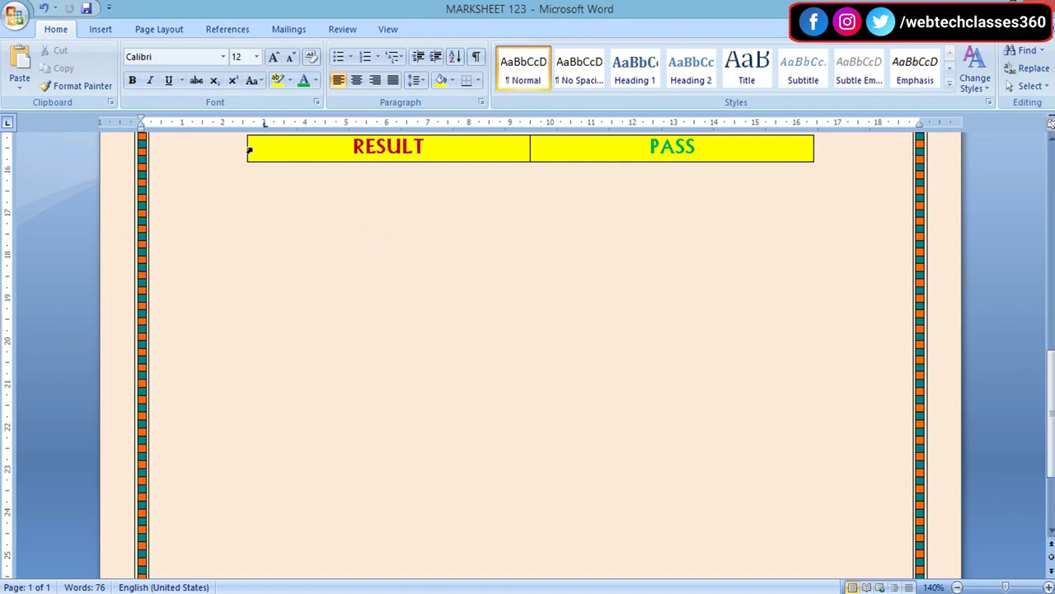
pyautogui.click(107, 32)
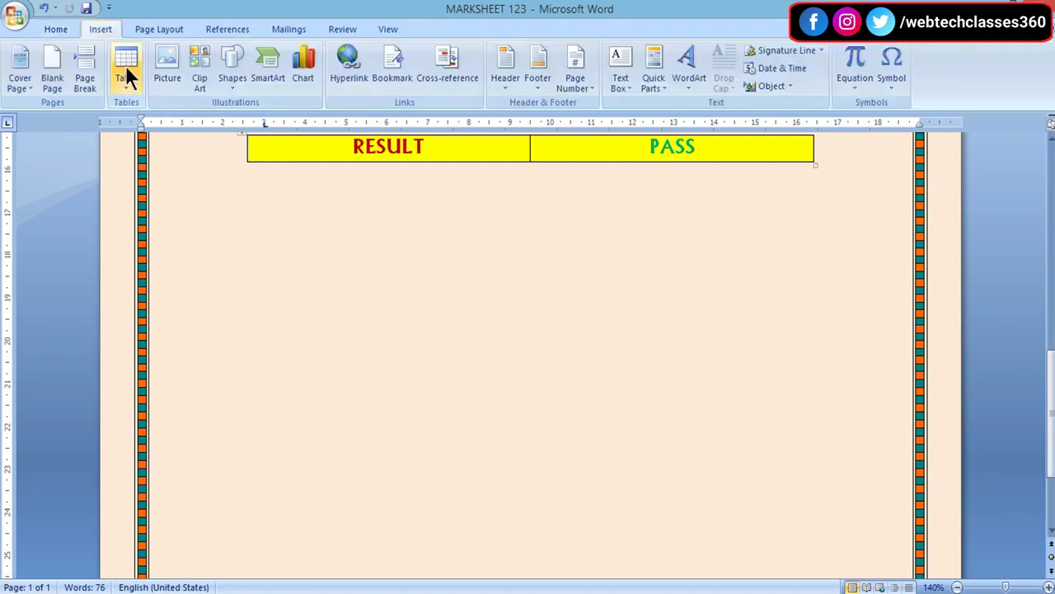
pyautogui.click(126, 69)
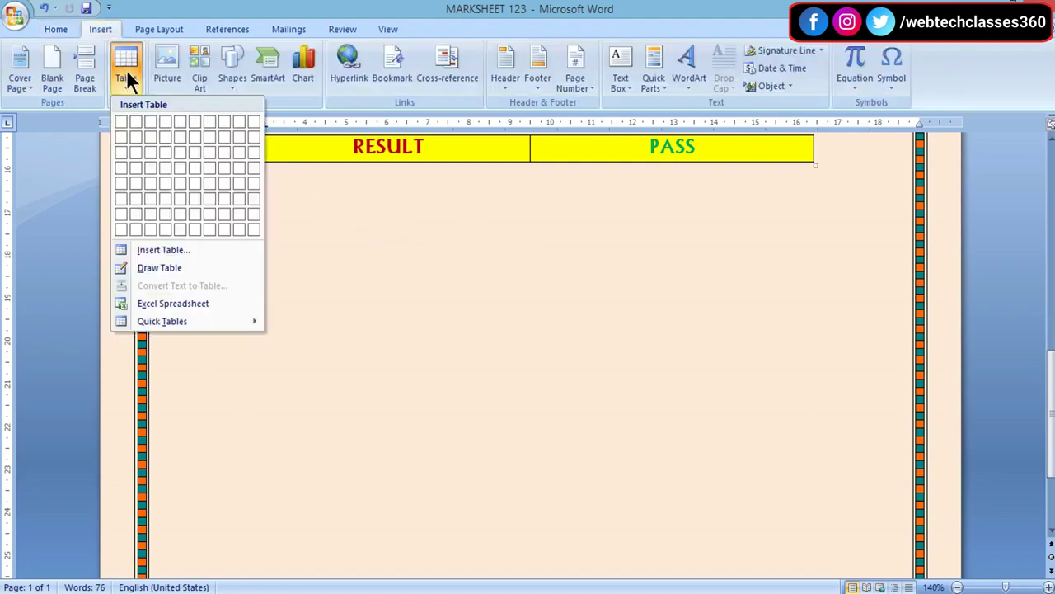
pyautogui.click(152, 249)
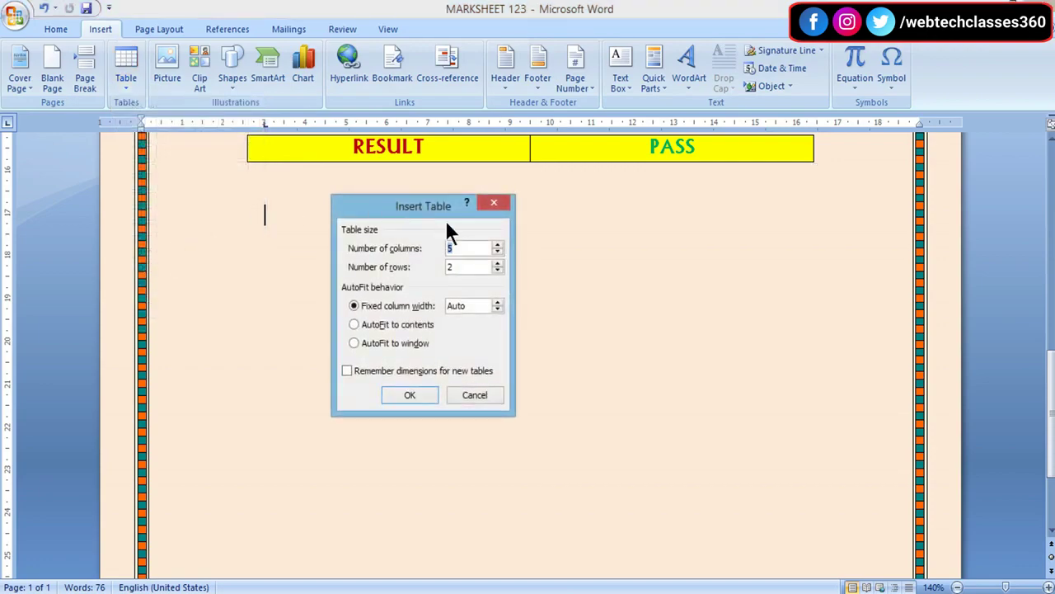
pyautogui.moveTo(435, 209); pyautogui.dragTo(444, 214)
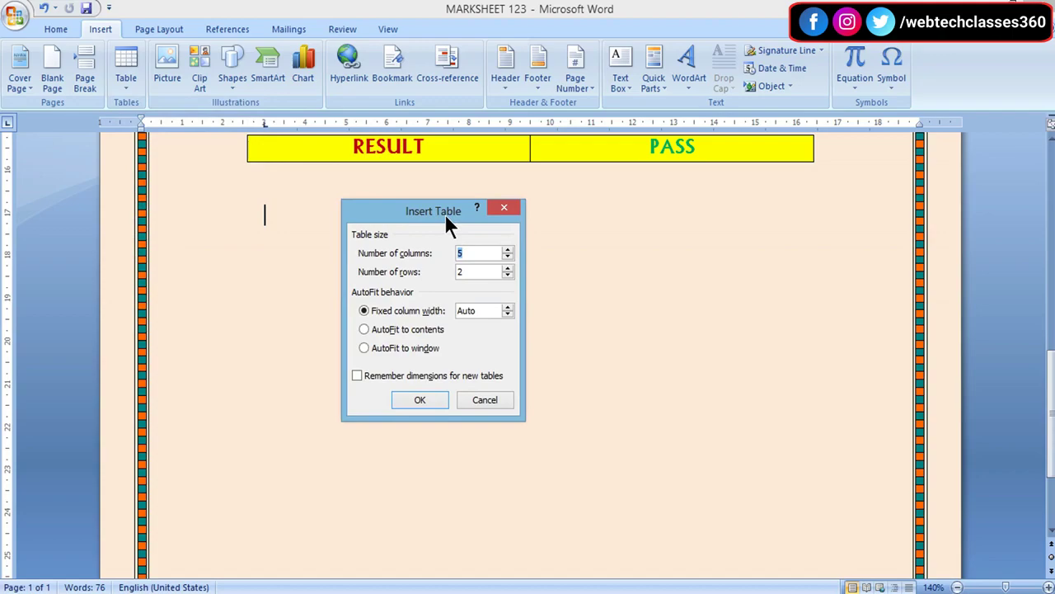
pyautogui.press('BackSpace')
pyautogui.write('2')
pyautogui.click(477, 272)
pyautogui.press('BackSpace')
pyautogui.write('9')
pyautogui.click(434, 396)
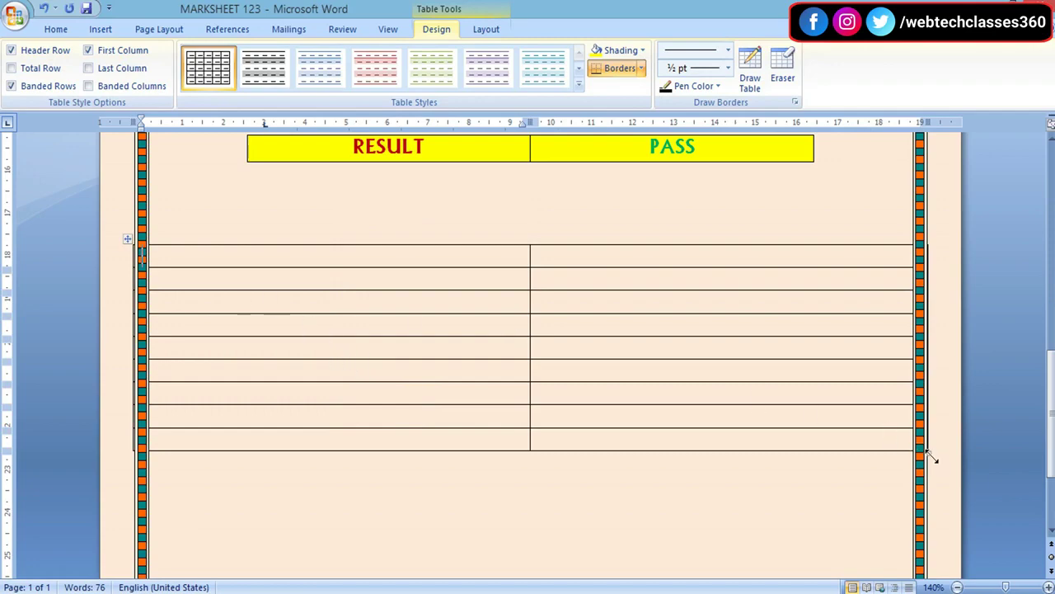
# Narrow the new nine-row table to about 6 cm wide and place it roughly in line with the result table's left edge
pyautogui.moveTo(927, 453); pyautogui.dragTo(620, 412)
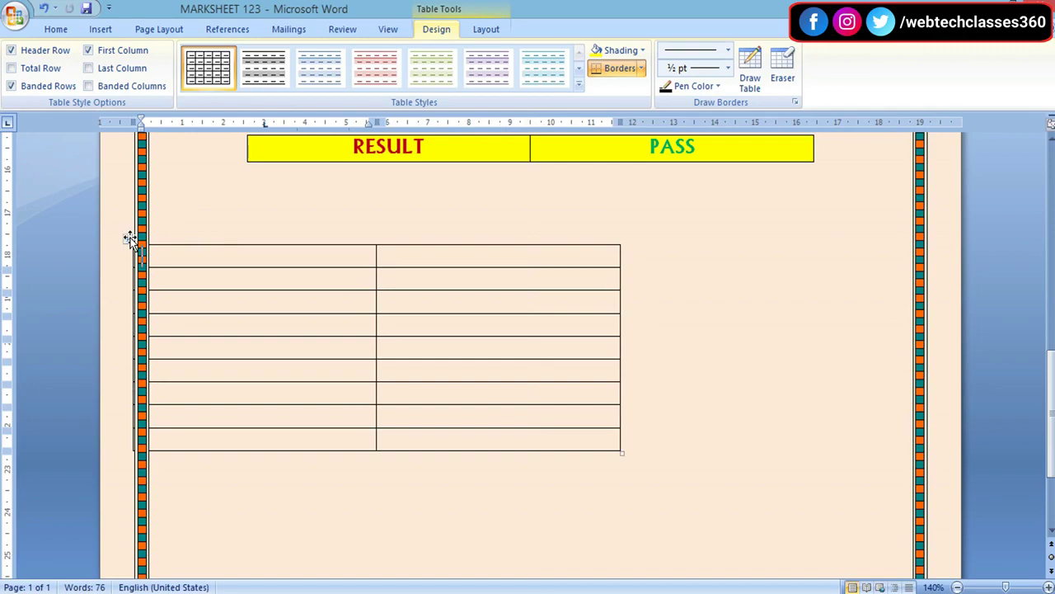
pyautogui.moveTo(132, 239); pyautogui.dragTo(255, 251)
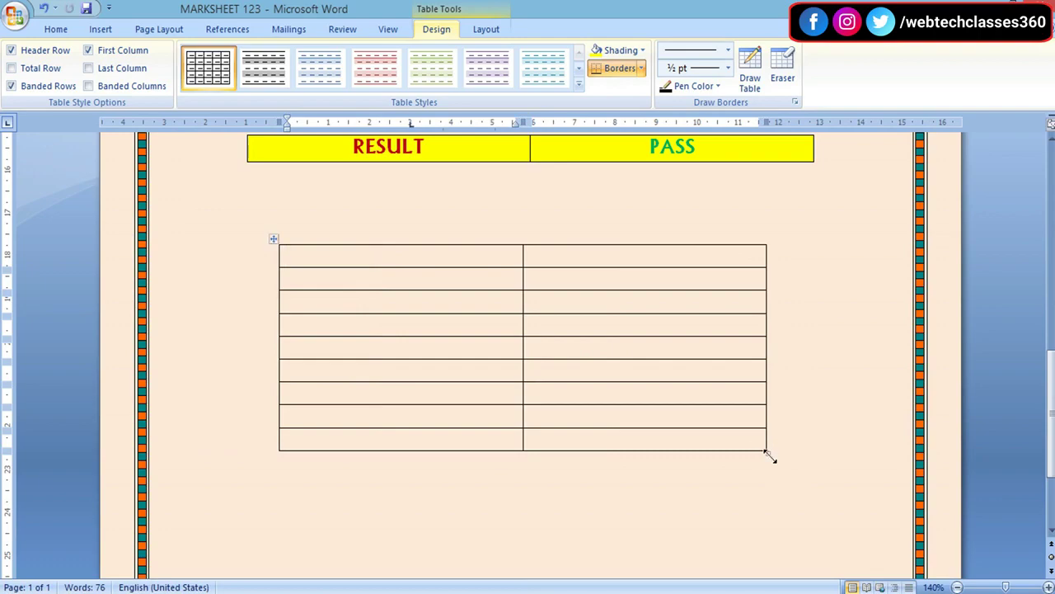
pyautogui.moveTo(766, 451); pyautogui.dragTo(530, 451)
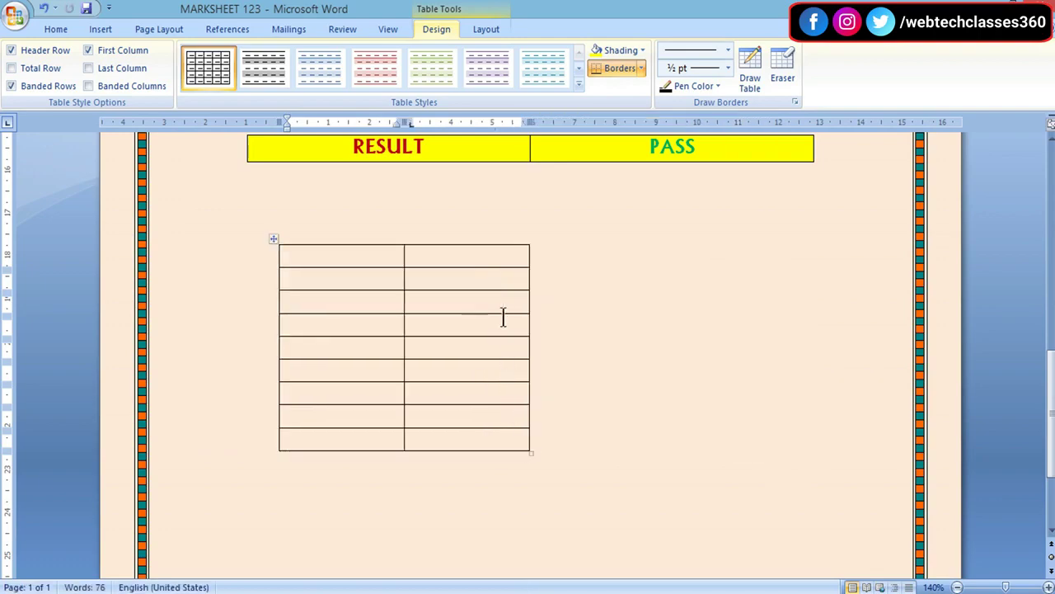
pyautogui.click(273, 239)
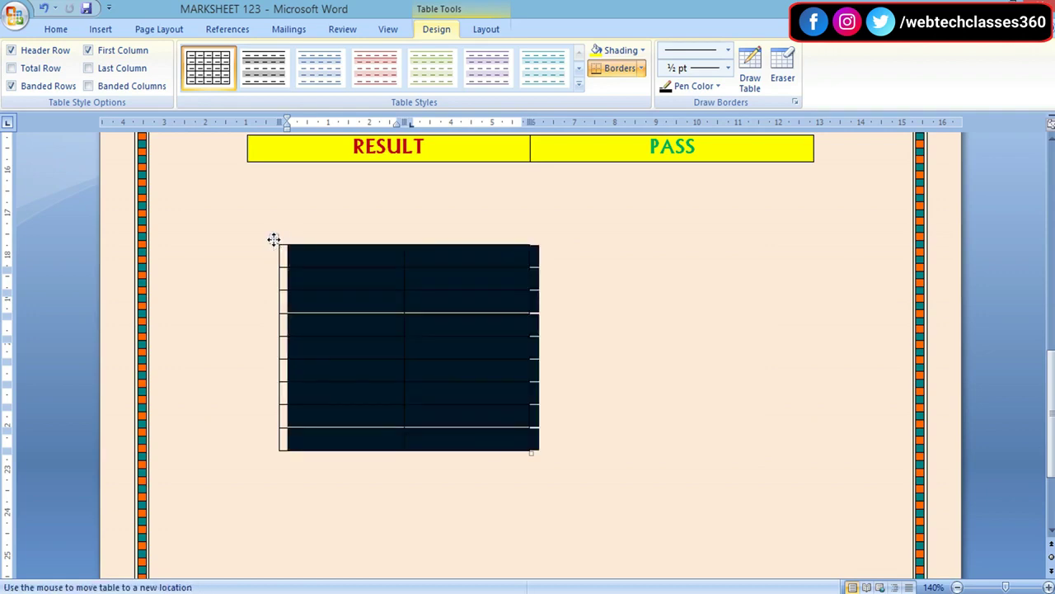
pyautogui.moveTo(274, 239); pyautogui.dragTo(240, 239)
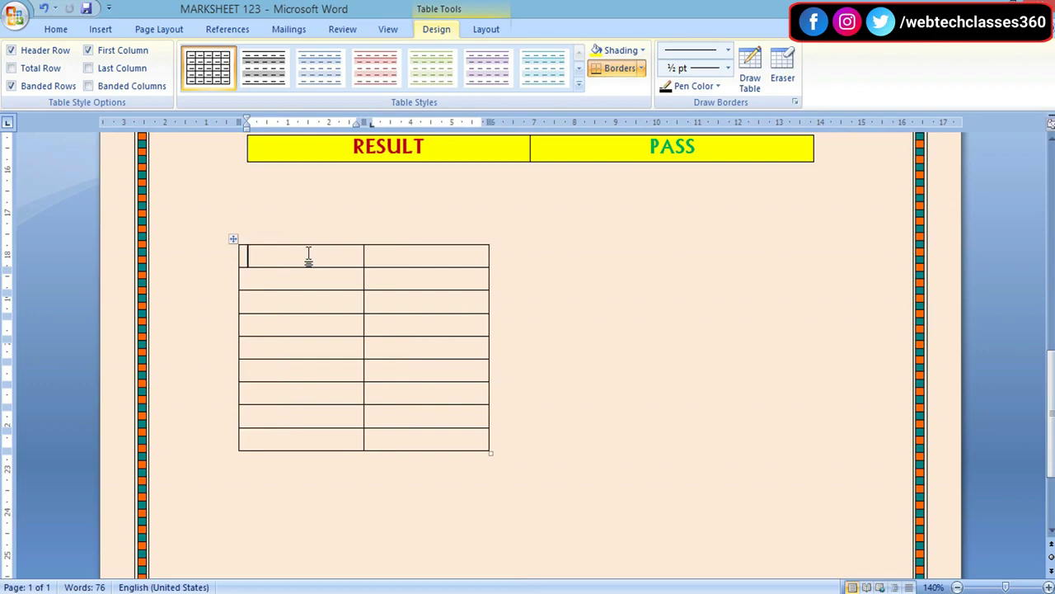
# Enter the headings MARKS and GRADE in the nine-row table's first row and centre all its cells horizontally
pyautogui.write('MARKS')
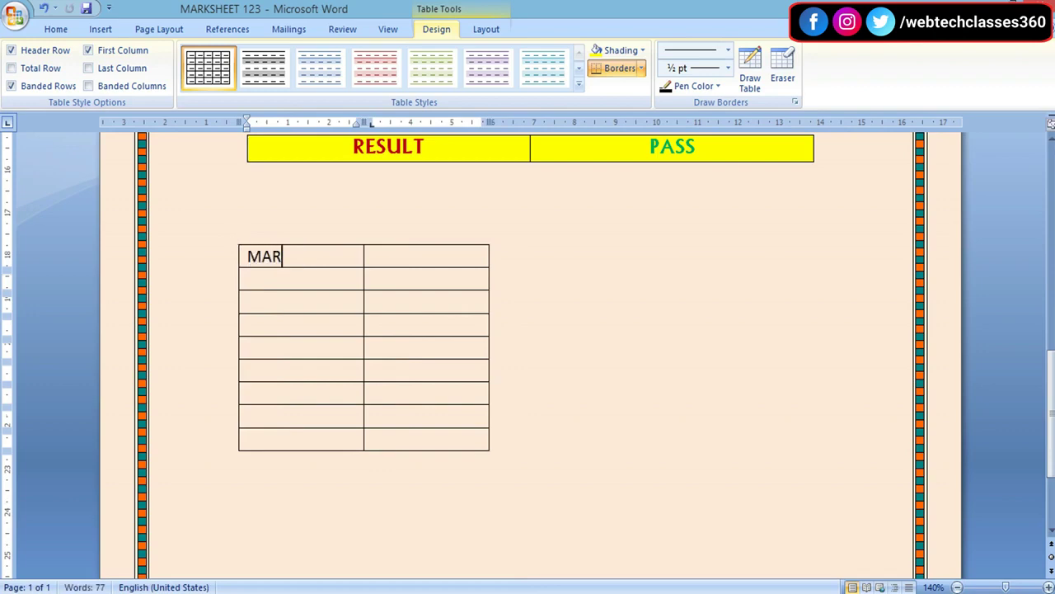
pyautogui.click(383, 254)
pyautogui.write('GRADE')
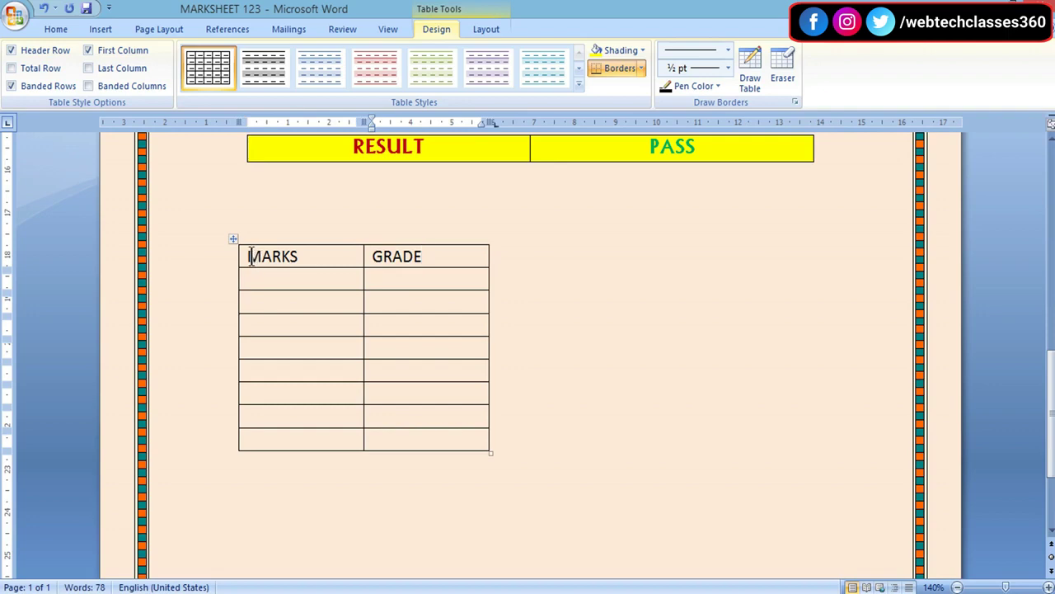
pyautogui.moveTo(244, 258); pyautogui.dragTo(439, 445)
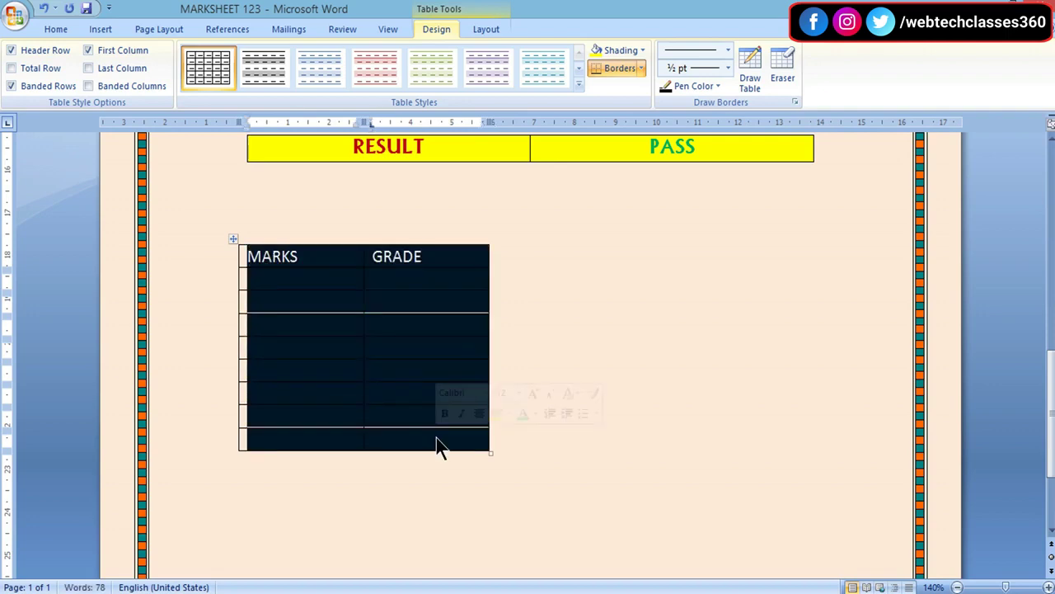
pyautogui.hotkey('ctrl', 'e')
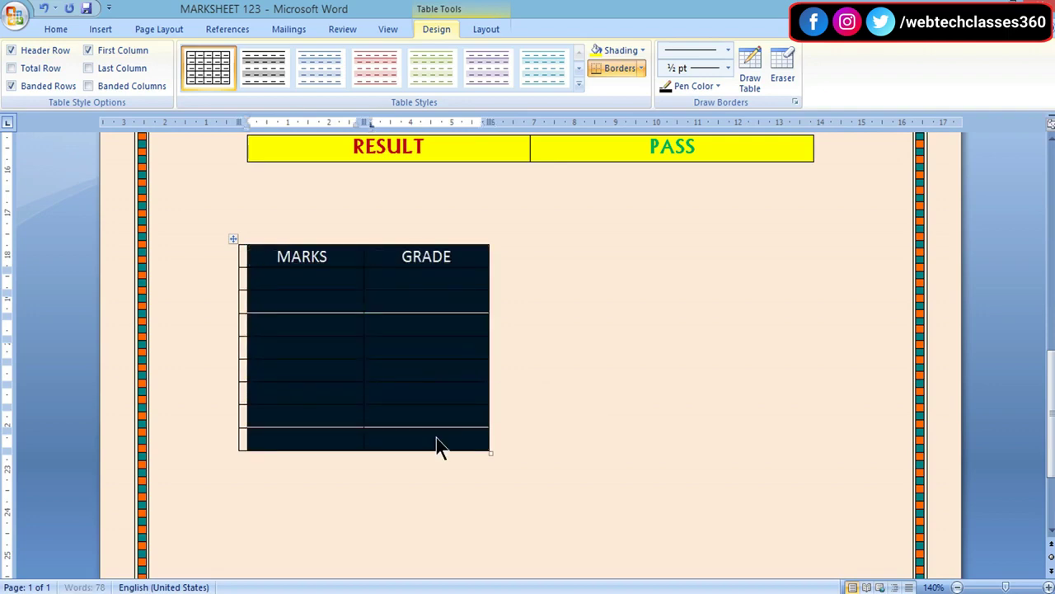
# Make the MARKS and GRADE headings of the nine-row table bold
pyautogui.click(321, 257)
pyautogui.moveTo(460, 257); pyautogui.dragTo(262, 256)
pyautogui.hotkey('ctrl', 'b')
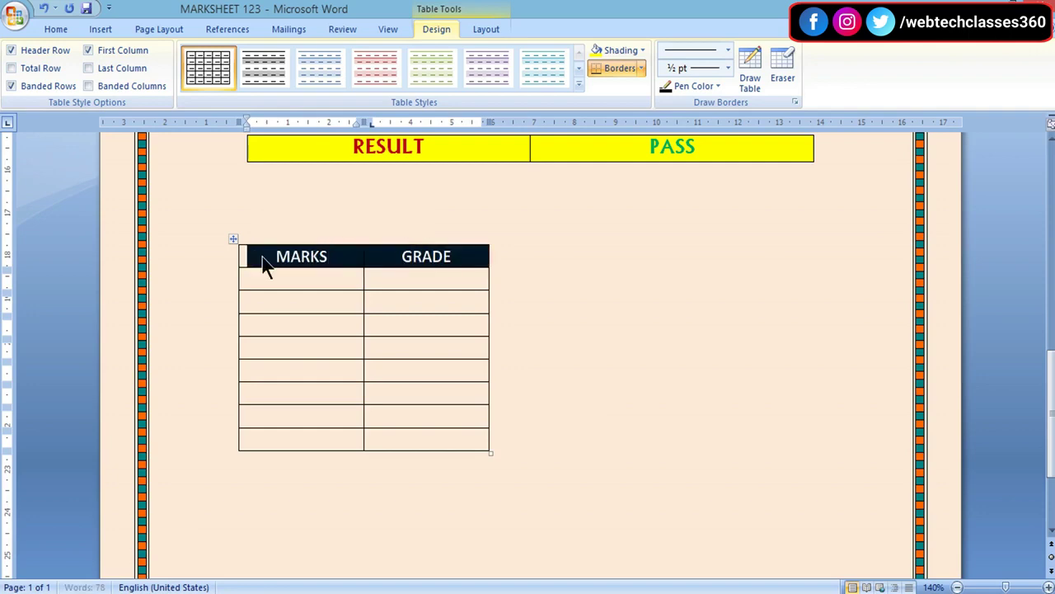
# Enter the mark range 91-100 and the grade A+ in the first row below the headings
pyautogui.click(307, 283)
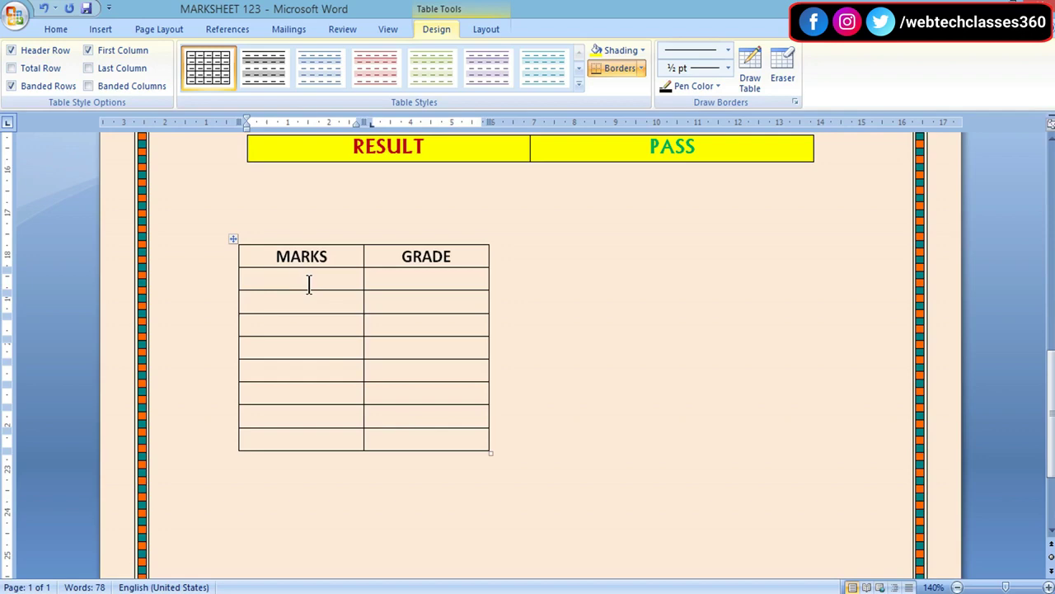
pyautogui.write('91-100')
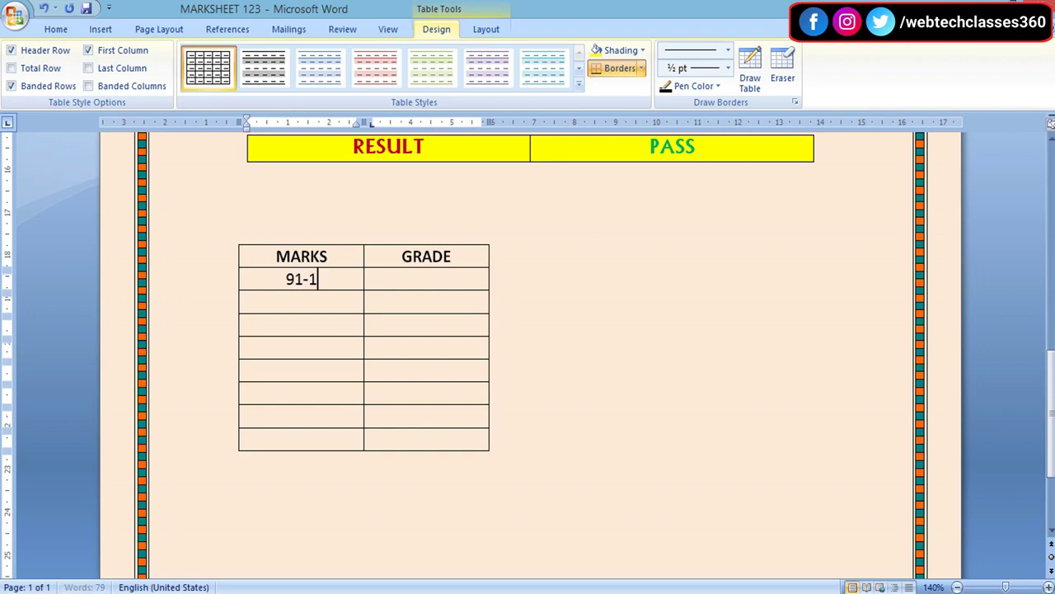
pyautogui.click(413, 280)
pyautogui.write('A')
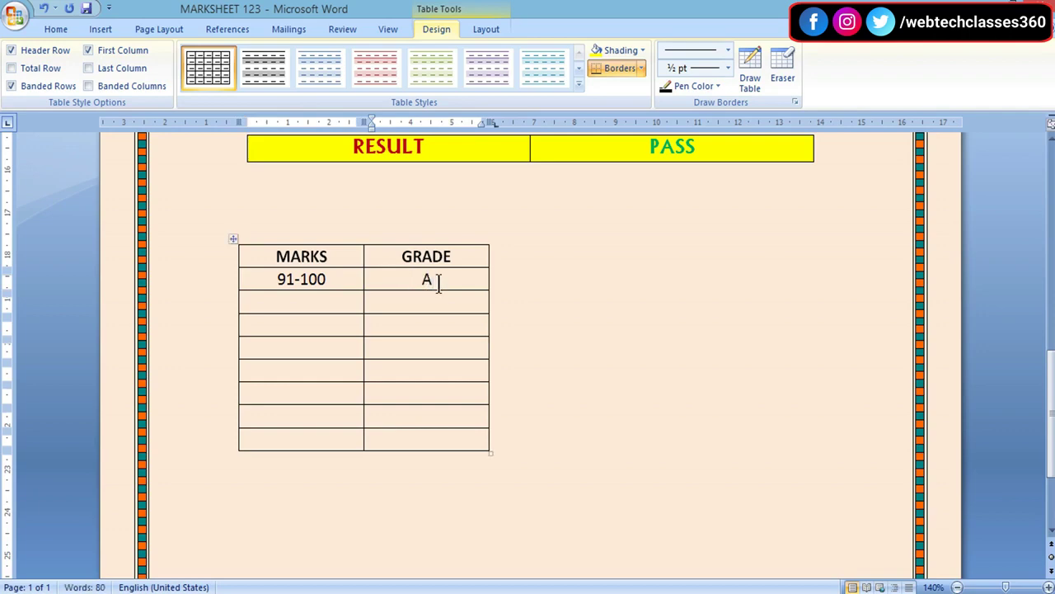
pyautogui.write('+')
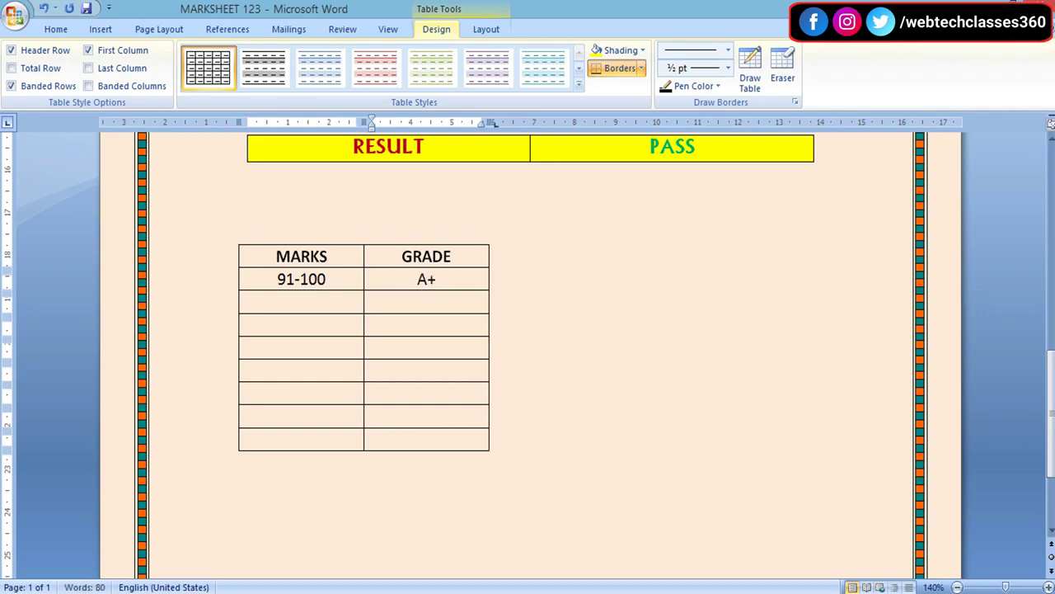
# Superscript the plus sign of A+ and fill the remaining rows with mark ranges 81-90 down to 0-32 and grades A to F
pyautogui.click(57, 30)
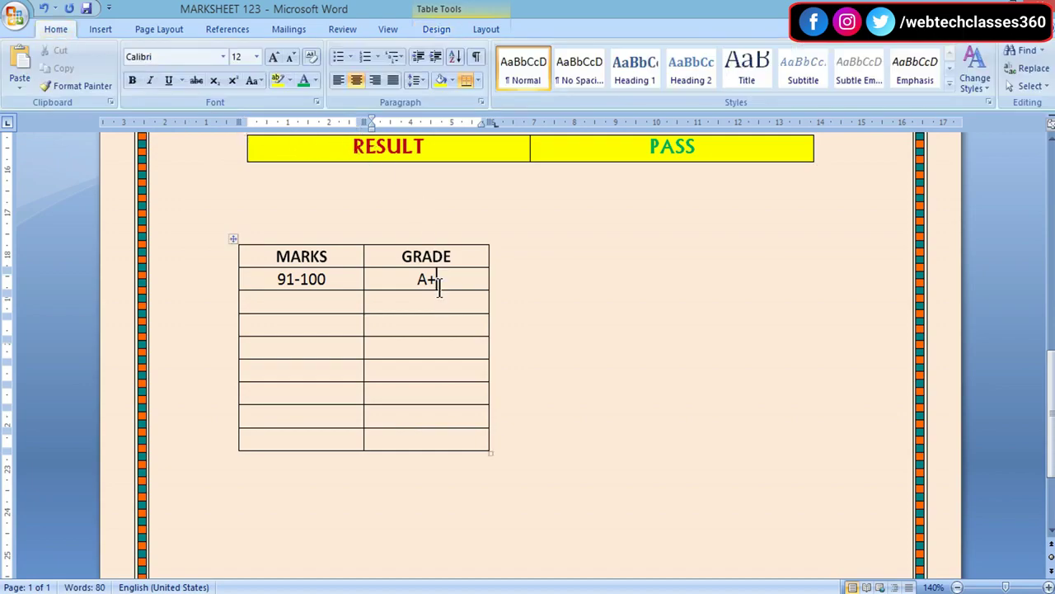
pyautogui.moveTo(439, 281); pyautogui.dragTo(427, 282)
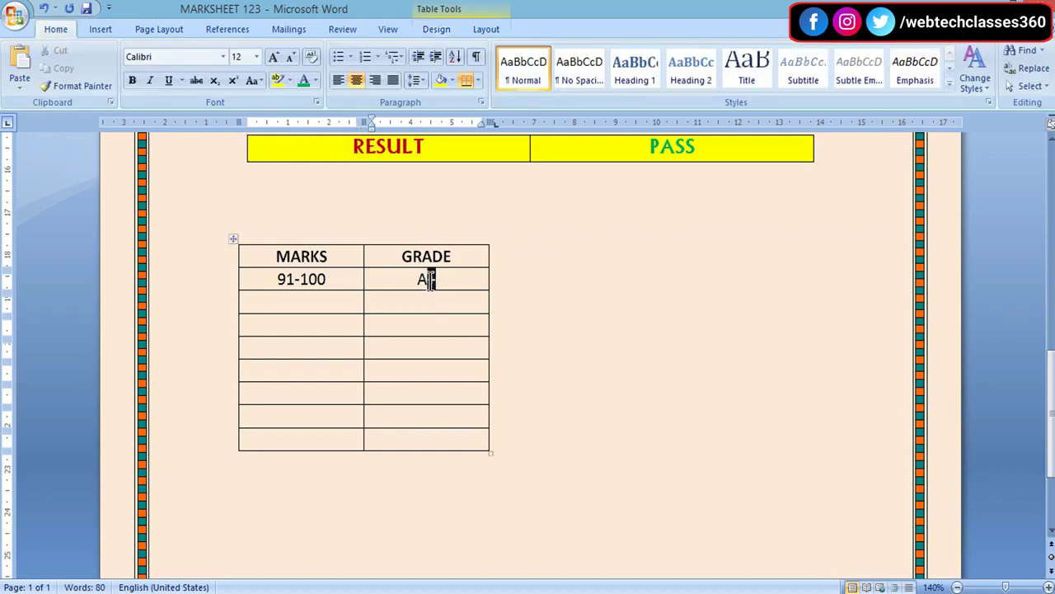
pyautogui.click(233, 80)
pyautogui.click(321, 302)
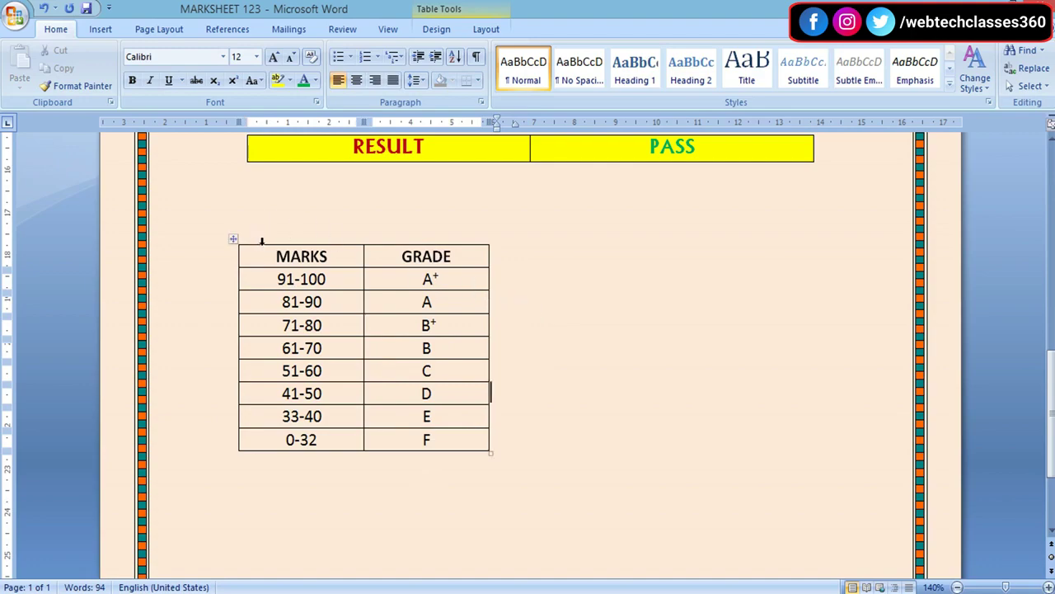
# Shade the heading row of the grade table with the standard Yellow
pyautogui.moveTo(270, 260); pyautogui.dragTo(431, 258)
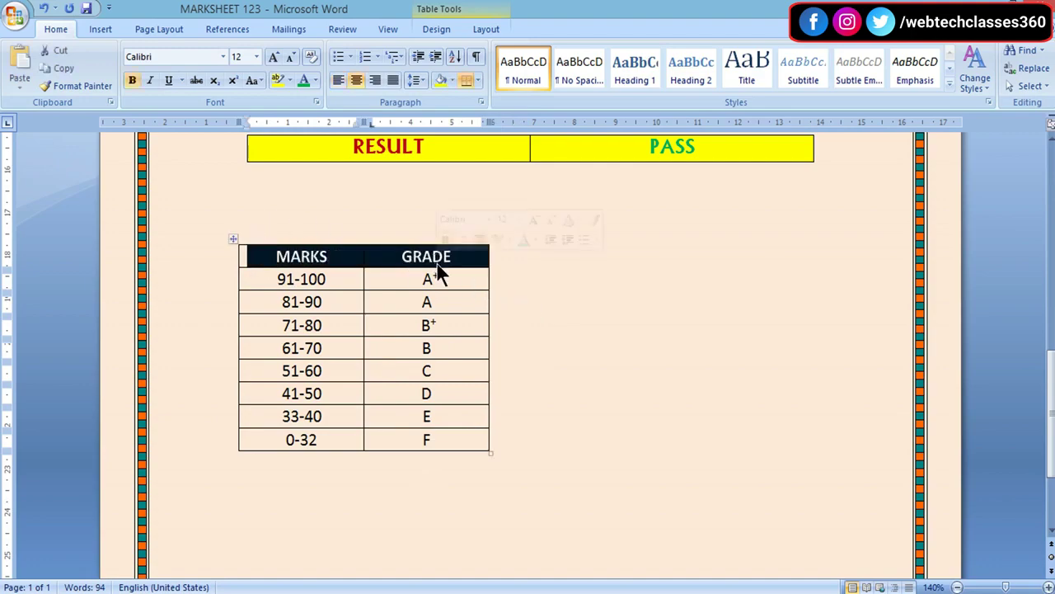
pyautogui.click(488, 27)
pyautogui.click(452, 26)
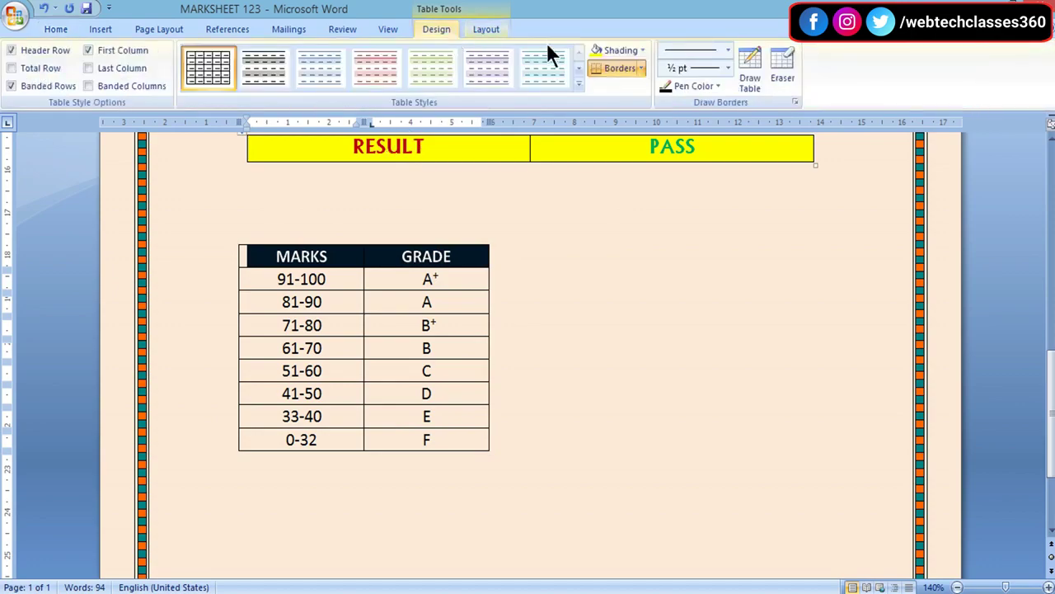
pyautogui.click(613, 48)
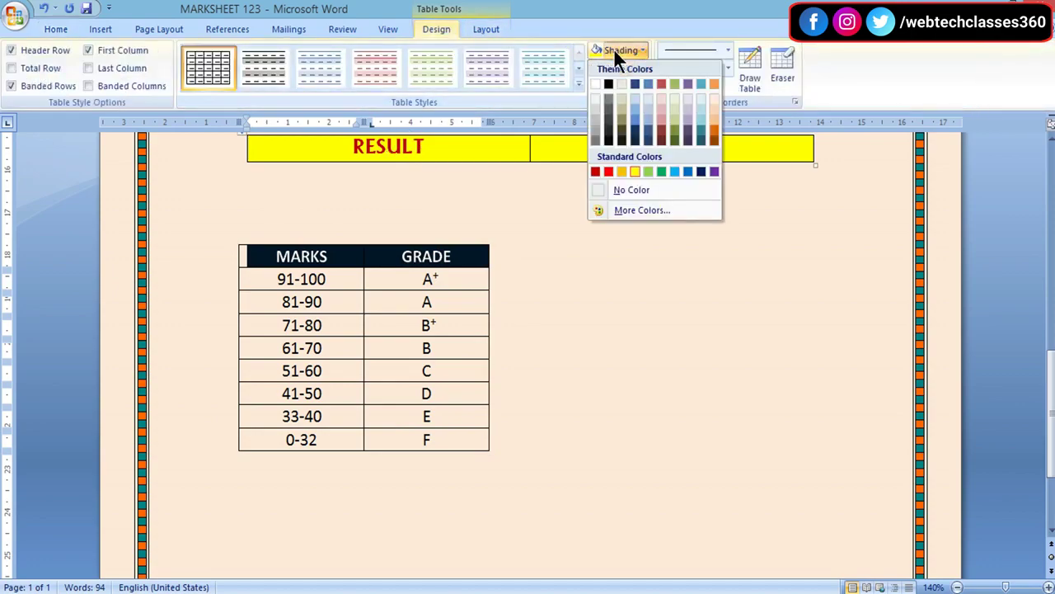
pyautogui.click(635, 171)
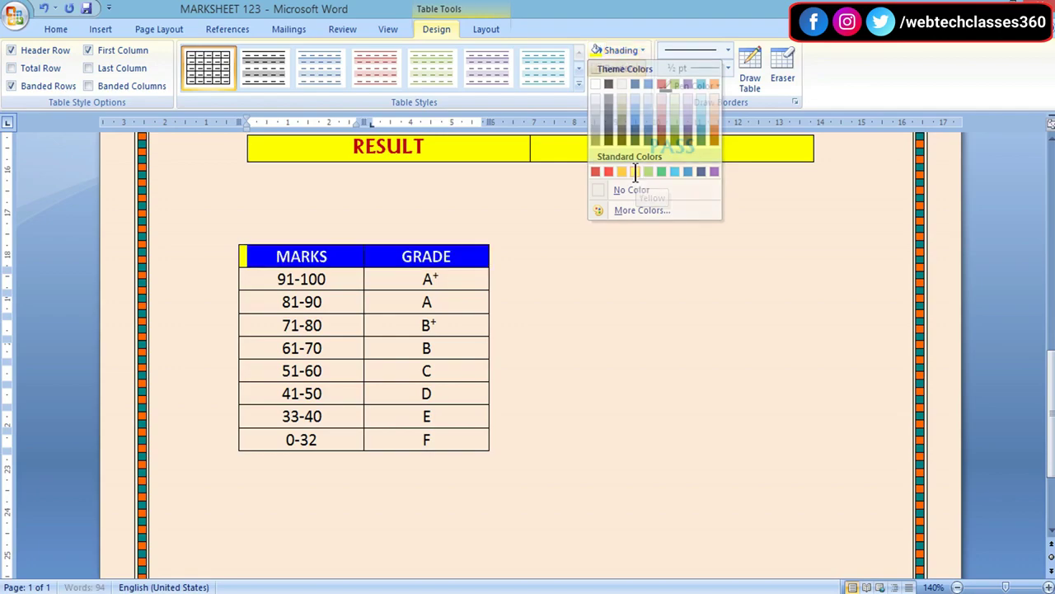
# Color the MARKS and GRADE heading text with the standard Red
pyautogui.click(435, 260)
pyautogui.moveTo(455, 256); pyautogui.dragTo(245, 257)
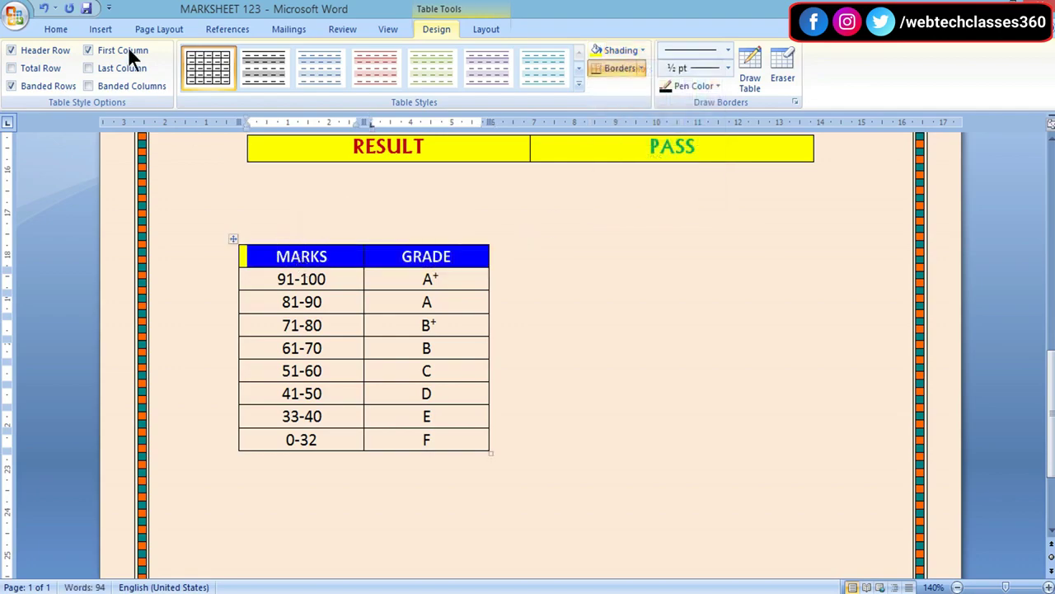
pyautogui.click(56, 30)
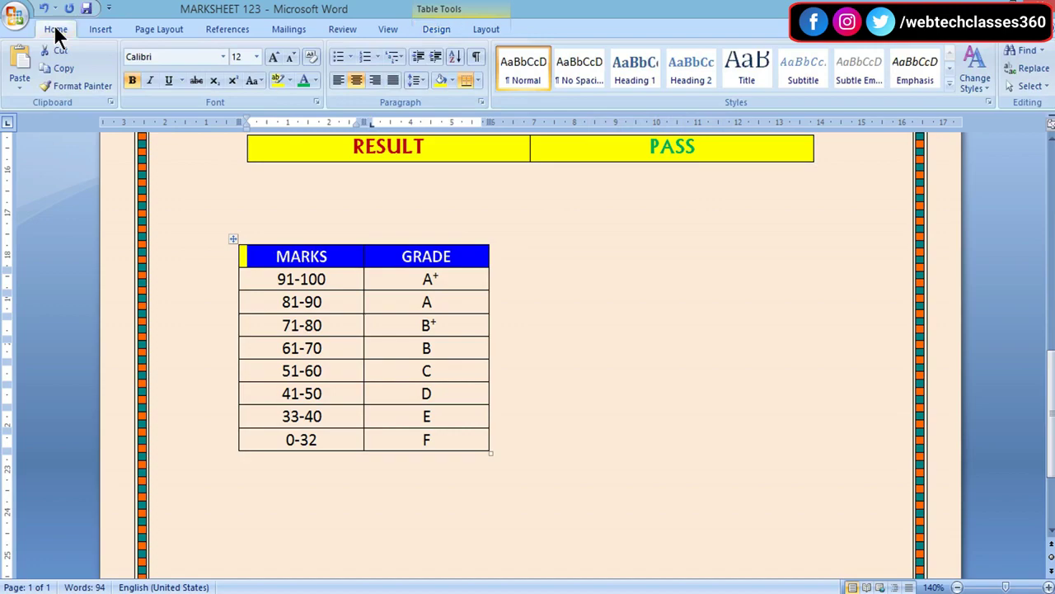
pyautogui.click(313, 80)
pyautogui.click(313, 220)
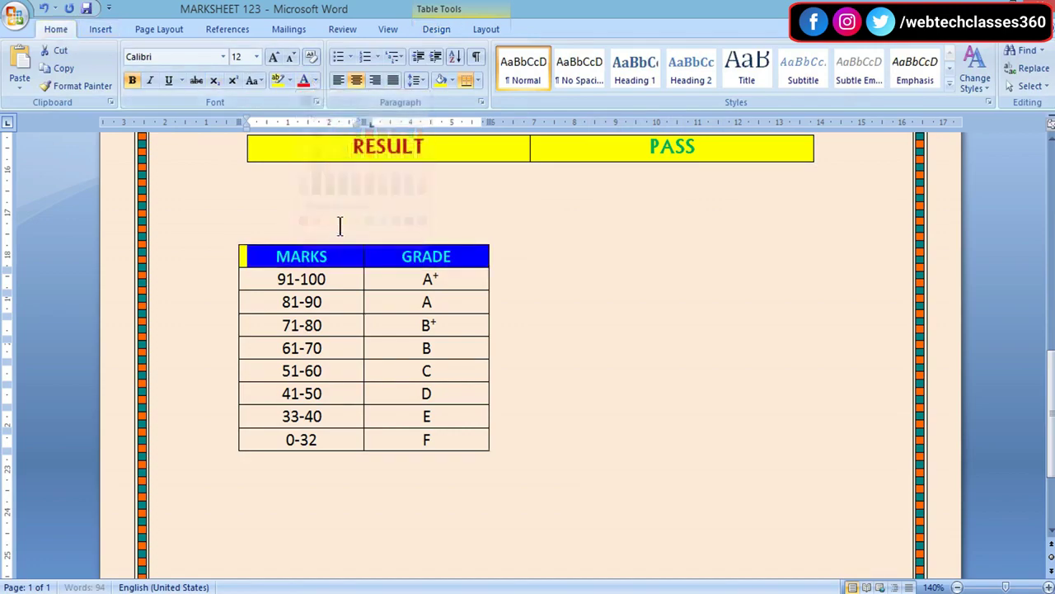
pyautogui.click(565, 271)
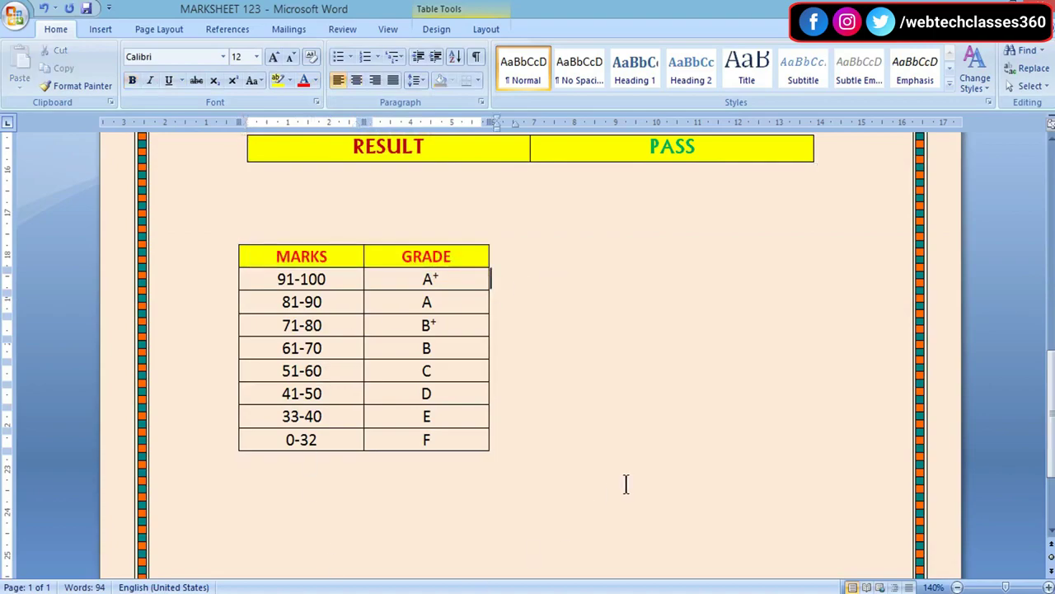
# Insert a new table with 2 columns and 4 rows from the empty space beside the grade table
pyautogui.scroll(-1, 619, 371)
pyautogui.click(612, 219)
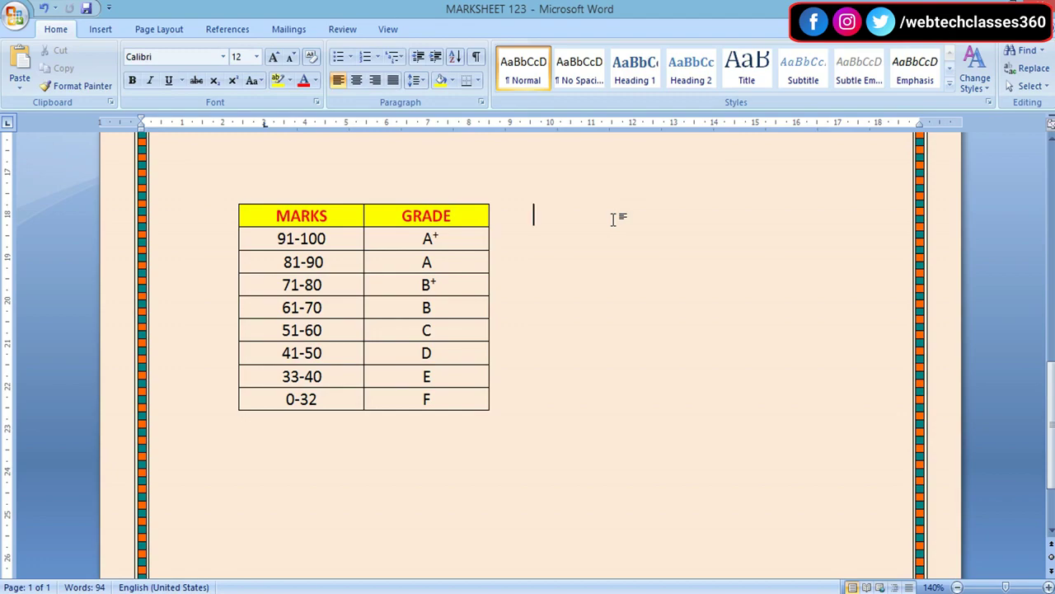
pyautogui.hotkey('ctrl', 'z')
pyautogui.click(103, 27)
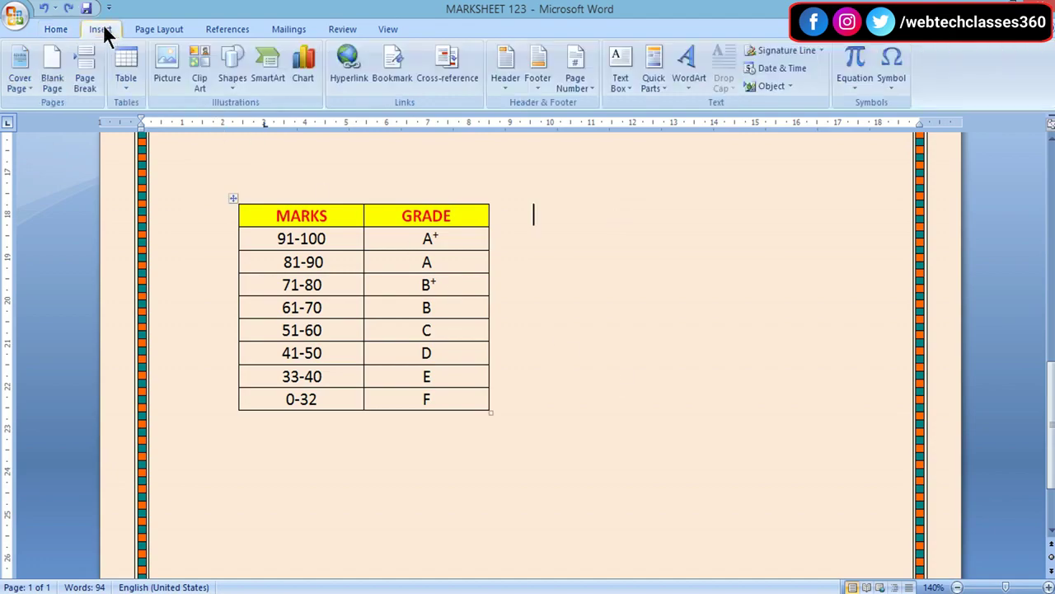
pyautogui.click(126, 68)
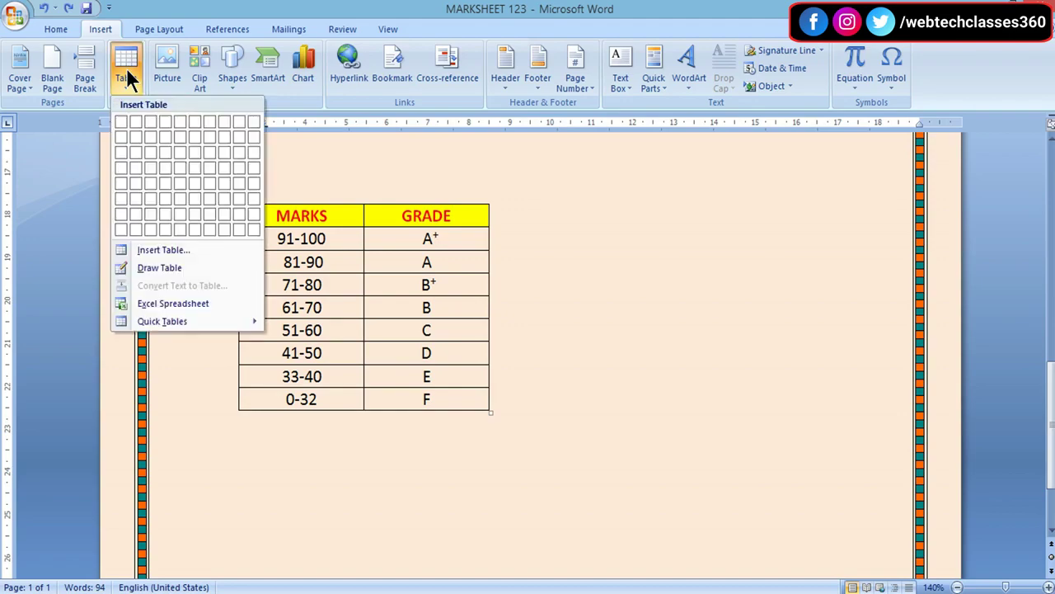
pyautogui.click(165, 249)
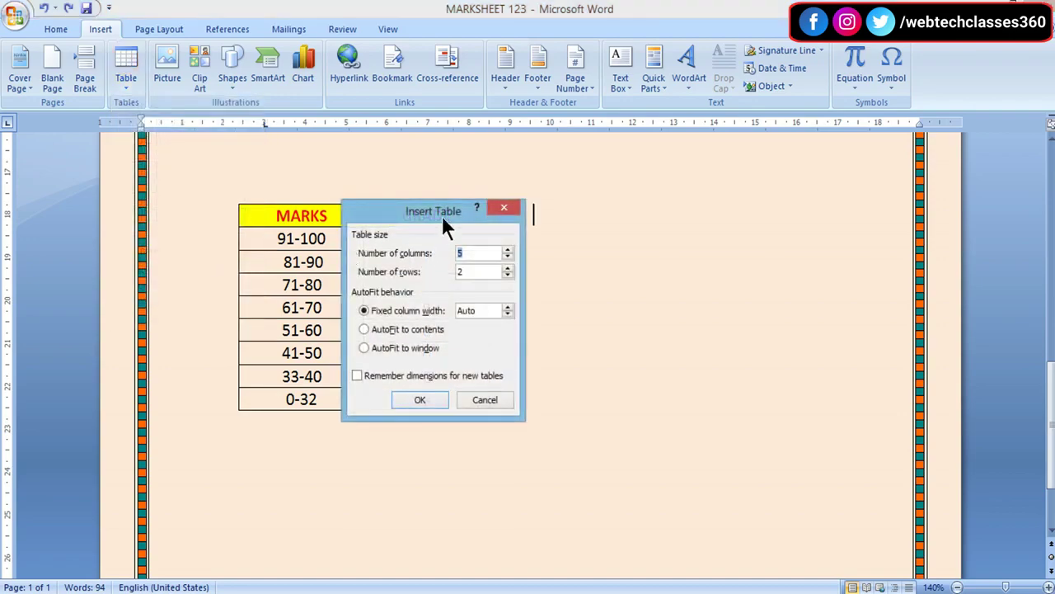
pyautogui.moveTo(441, 213); pyautogui.dragTo(516, 228)
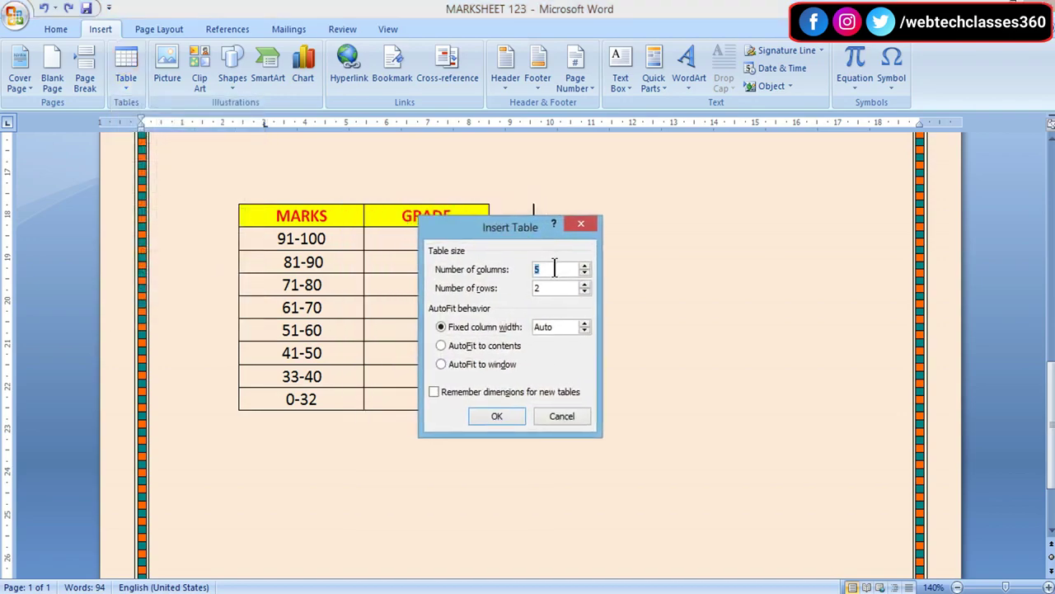
pyautogui.press('BackSpace')
pyautogui.write('2')
pyautogui.click(536, 288)
pyautogui.press('BackSpace')
pyautogui.write('4')
pyautogui.click(496, 416)
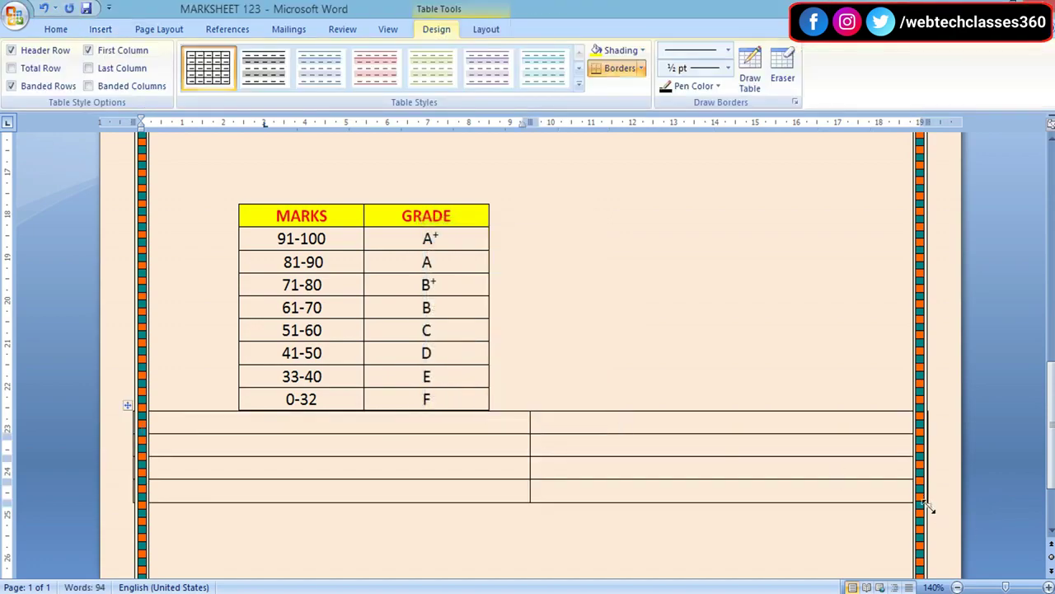
# Narrow the four-row table to about 8.2 cm beside the grade table and merge the two cells of its first row
pyautogui.moveTo(925, 506); pyautogui.dragTo(483, 494)
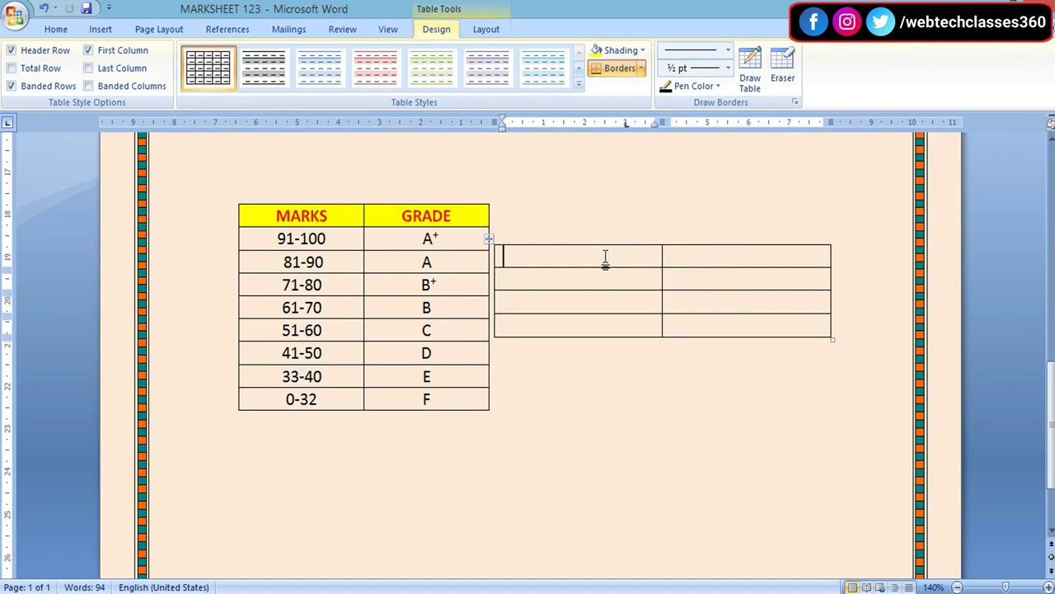
pyautogui.moveTo(605, 258); pyautogui.dragTo(690, 255)
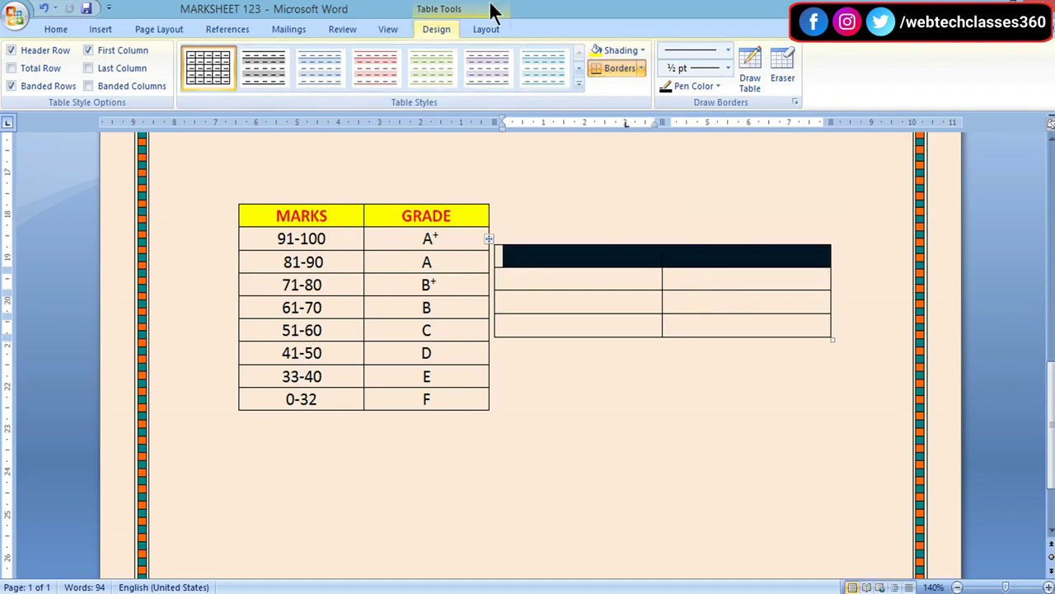
pyautogui.click(484, 29)
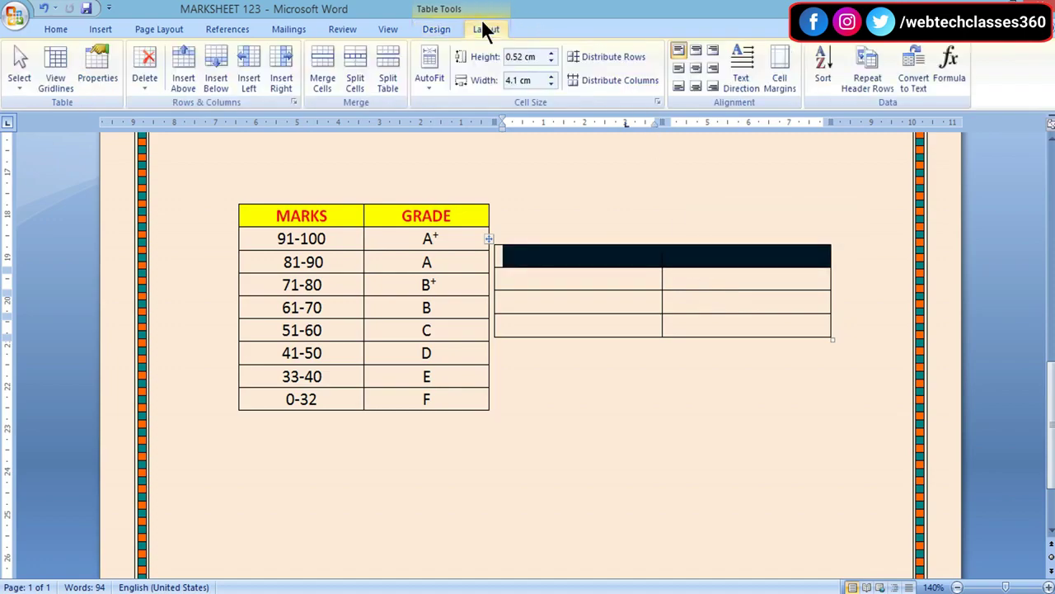
pyautogui.click(316, 89)
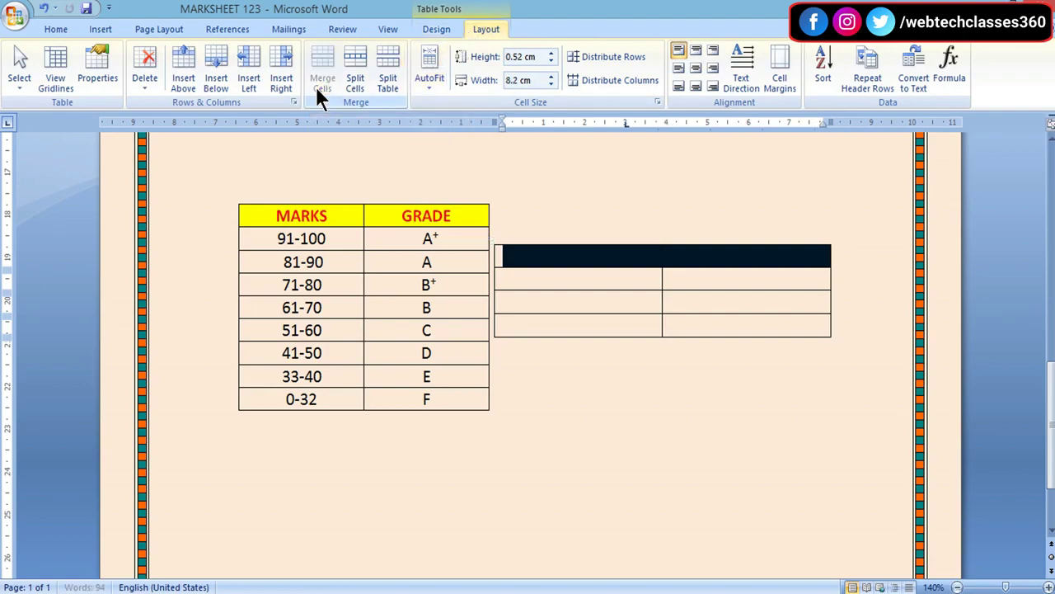
pyautogui.click(534, 280)
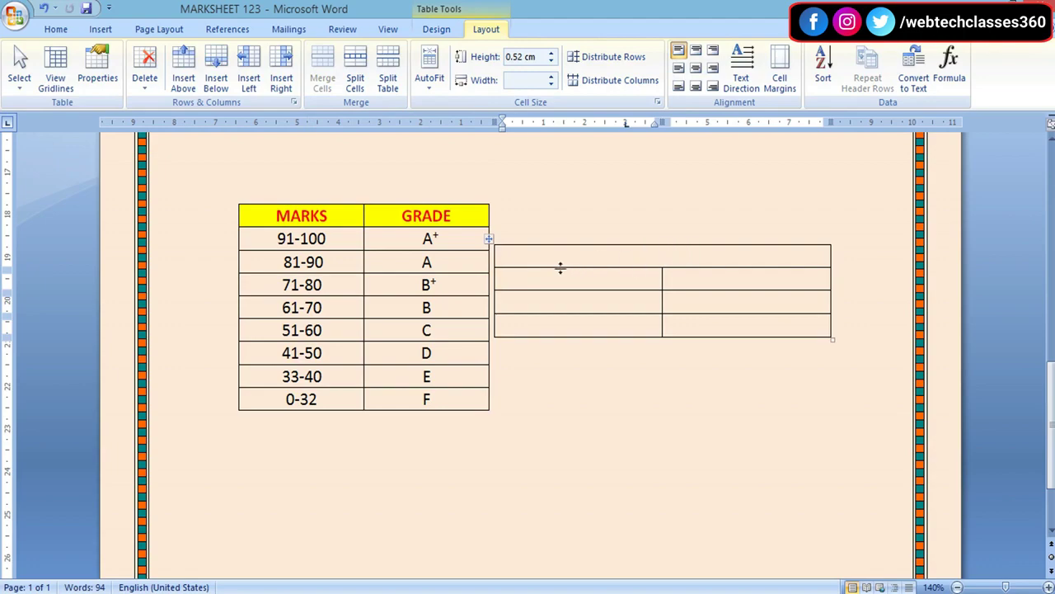
# Enter the heading ATTENDENCE in the merged first row, centred and bold
pyautogui.click(631, 254)
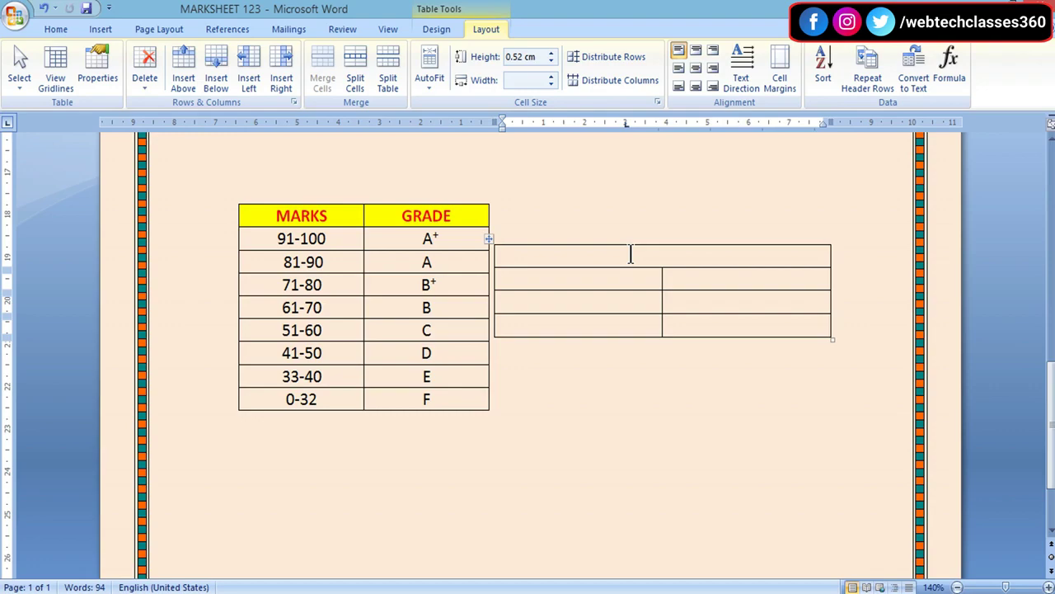
pyautogui.write('ATTENDENCE')
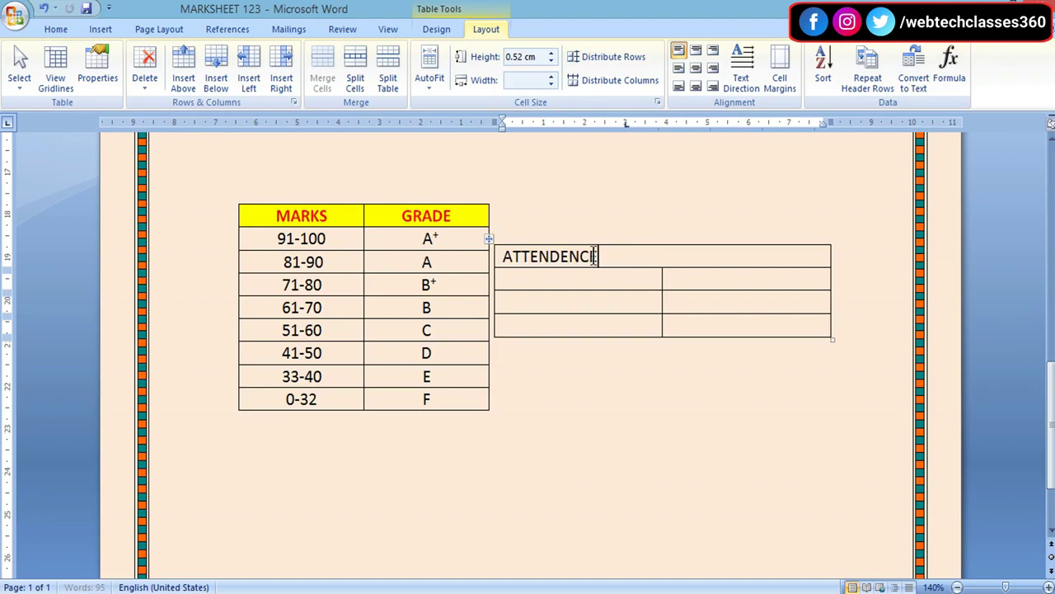
pyautogui.moveTo(597, 256); pyautogui.dragTo(499, 257)
pyautogui.hotkey('ctrl', 'e')
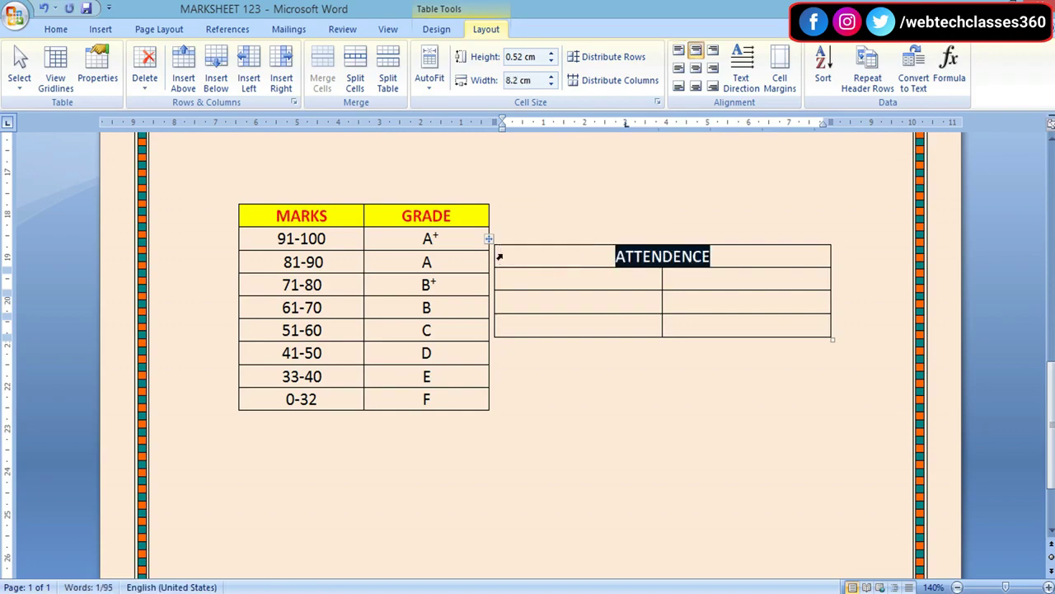
pyautogui.click(563, 256)
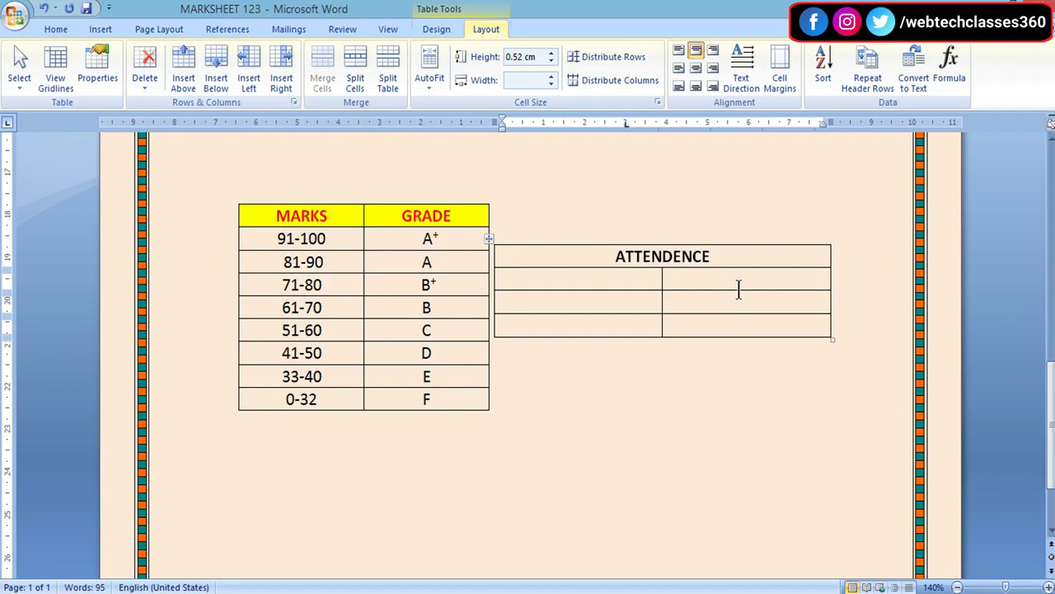
# Enter the row labels TOTAL DAYS, NO. OF DAYS PRESENT and NO. OF DAYS ABSENT in the attendance table's first column
pyautogui.click(600, 279)
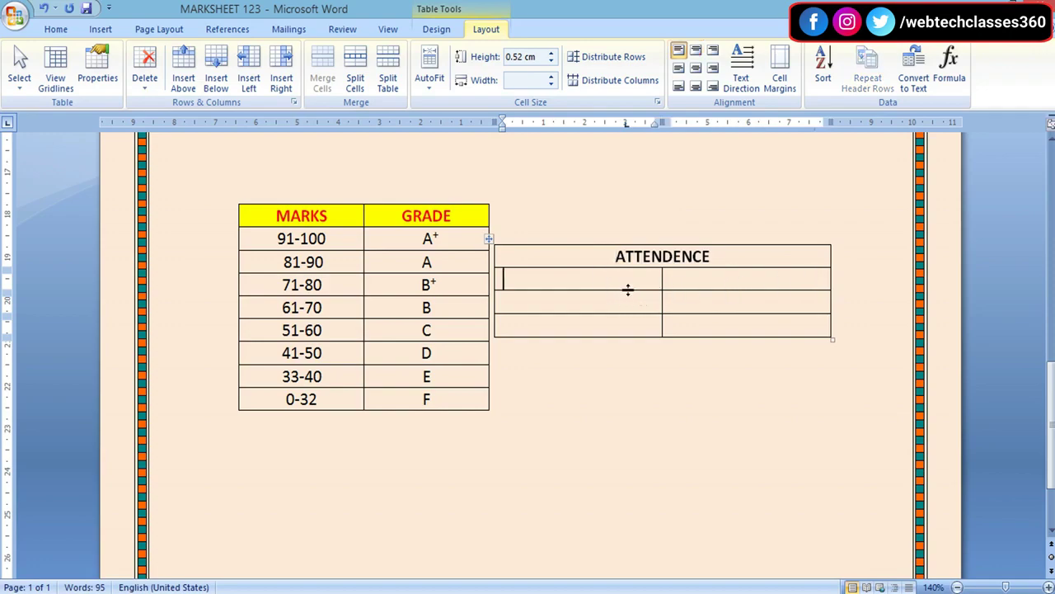
pyautogui.write('TOTA')
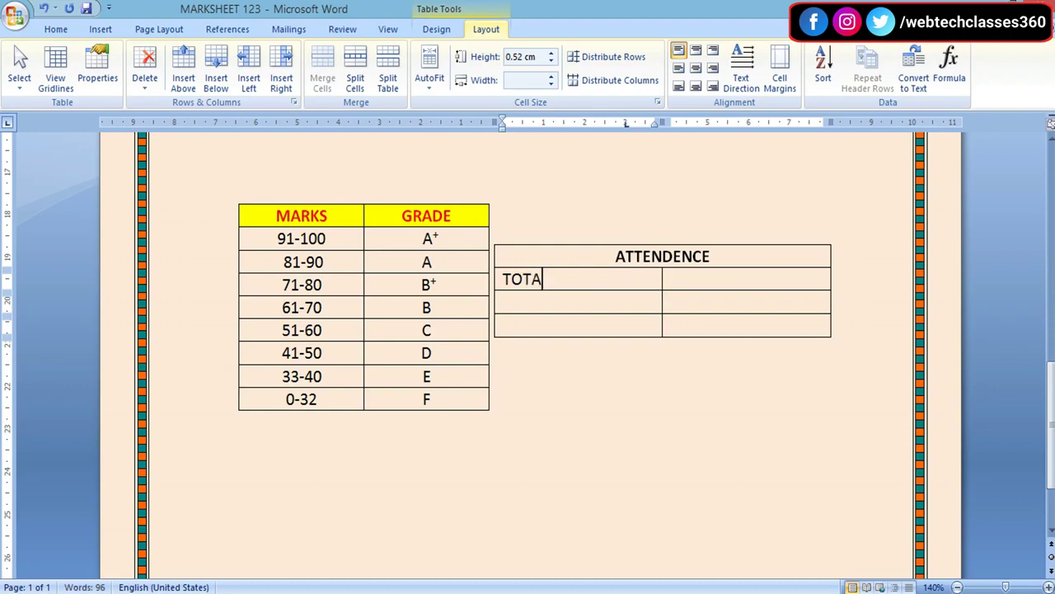
pyautogui.write('L DAYS')
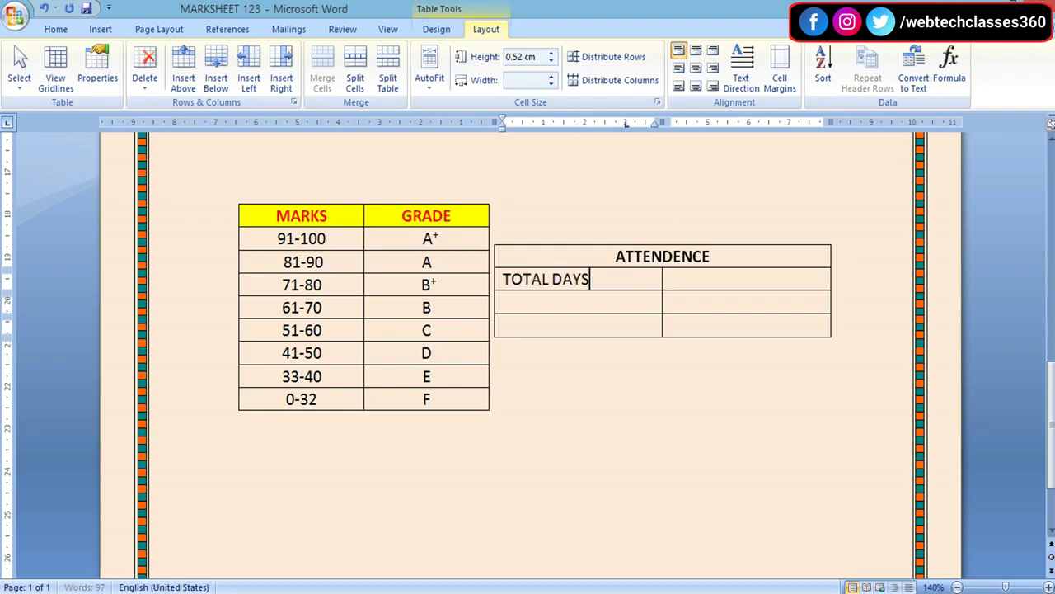
pyautogui.click(576, 305)
pyautogui.write('NO. OF DAYS')
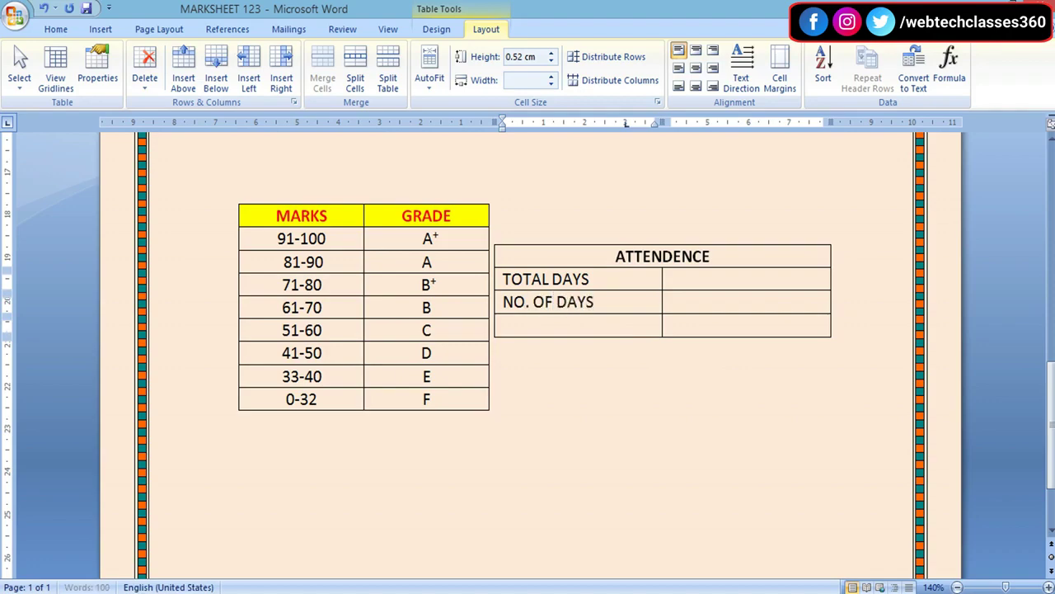
pyautogui.write(' PRESENT')
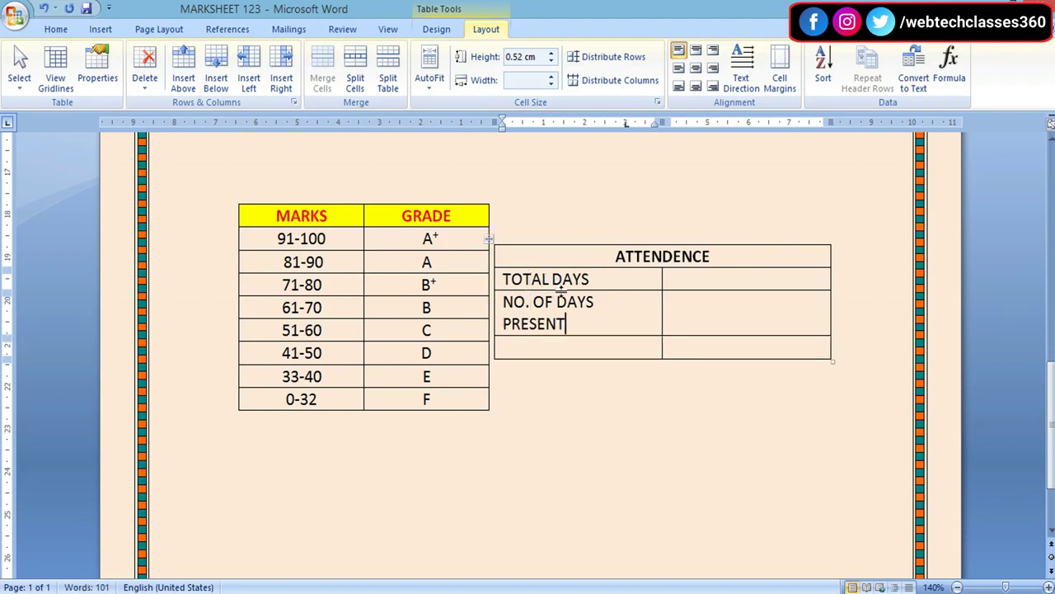
pyautogui.click(554, 325)
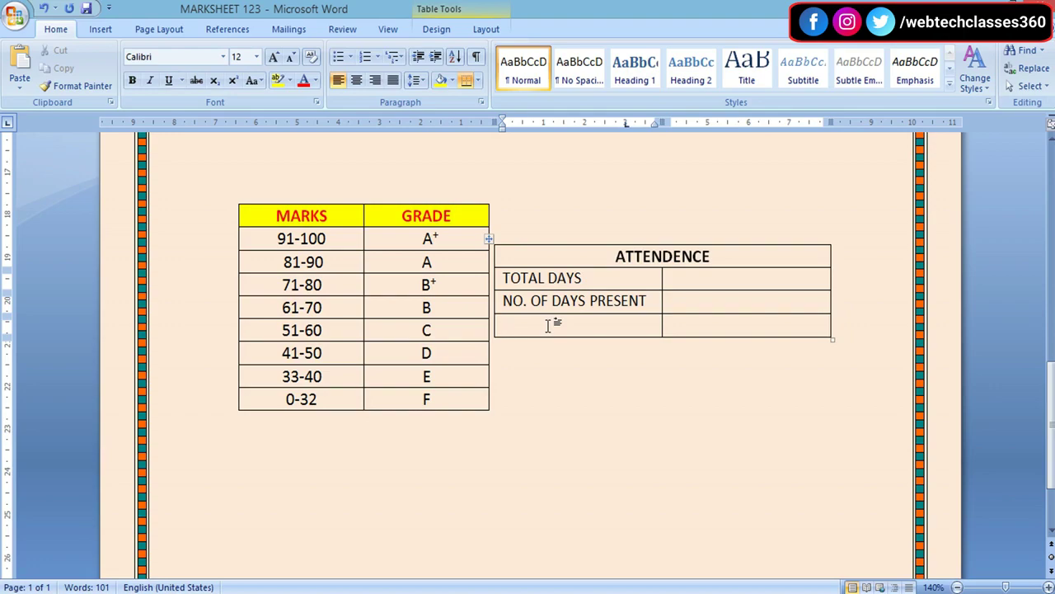
pyautogui.write('NO. OF DAYS')
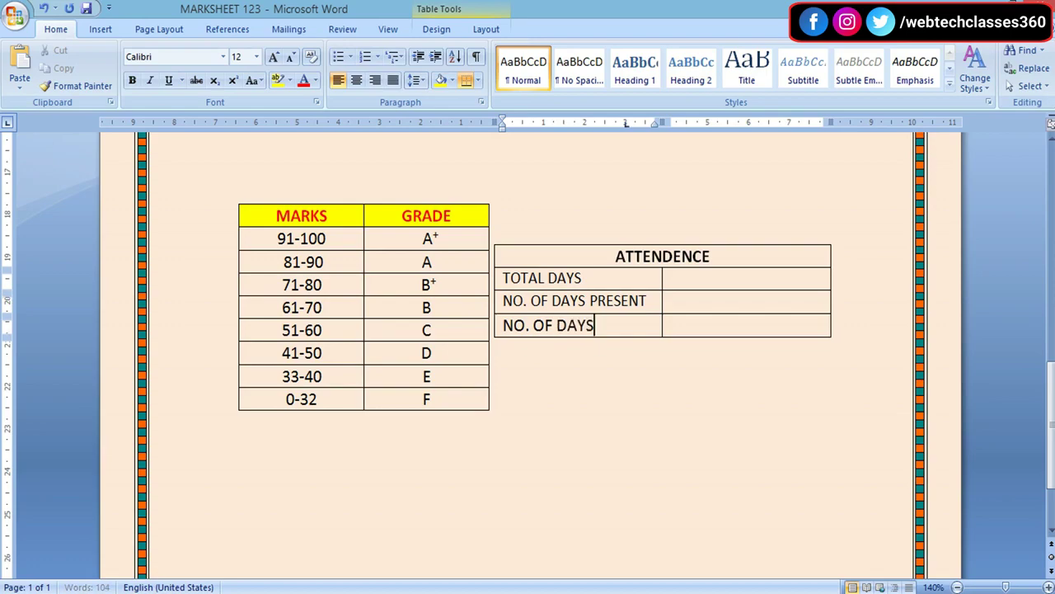
pyautogui.write(' ABSENT')
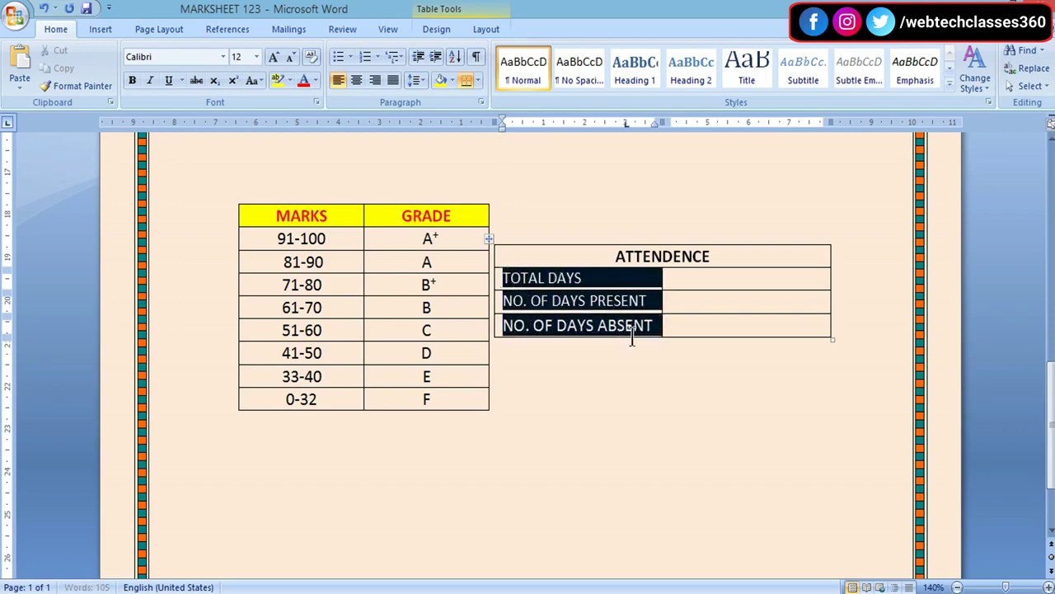
# Format the three attendance row labels as 11 pt bold text in the standard Dark Blue
pyautogui.click(293, 59)
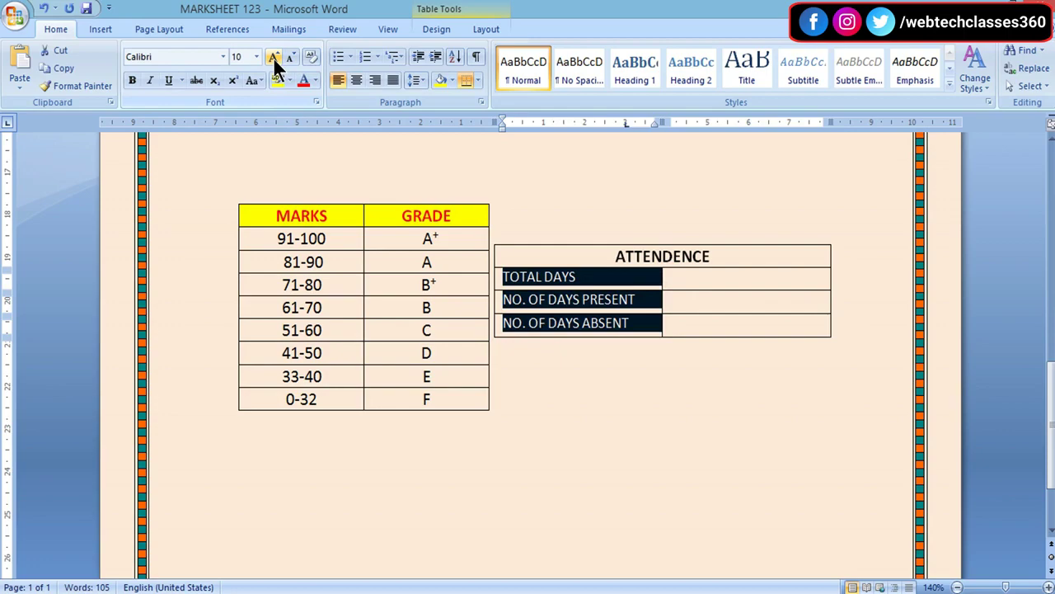
pyautogui.click(273, 59)
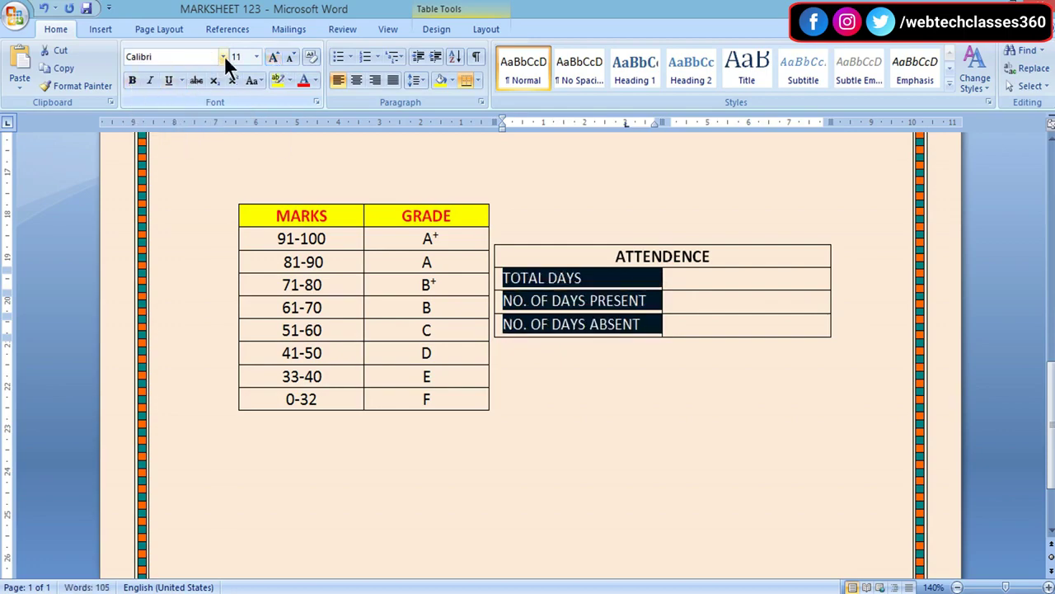
pyautogui.click(314, 77)
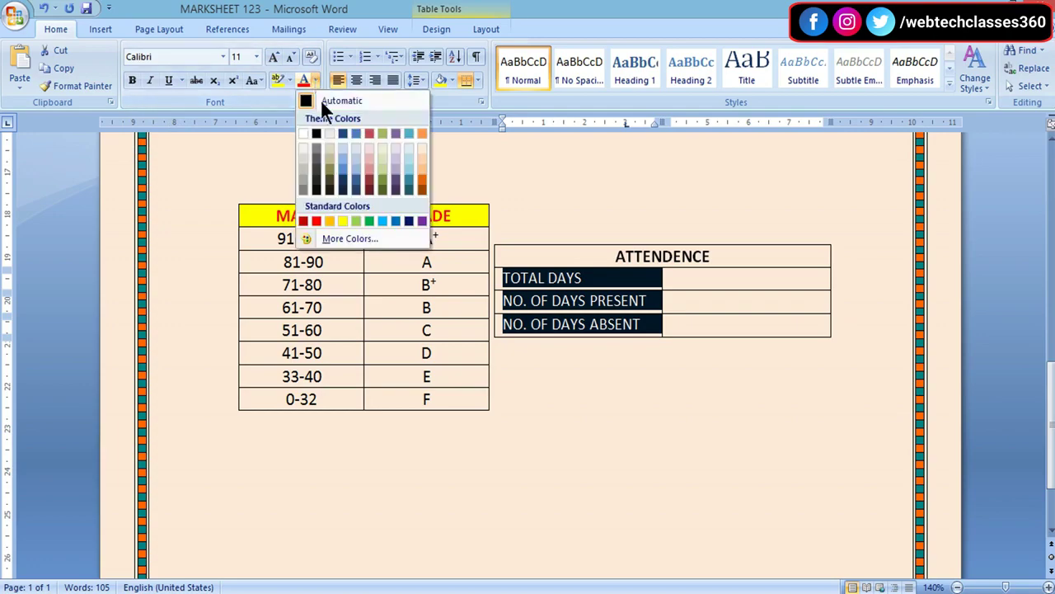
pyautogui.click(409, 221)
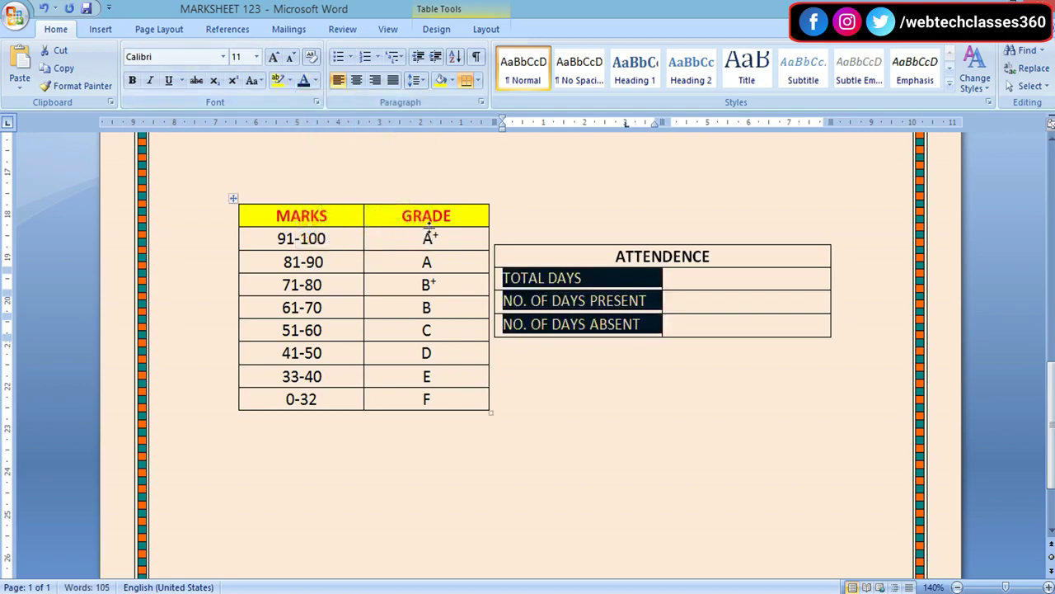
pyautogui.click(132, 79)
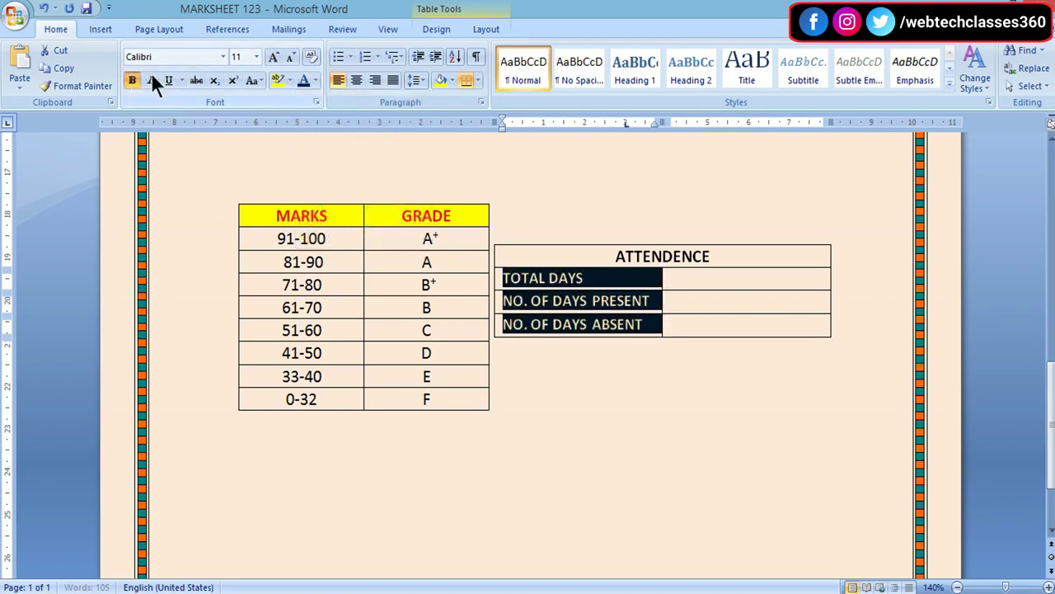
# Enter 300 total days, 250 days present and 50 days absent in the attendance table's second column
pyautogui.click(697, 282)
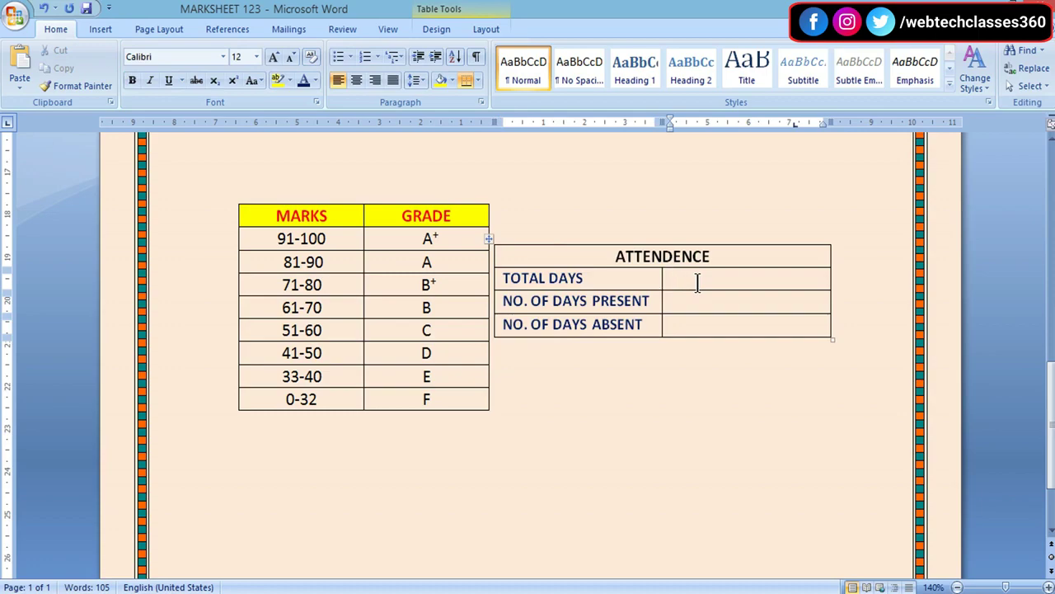
pyautogui.write('300')
pyautogui.click(691, 305)
pyautogui.write('250')
pyautogui.click(681, 324)
pyautogui.write('50')
# Center the three attendance figures in their cells and make them bold
pyautogui.moveTo(672, 279); pyautogui.dragTo(721, 332)
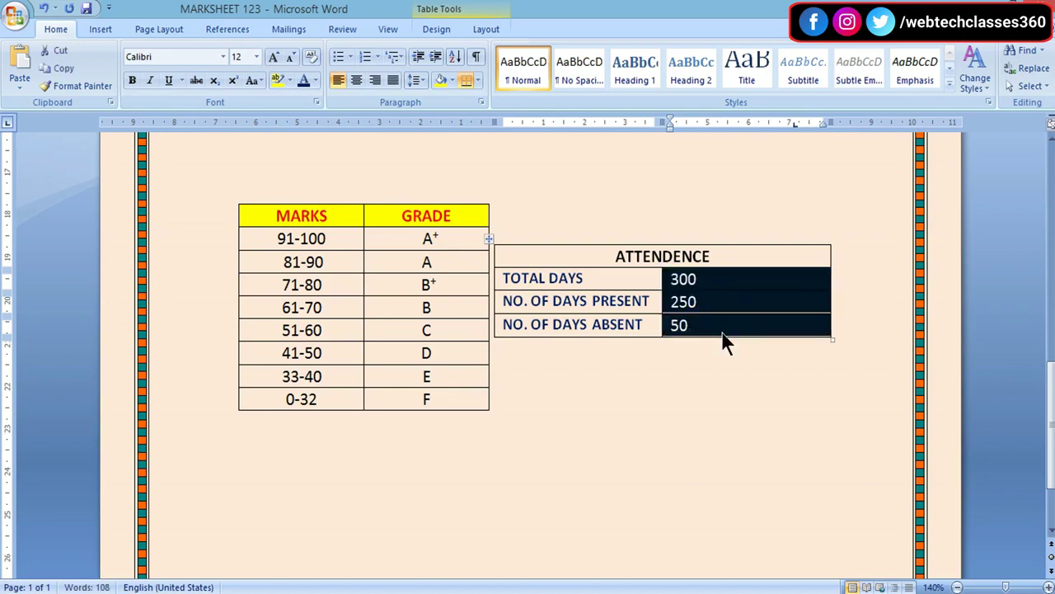
pyautogui.hotkey('ctrl', 'e')
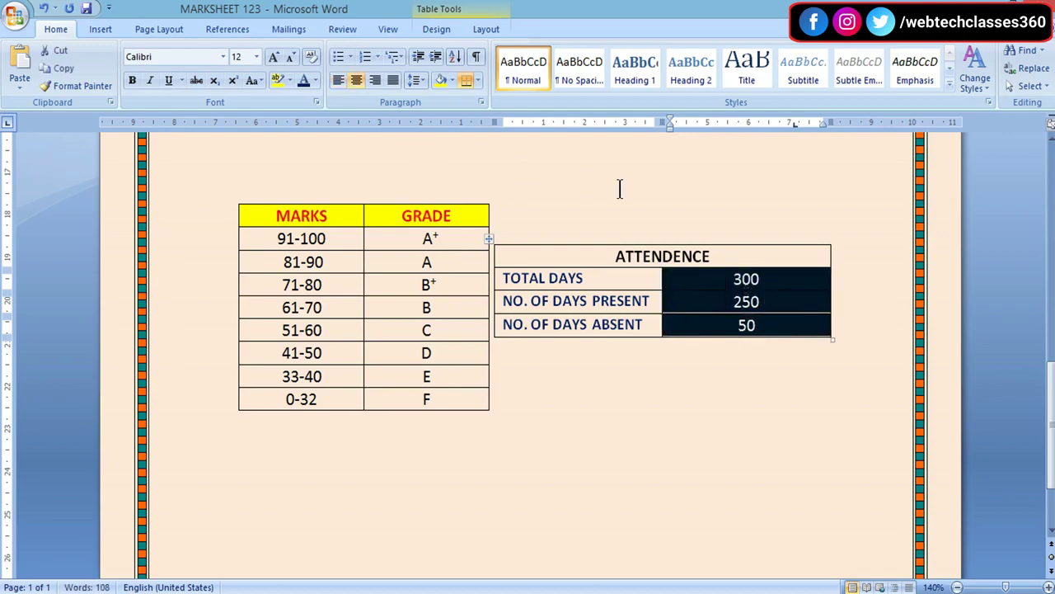
pyautogui.hotkey('ctrl', 'b')
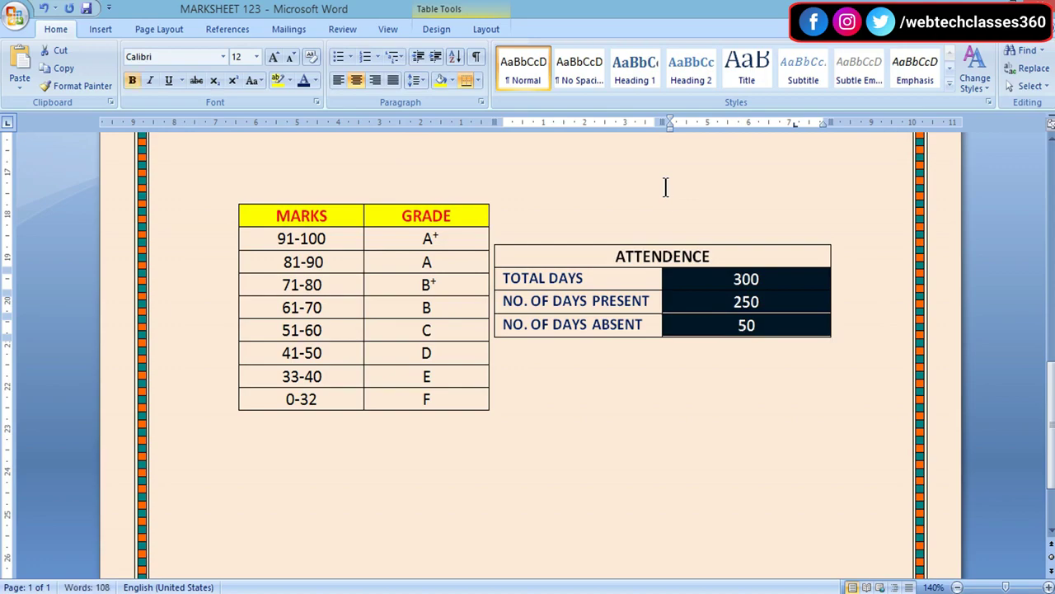
pyautogui.click(793, 231)
# Color the three attendance figures with the standard Dark Red
pyautogui.click(724, 275)
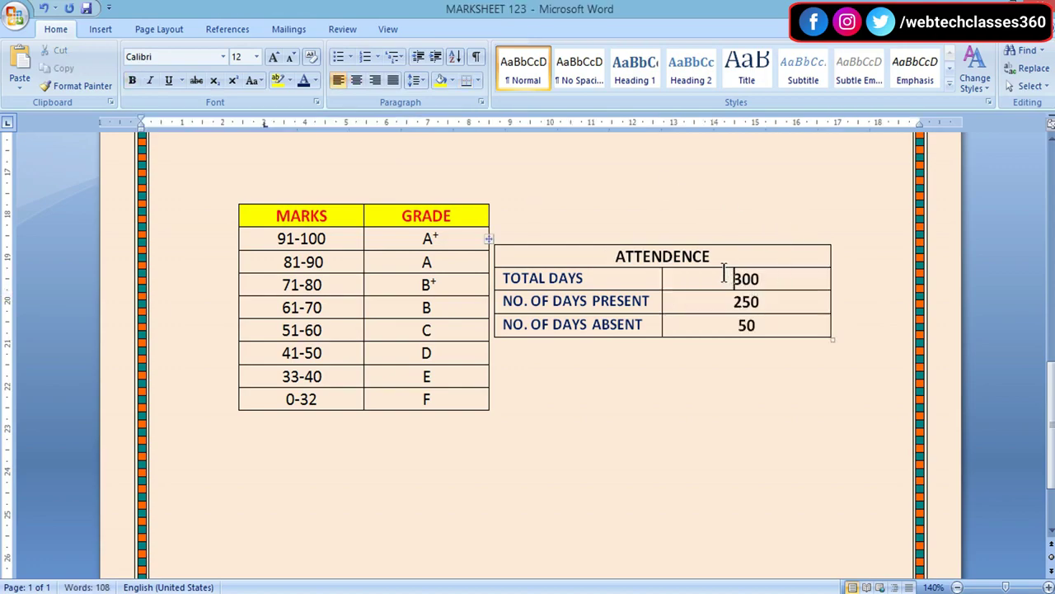
pyautogui.moveTo(724, 274); pyautogui.dragTo(761, 325)
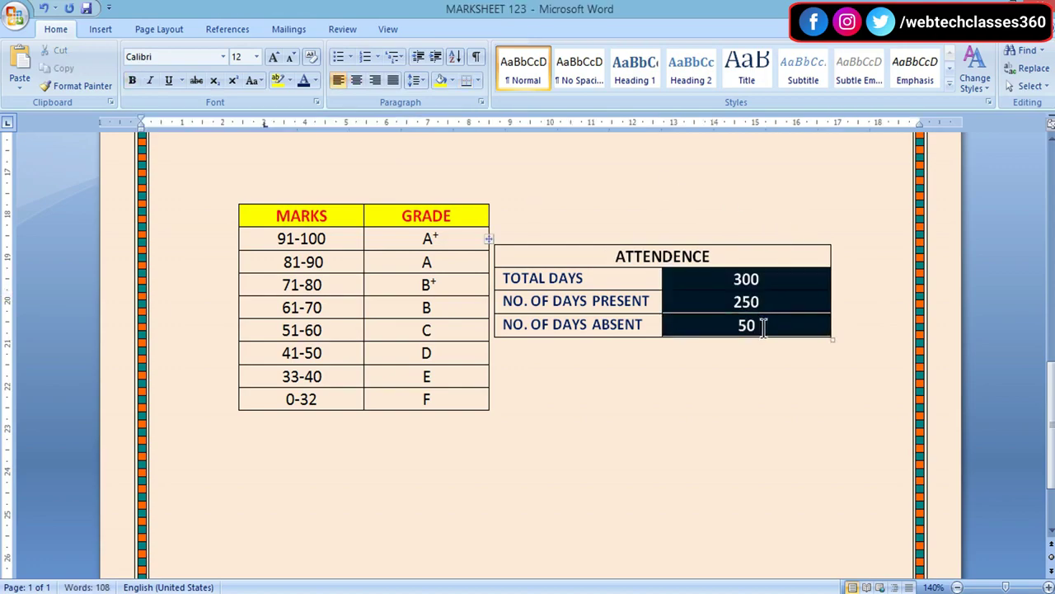
pyautogui.click(315, 79)
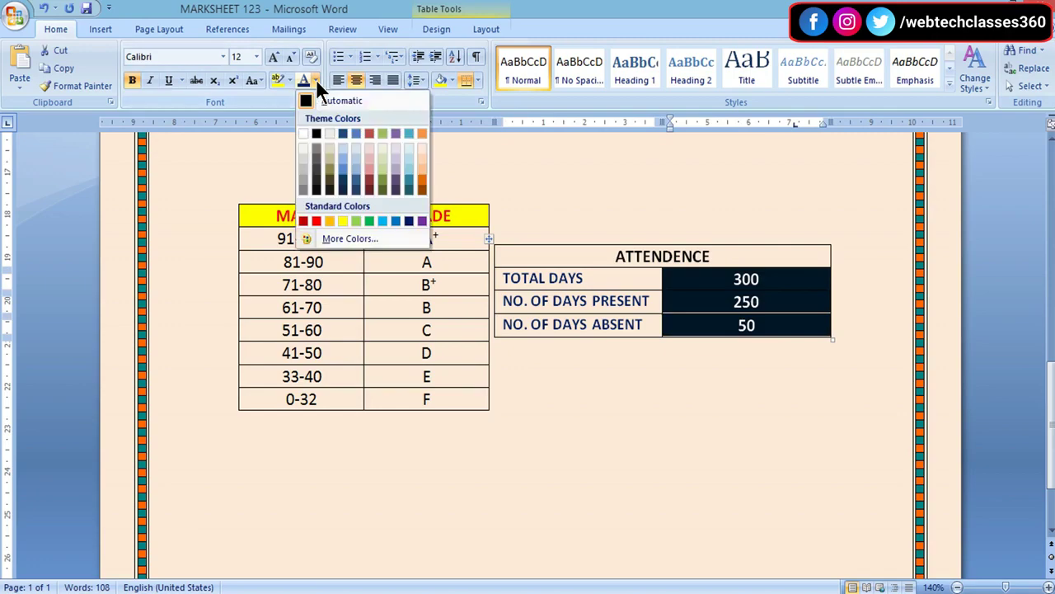
pyautogui.click(303, 220)
# Shade the ATTENDENCE heading cell with the standard Yellow
pyautogui.click(622, 257)
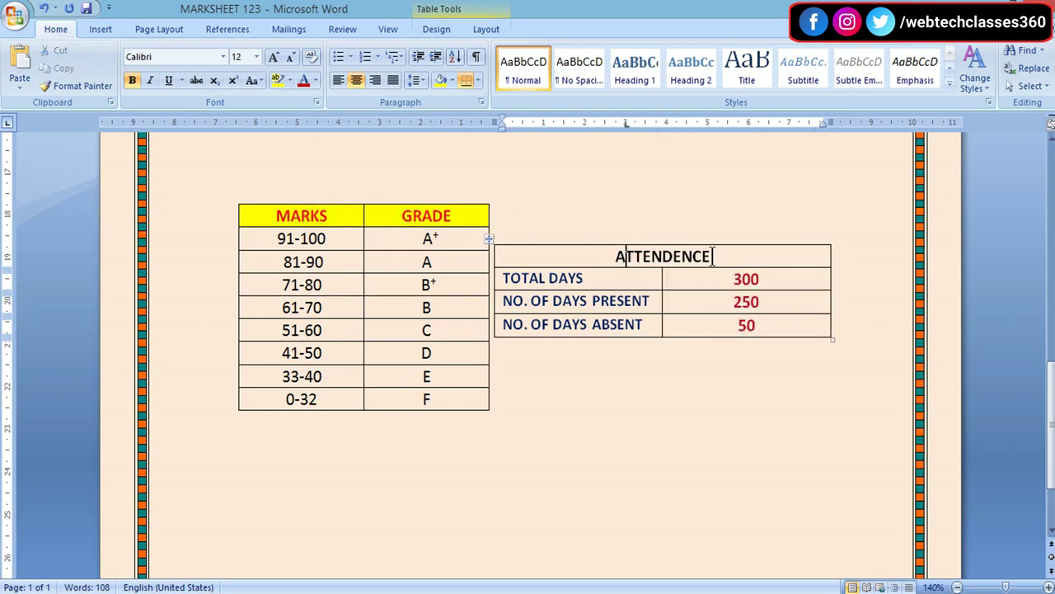
pyautogui.moveTo(713, 256); pyautogui.dragTo(604, 253)
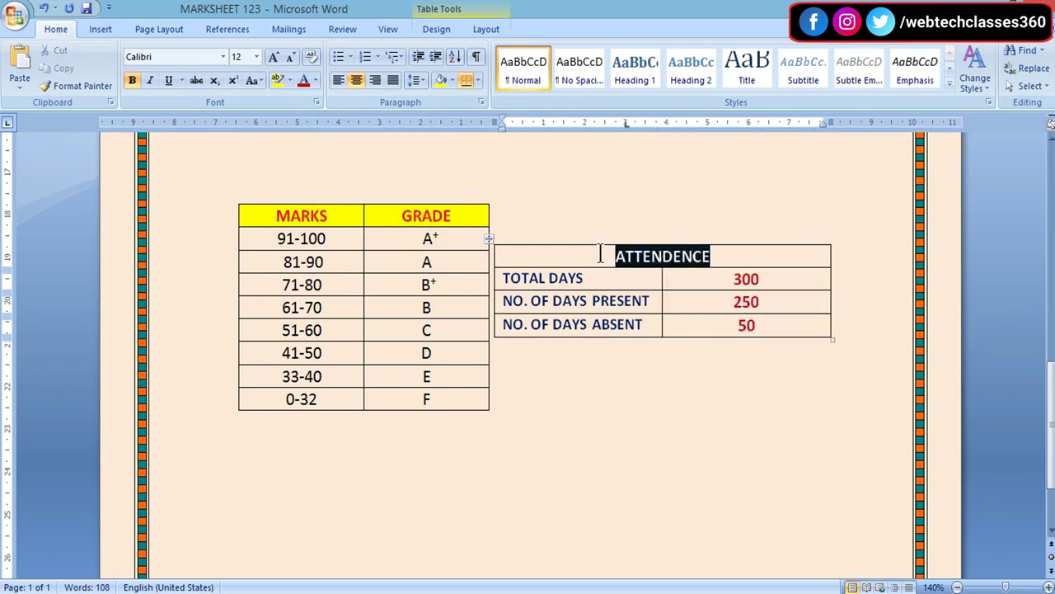
pyautogui.click(448, 28)
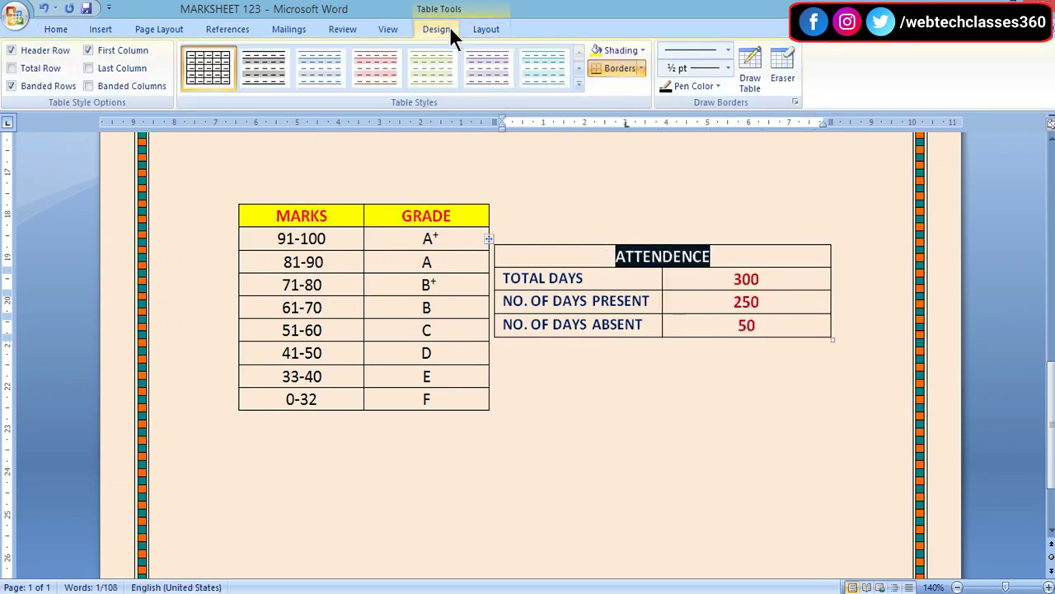
pyautogui.click(622, 51)
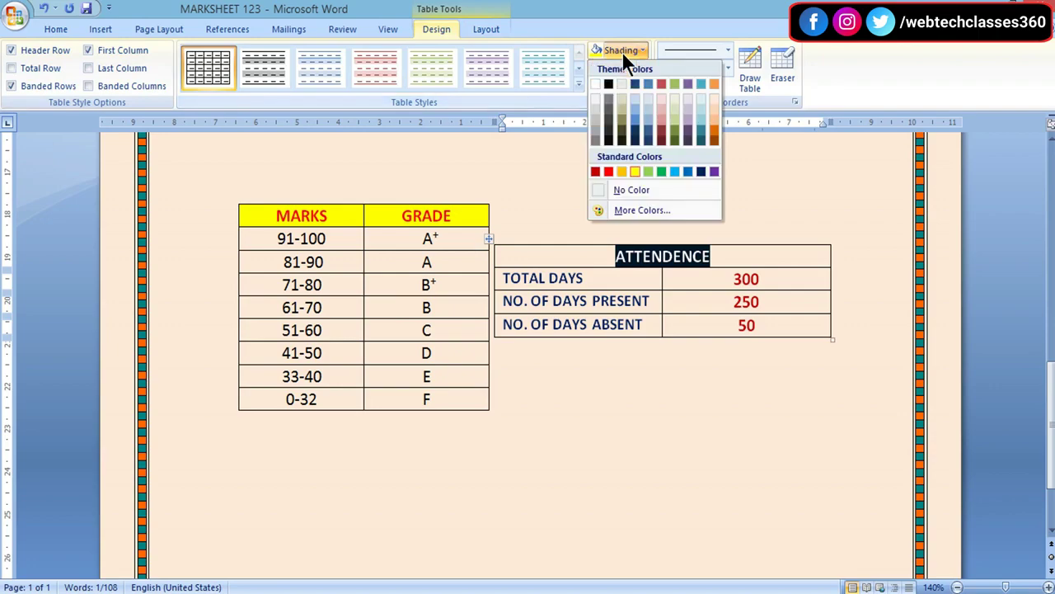
pyautogui.click(633, 168)
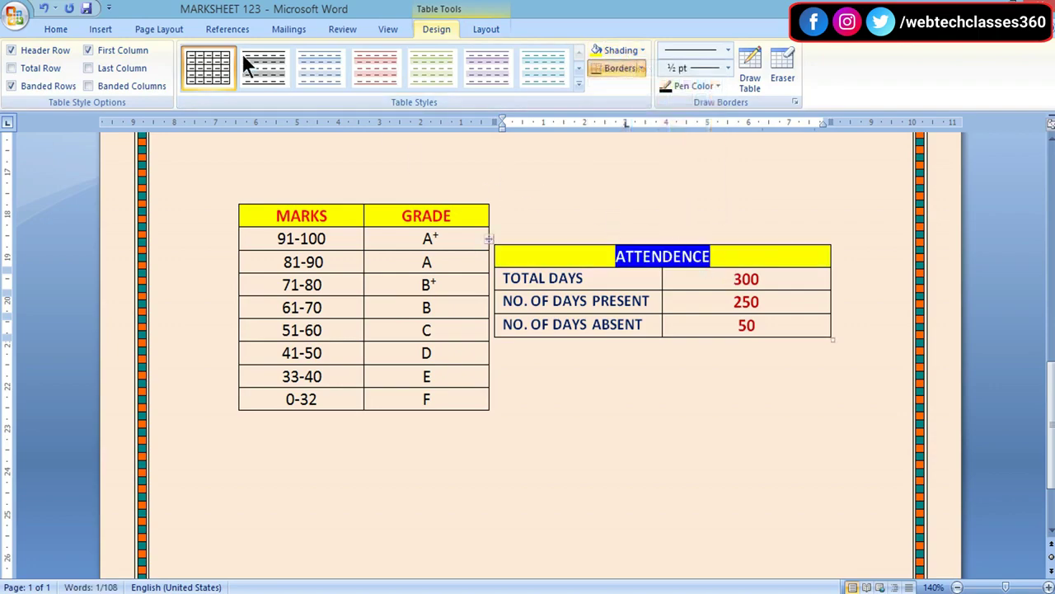
# Color the ATTENDENCE heading text with the standard Red
pyautogui.click(56, 30)
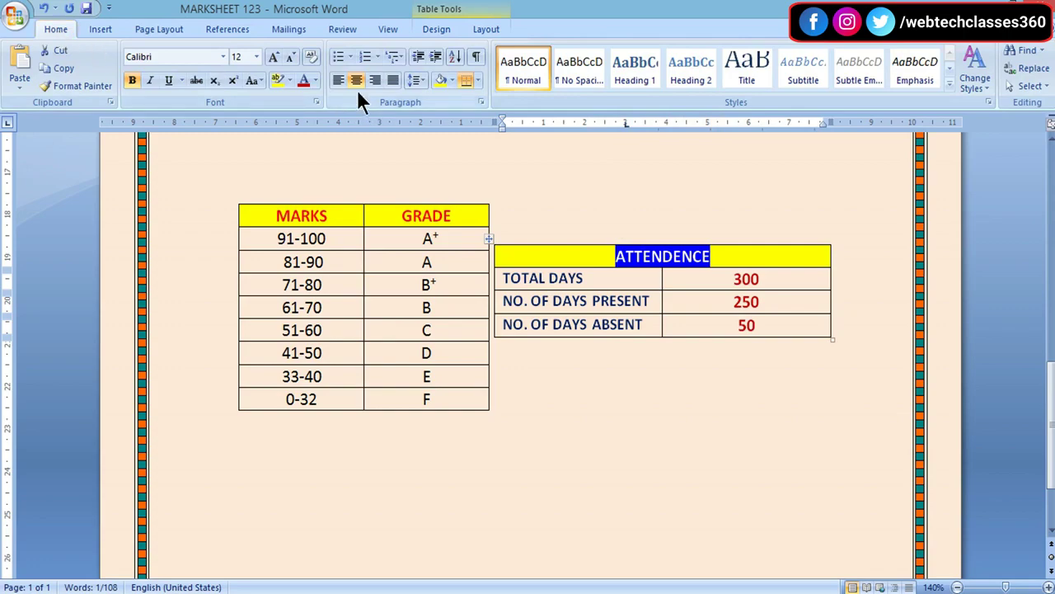
pyautogui.click(302, 82)
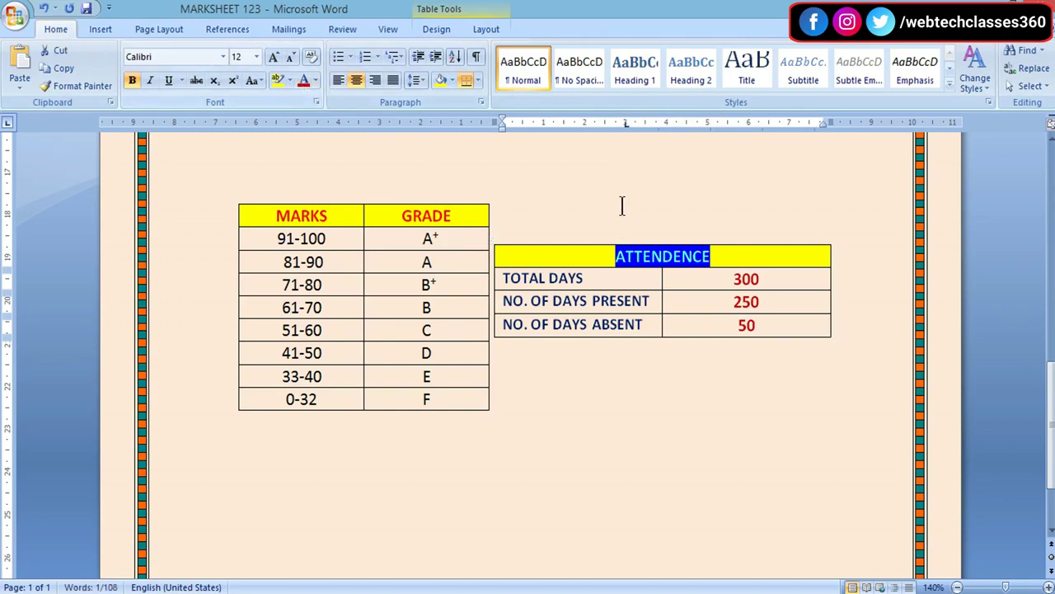
pyautogui.click(314, 83)
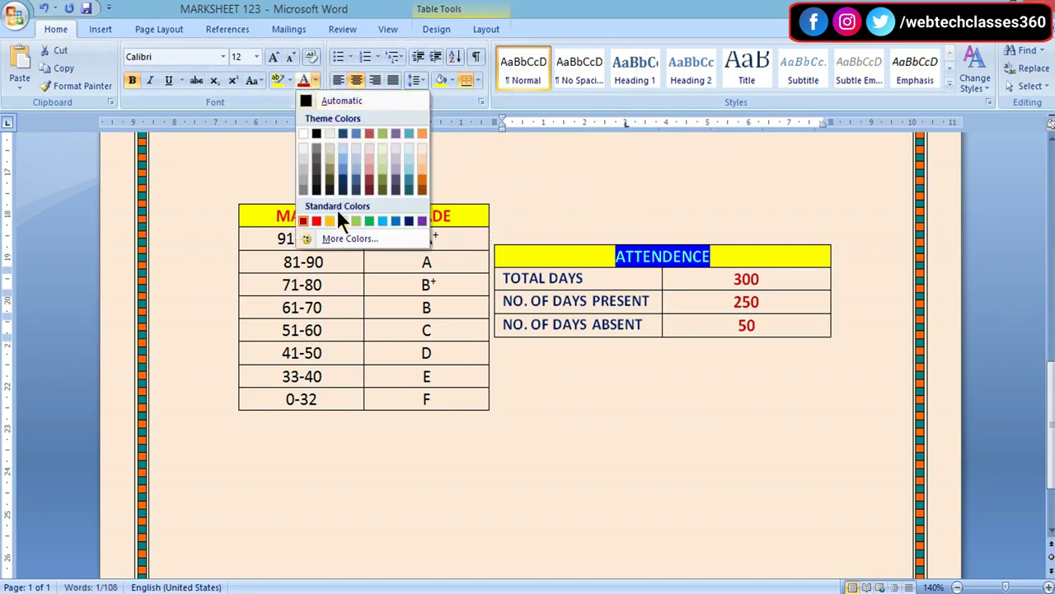
pyautogui.click(316, 221)
pyautogui.click(660, 209)
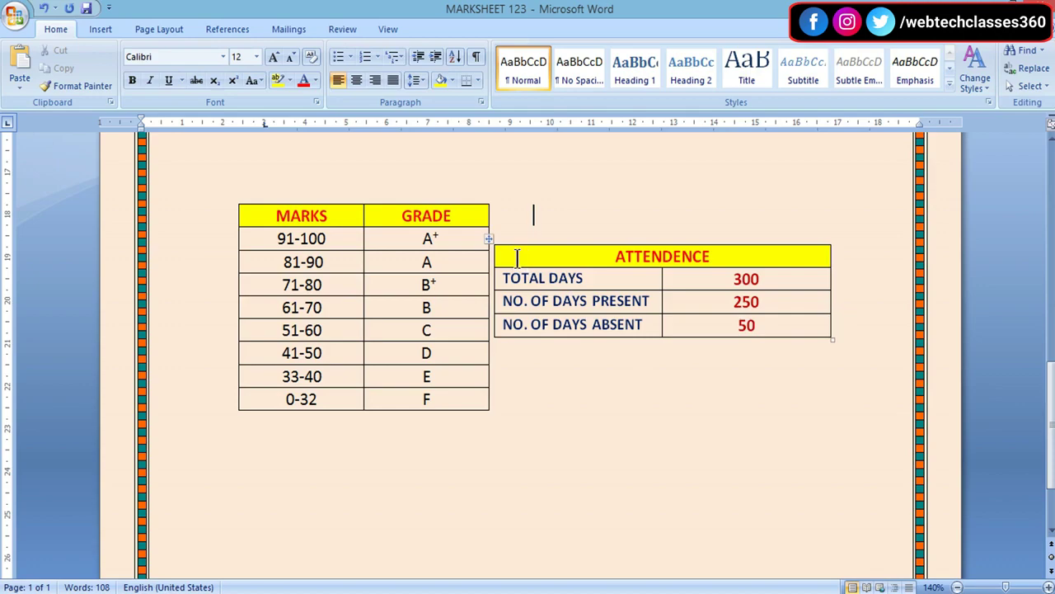
# Move the attendance table up and slightly away from the grade table, so their tops roughly line up
pyautogui.moveTo(491, 240); pyautogui.dragTo(493, 206)
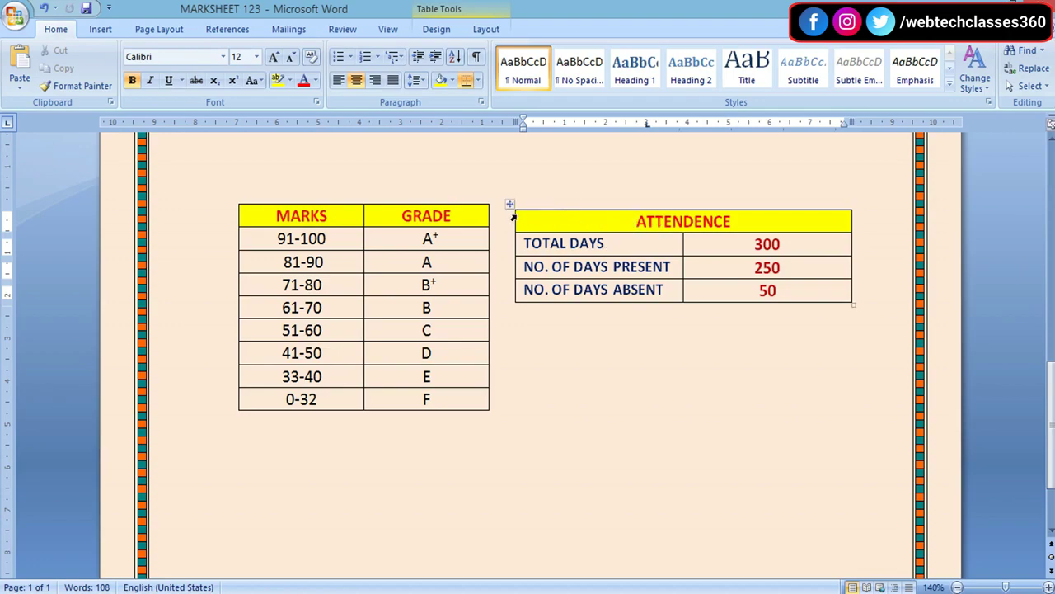
pyautogui.doubleClick(697, 388)
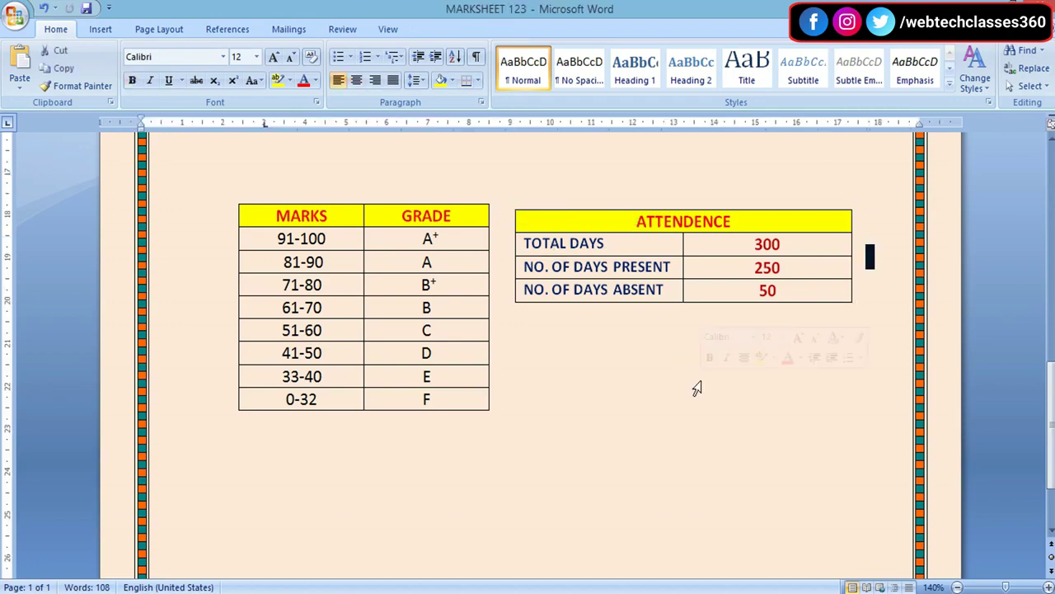
pyautogui.click(595, 437)
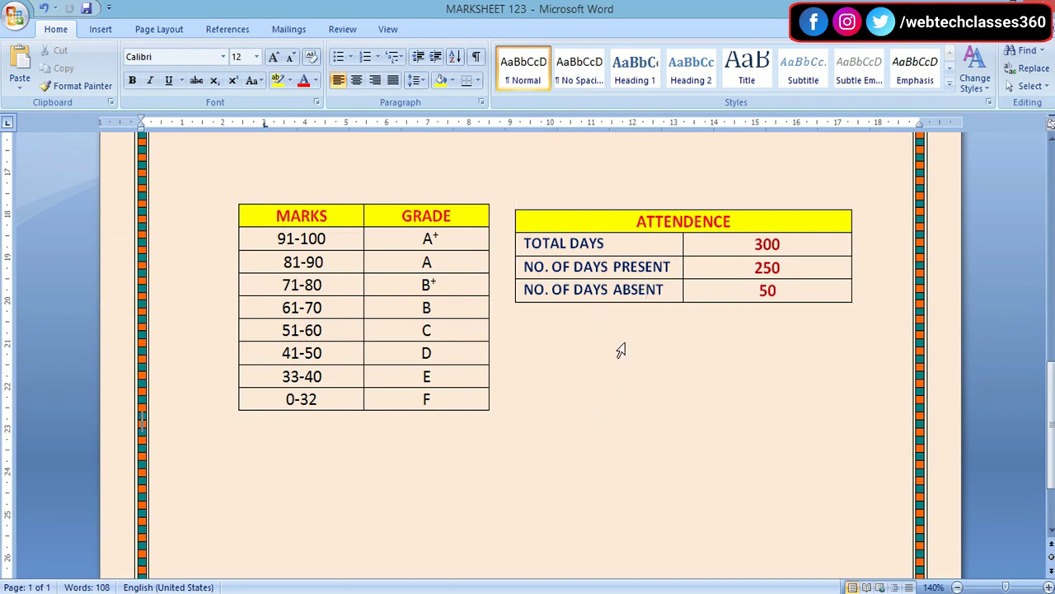
# Insert a table with 2 columns and 4 rows below the grade and attendance tables
pyautogui.click(541, 344)
pyautogui.click(538, 348)
pyautogui.click(105, 28)
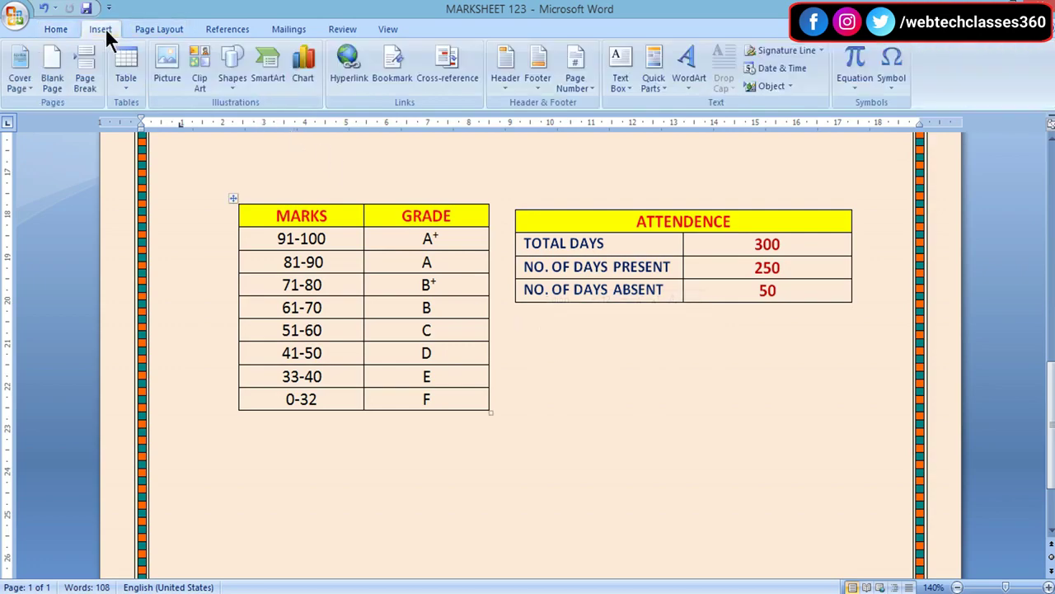
pyautogui.click(119, 85)
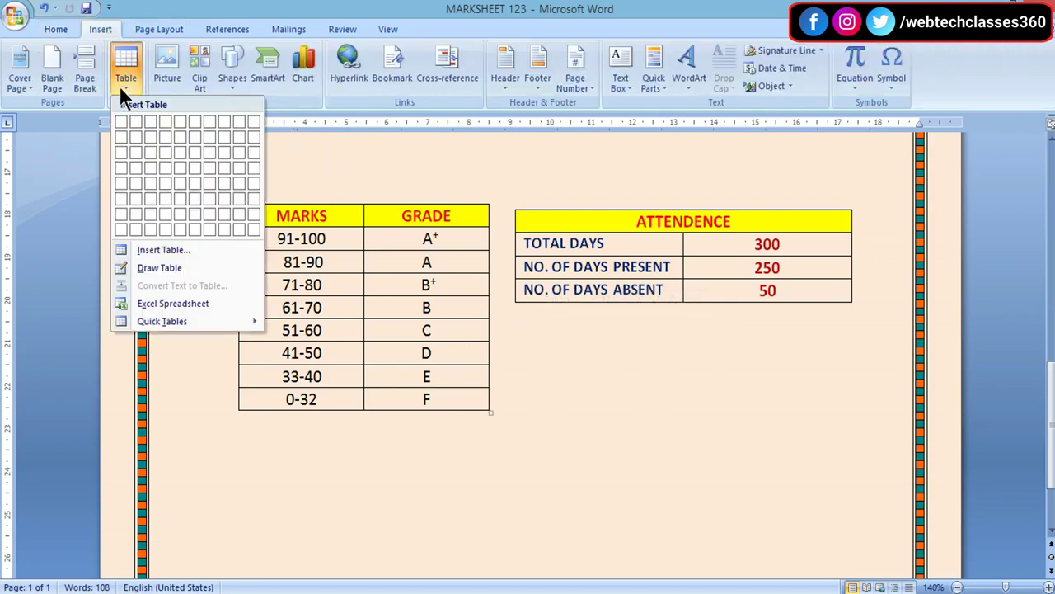
pyautogui.click(172, 249)
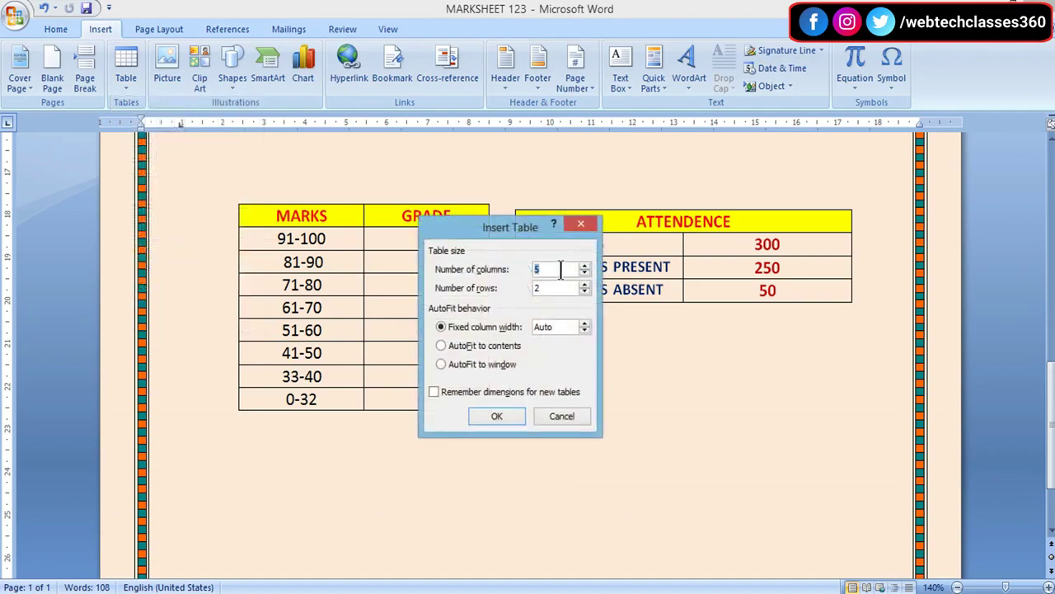
pyautogui.press('BackSpace')
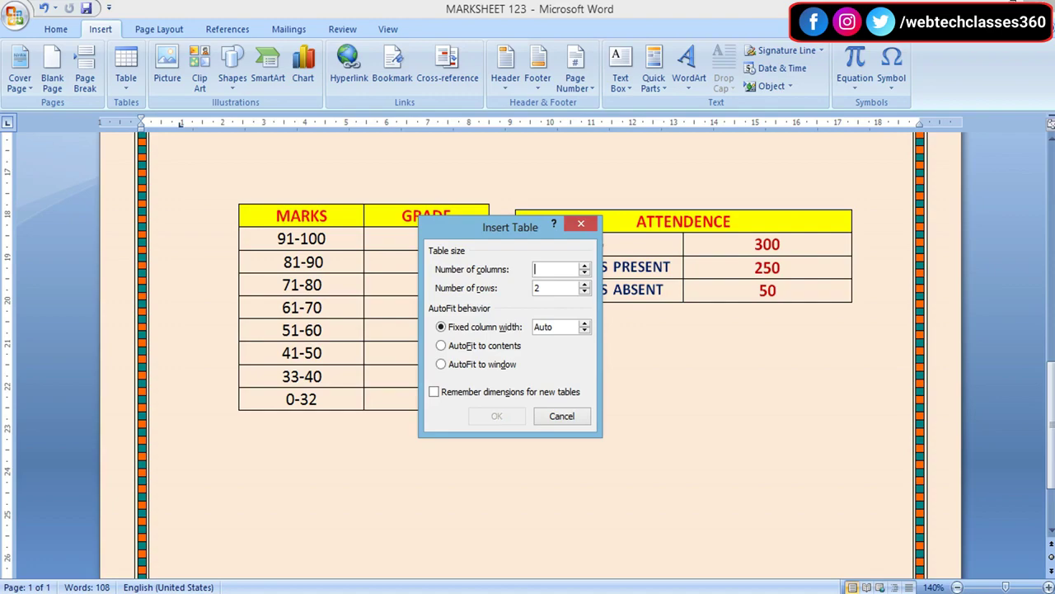
pyautogui.write('2')
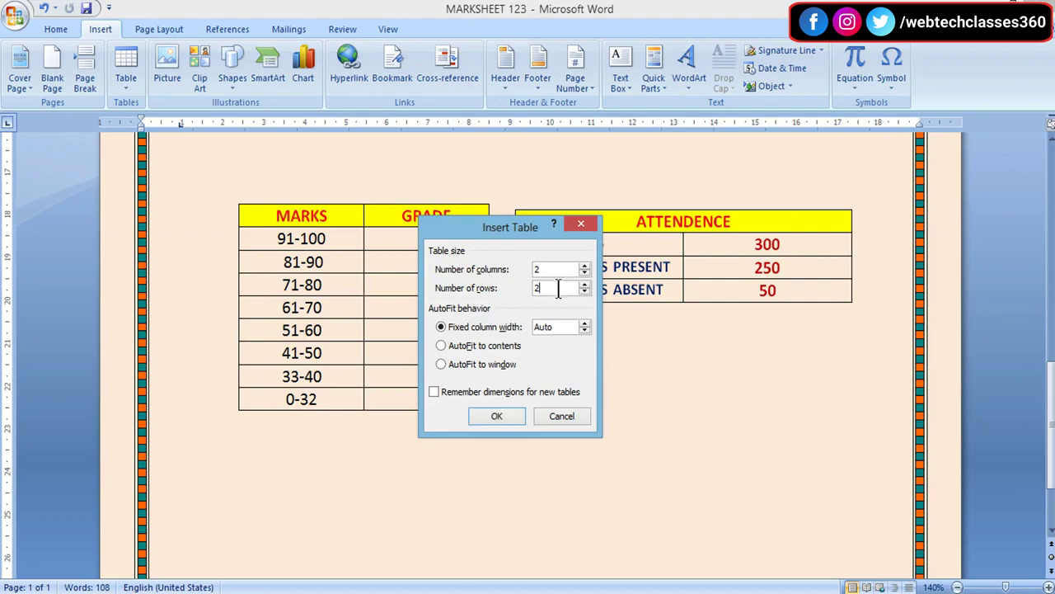
pyautogui.press('BackSpace')
pyautogui.write('4')
pyautogui.click(512, 414)
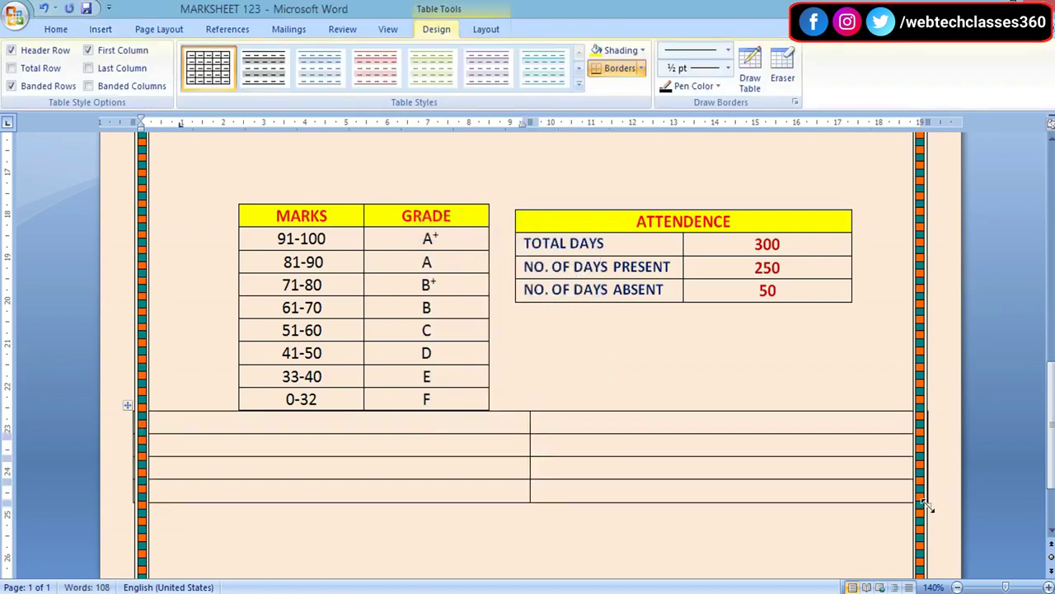
# Shrink the new table, place it directly beneath the attendance table, and match its width to that table
pyautogui.moveTo(927, 507); pyautogui.dragTo(398, 505)
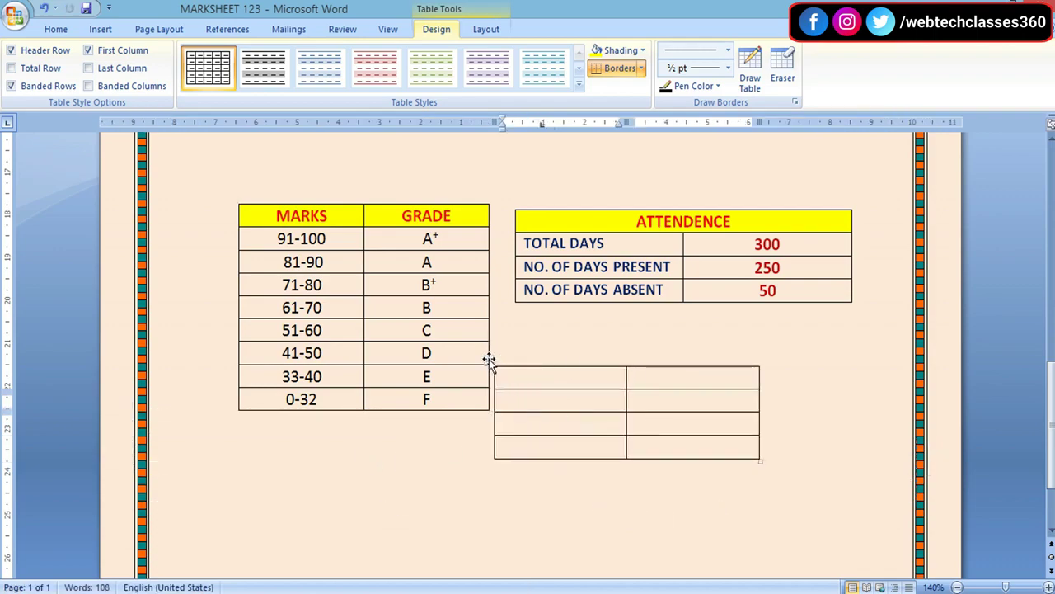
pyautogui.moveTo(489, 361); pyautogui.dragTo(510, 317)
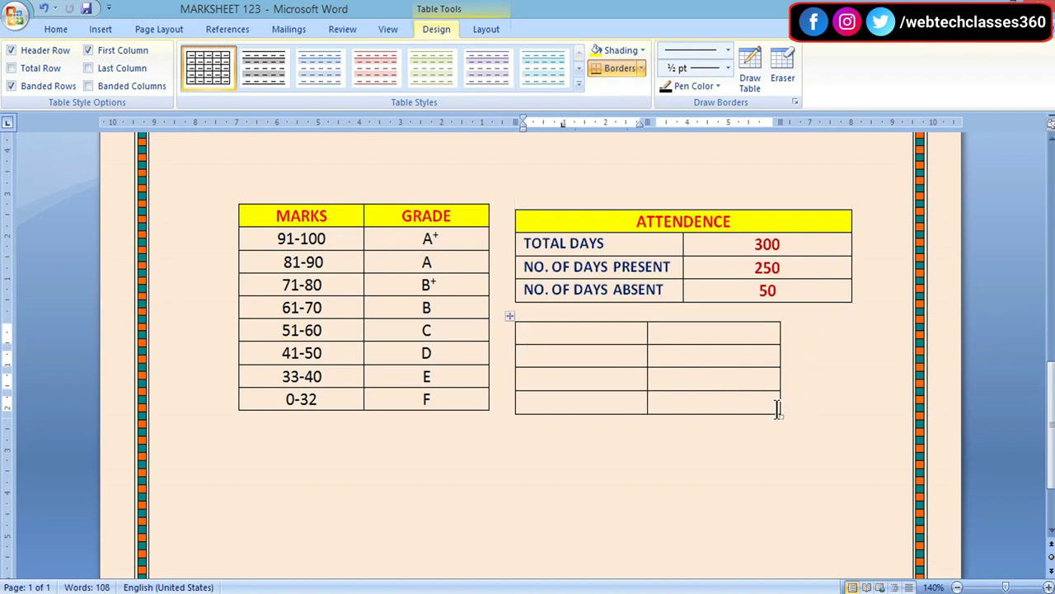
pyautogui.moveTo(779, 415); pyautogui.dragTo(850, 418)
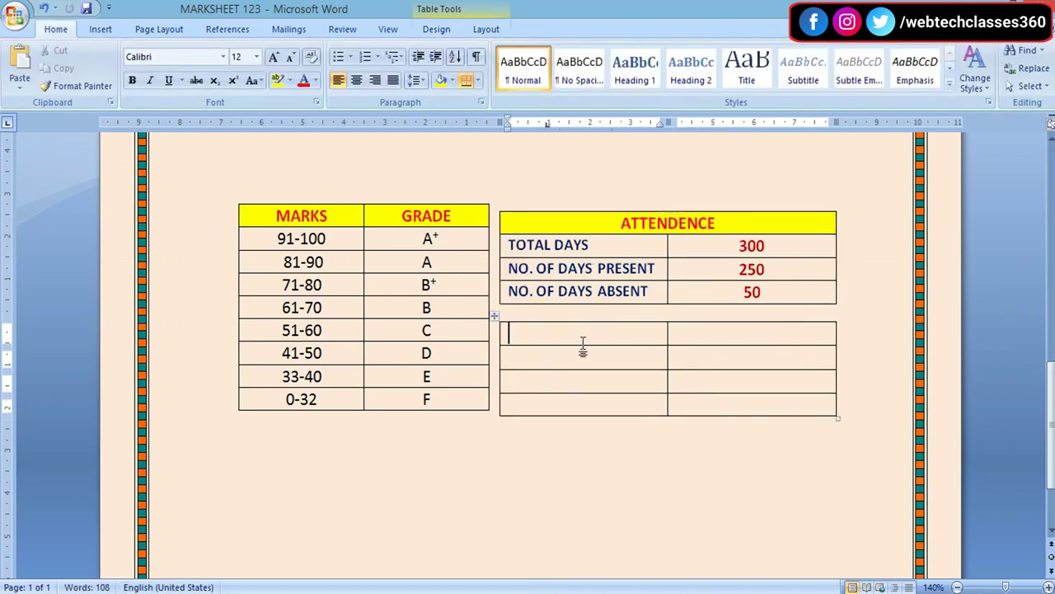
# Merge the two cells in the new table's top row
pyautogui.moveTo(580, 334); pyautogui.dragTo(712, 336)
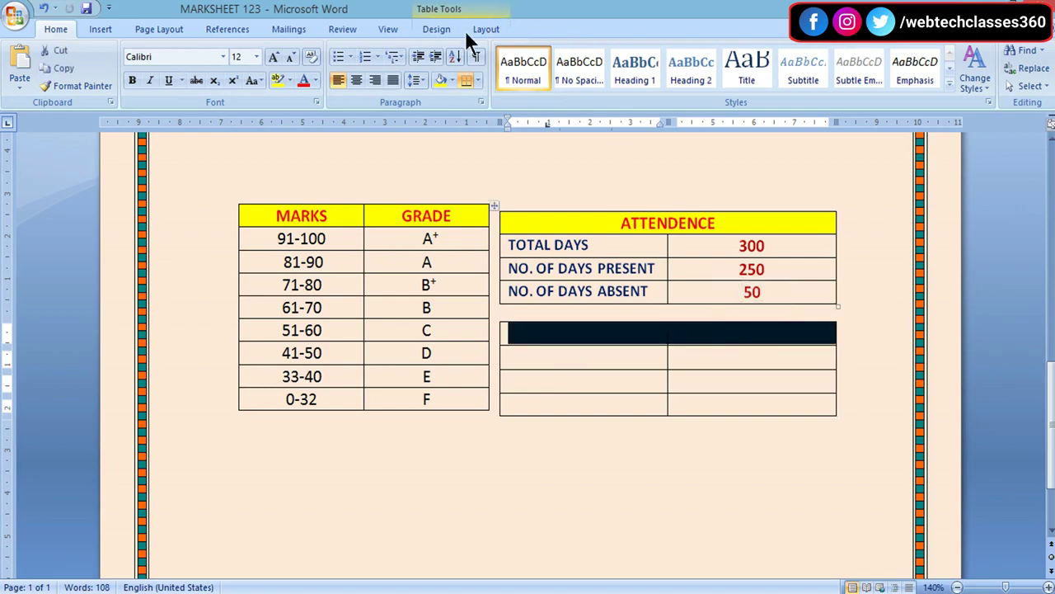
pyautogui.click(437, 30)
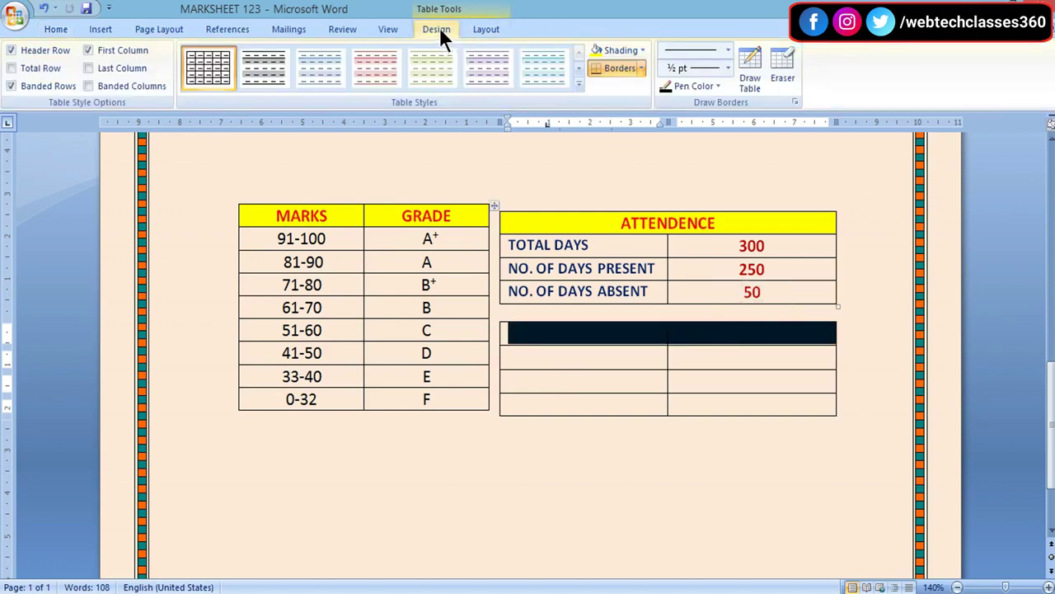
pyautogui.click(485, 29)
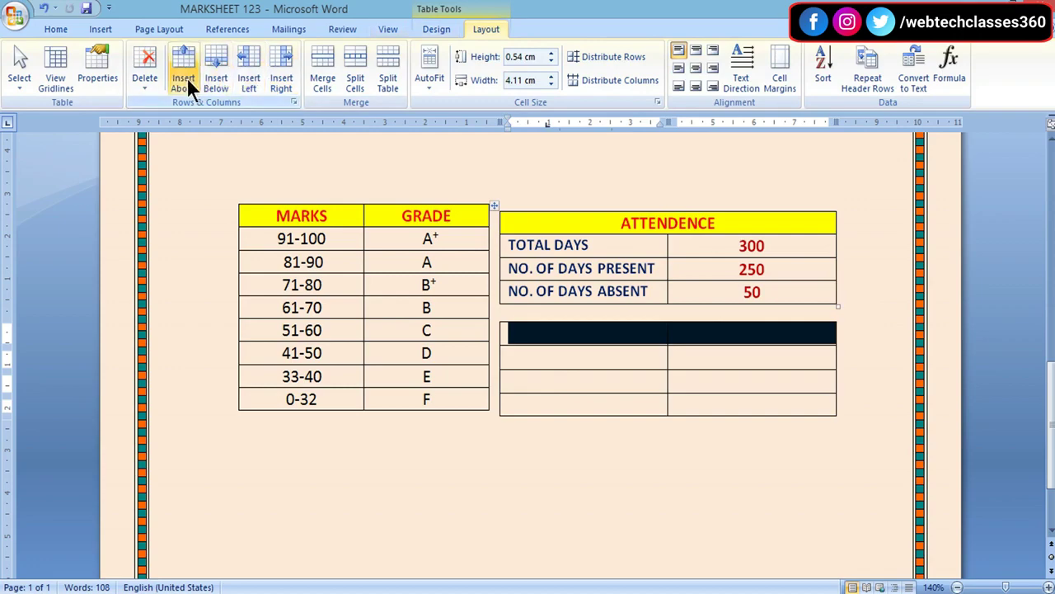
pyautogui.click(321, 83)
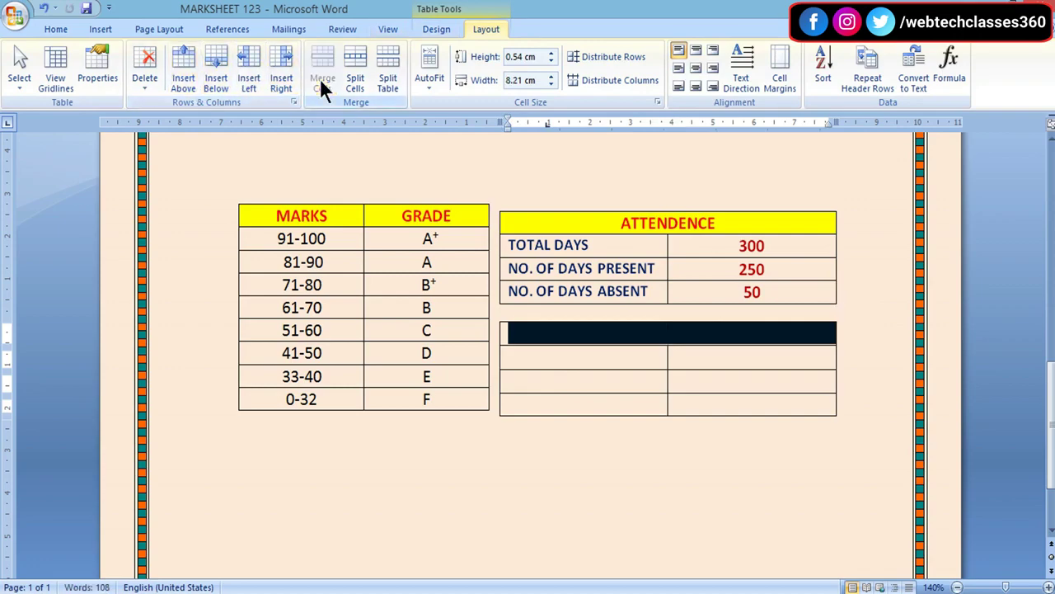
# Enter PERFORMANCE as the heading in the merged row, centered and bold
pyautogui.click(644, 333)
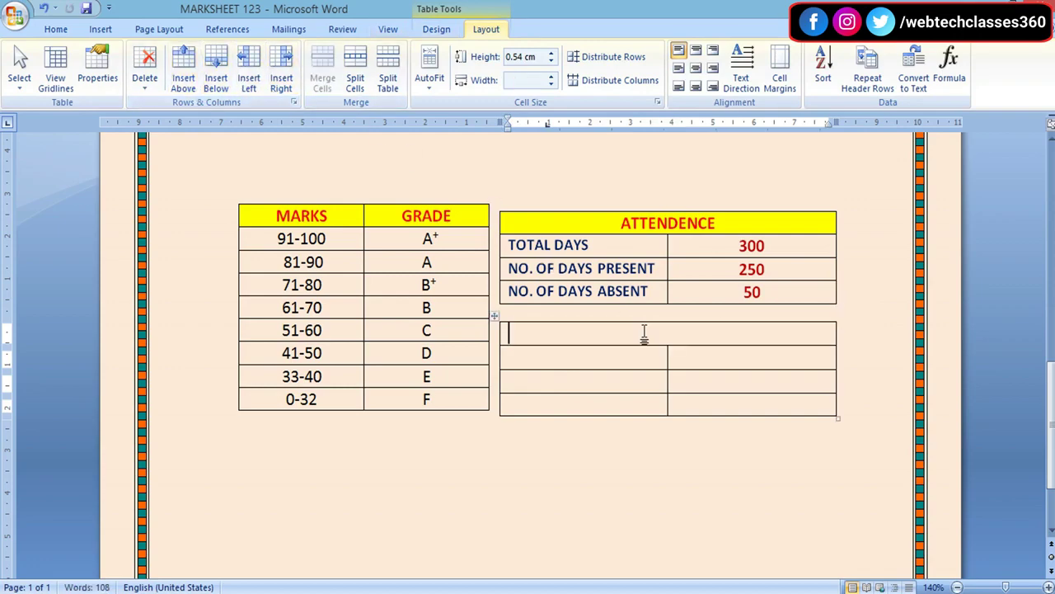
pyautogui.write('PERFO')
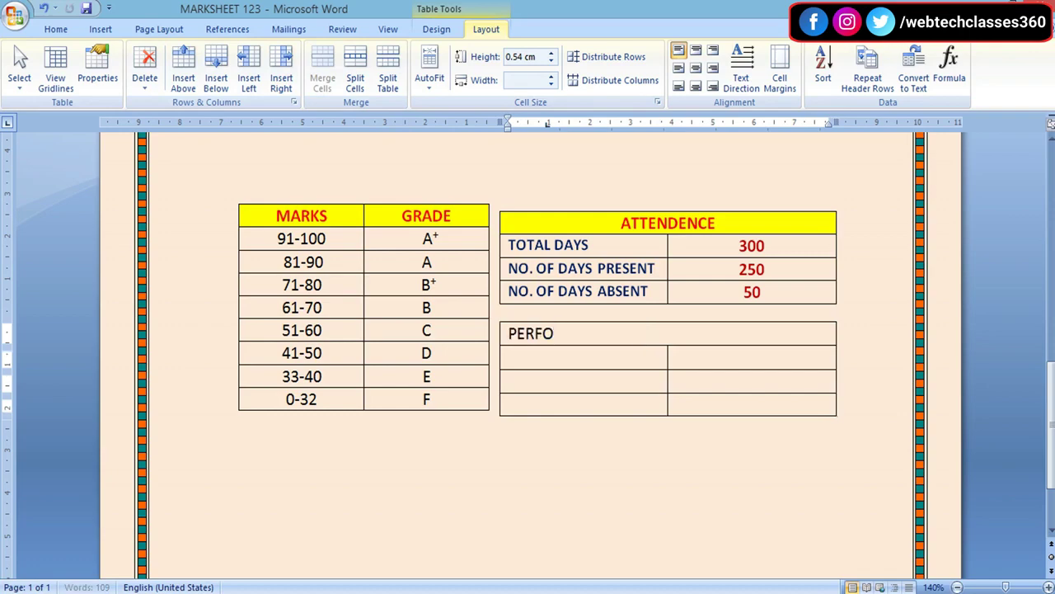
pyautogui.write('RMANCE')
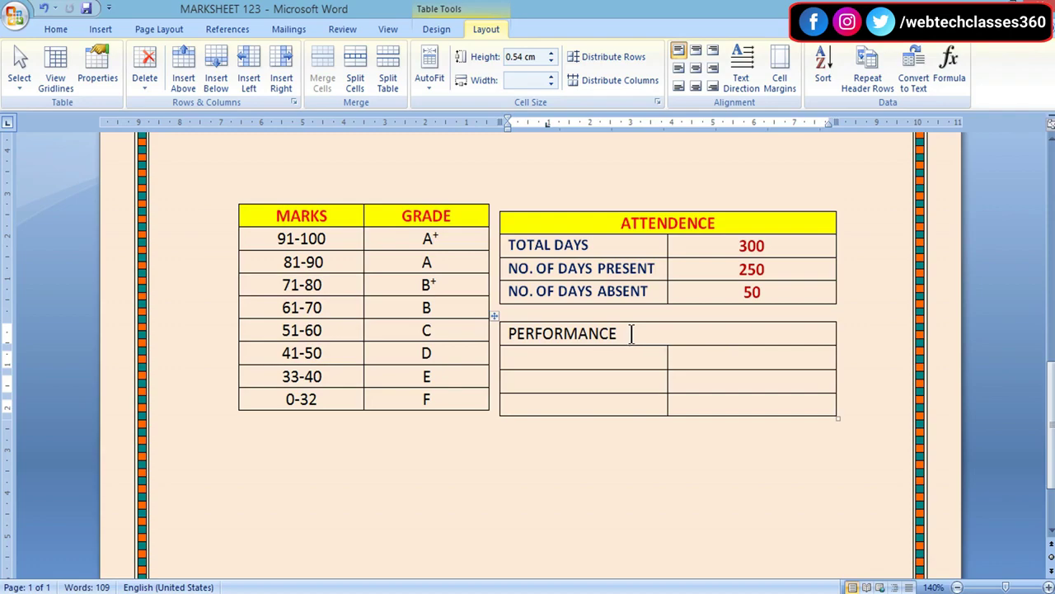
pyautogui.moveTo(631, 333); pyautogui.dragTo(477, 333)
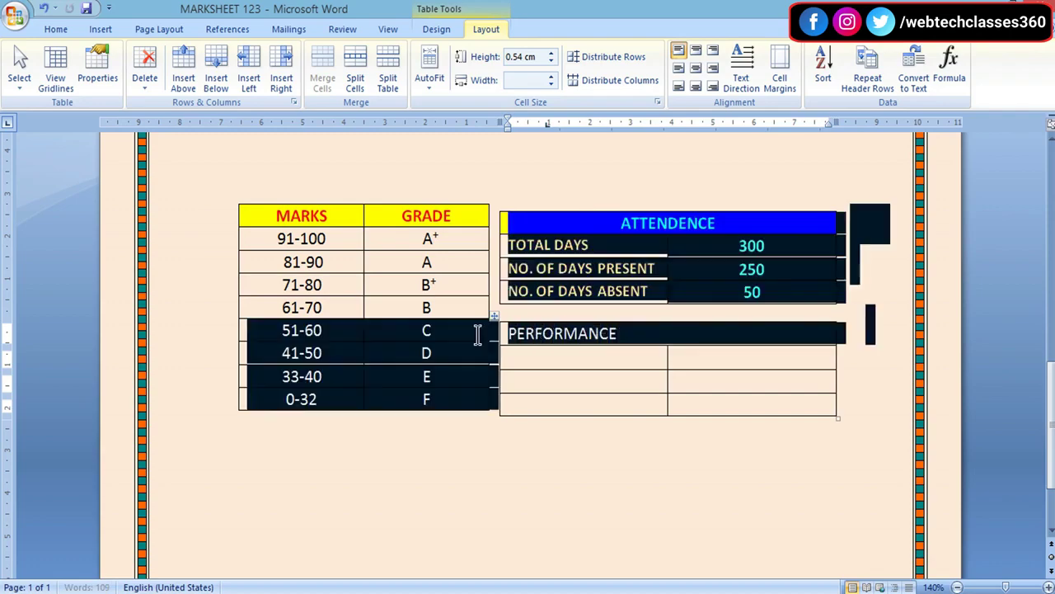
pyautogui.click(624, 333)
pyautogui.moveTo(625, 333); pyautogui.dragTo(506, 333)
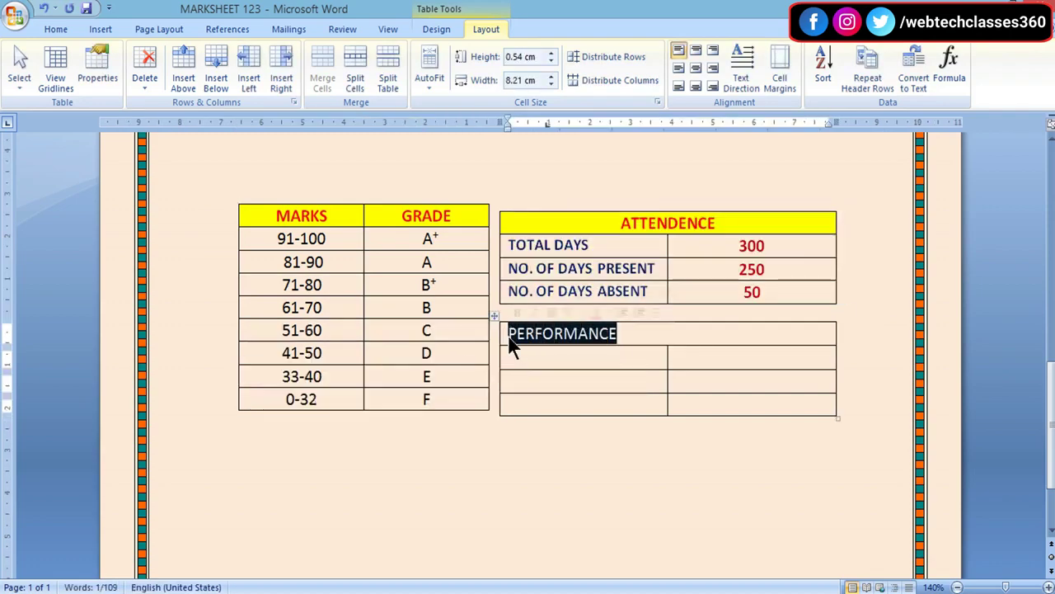
pyautogui.hotkey('ctrl', 'e')
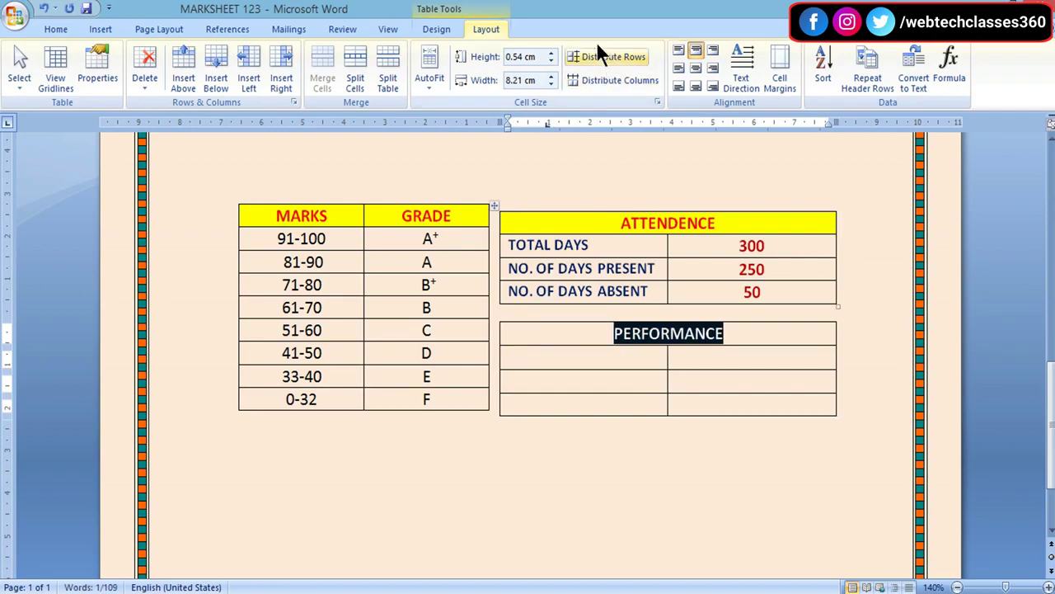
# Shade the PERFORMANCE heading cell yellow and color its text red
pyautogui.click(438, 30)
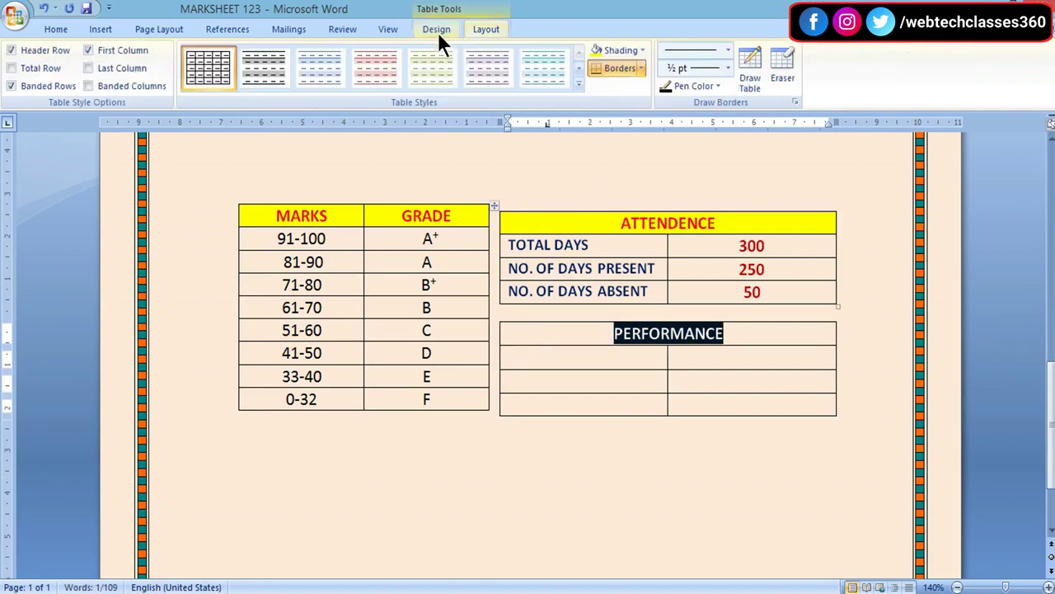
pyautogui.click(602, 50)
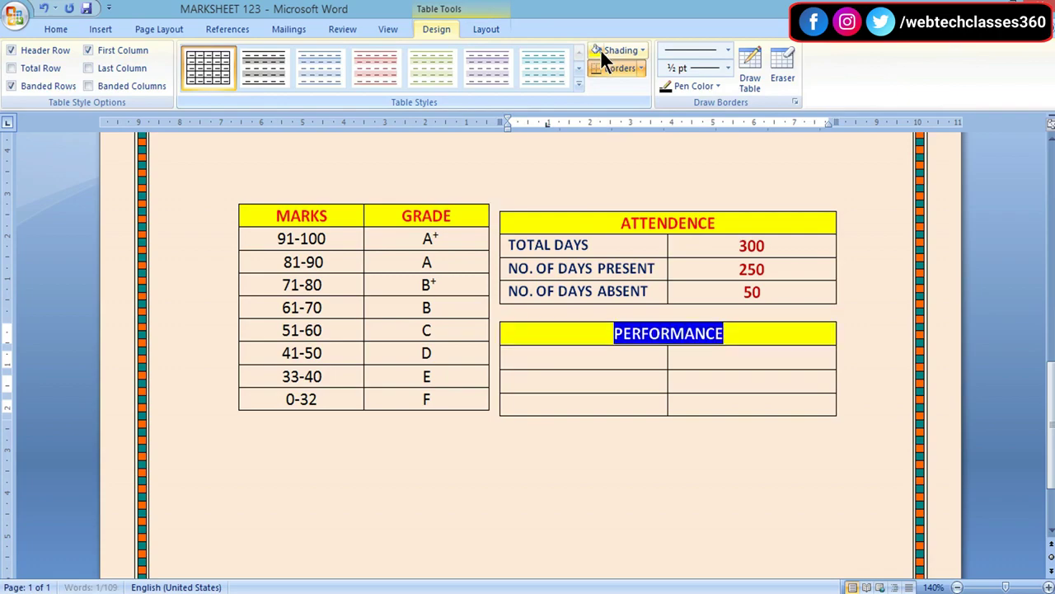
pyautogui.click(62, 29)
pyautogui.click(303, 78)
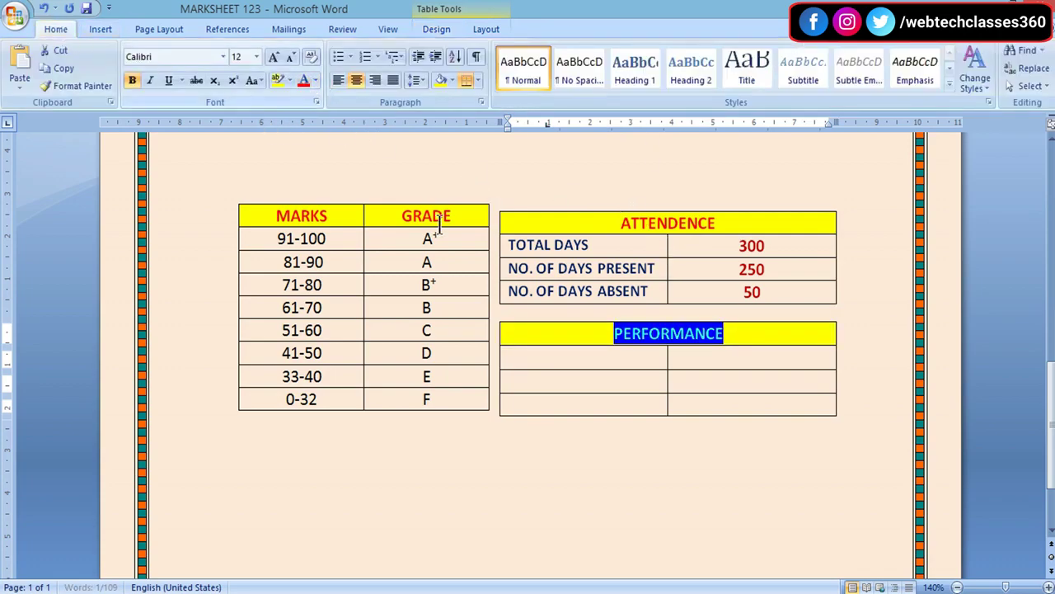
# Fill the first two rows under PERFORMANCE with DRESS rated BETTER and BEHAVIOUR rated NORMAL
pyautogui.click(576, 356)
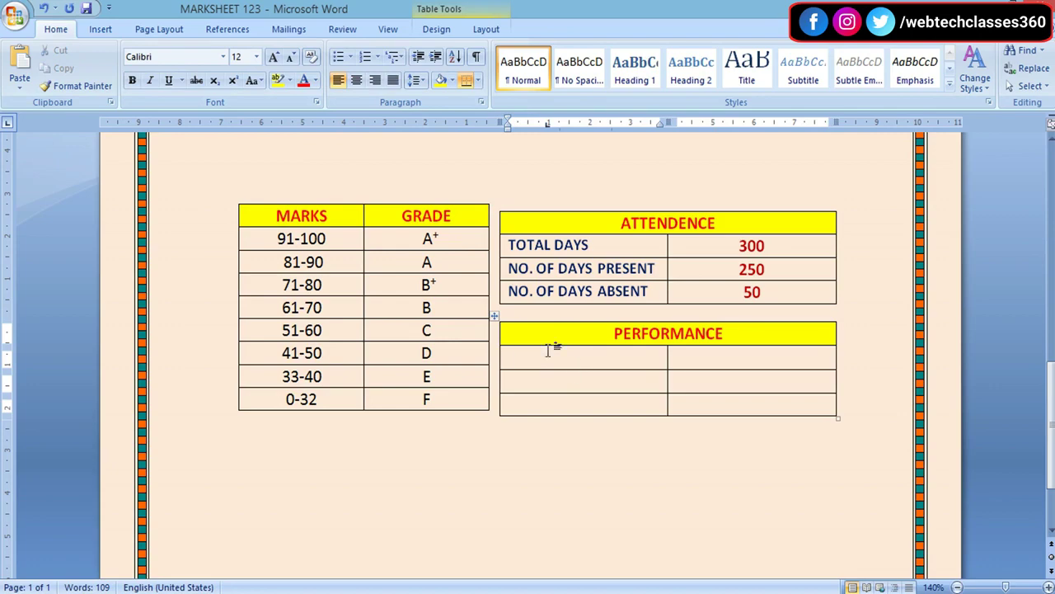
pyautogui.write('DRESS')
pyautogui.click(709, 362)
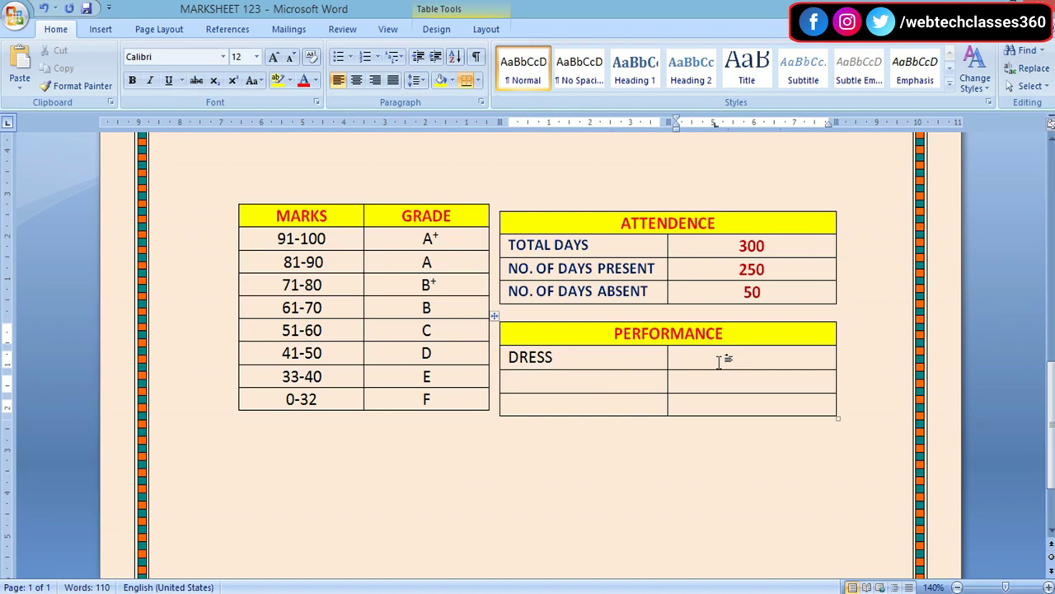
pyautogui.write('BETTER')
pyautogui.click(607, 385)
pyautogui.write('BEHAV')
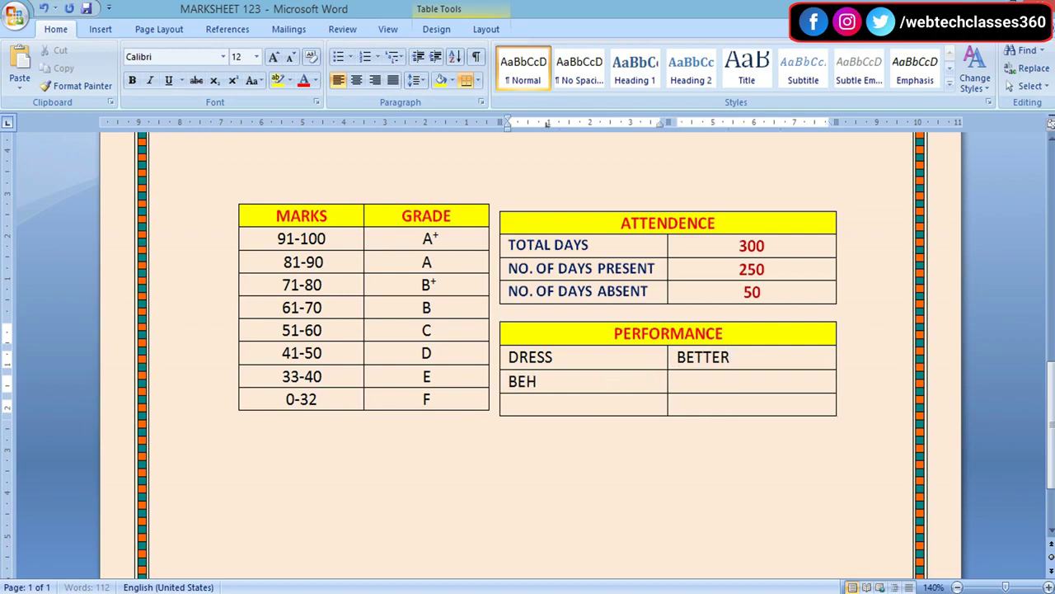
pyautogui.write('UR')
pyautogui.click(709, 384)
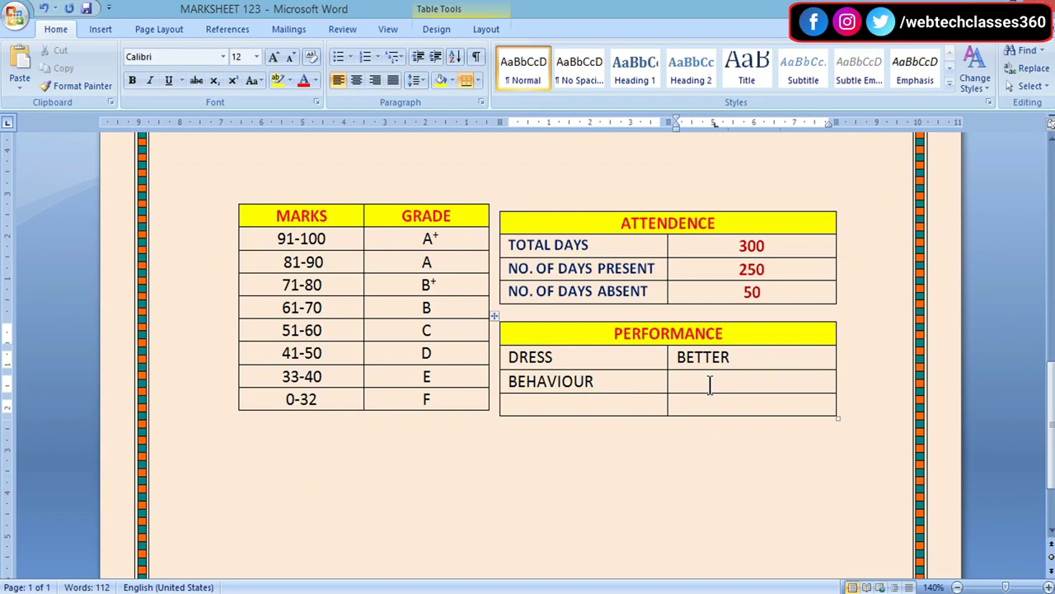
pyautogui.write('NORMAL')
# Fill the last row of the performance table with CLASS TEACHER REMARKS and EXCELLENT
pyautogui.click(578, 404)
pyautogui.write('CLASS')
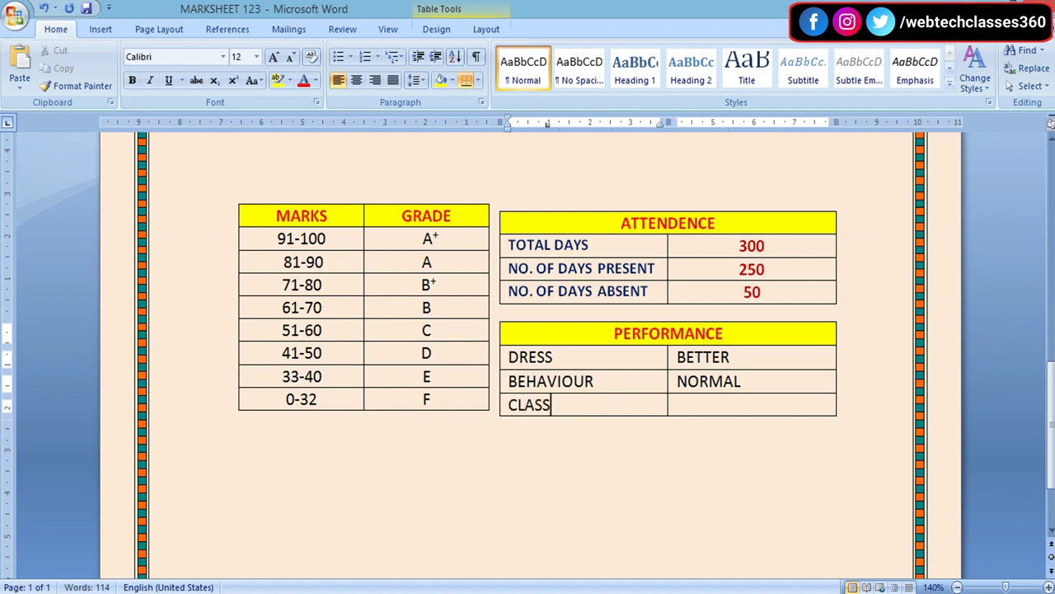
pyautogui.write(' TEACHER')
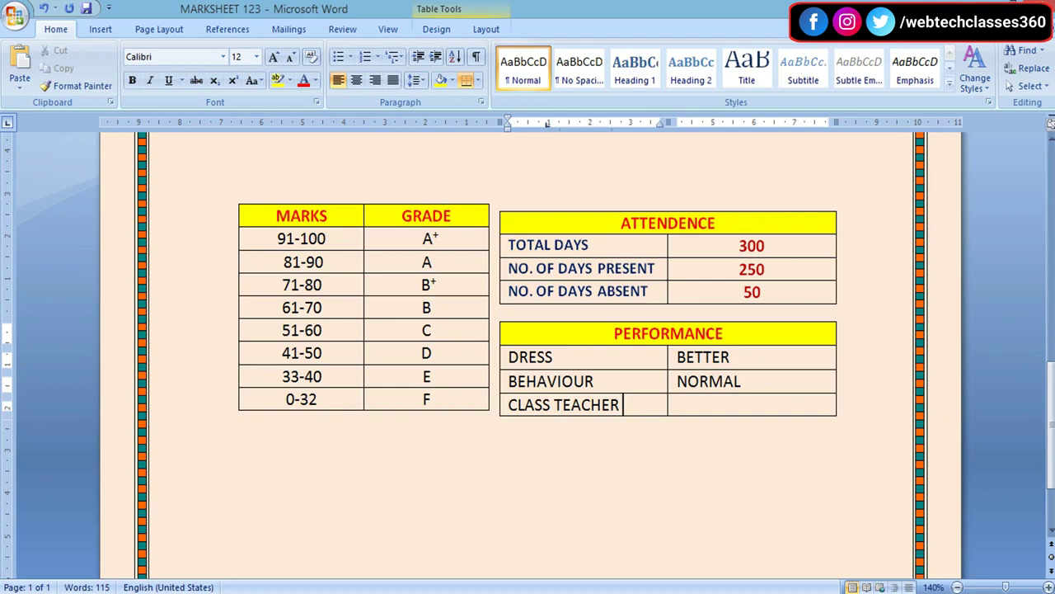
pyautogui.write('REMARKS')
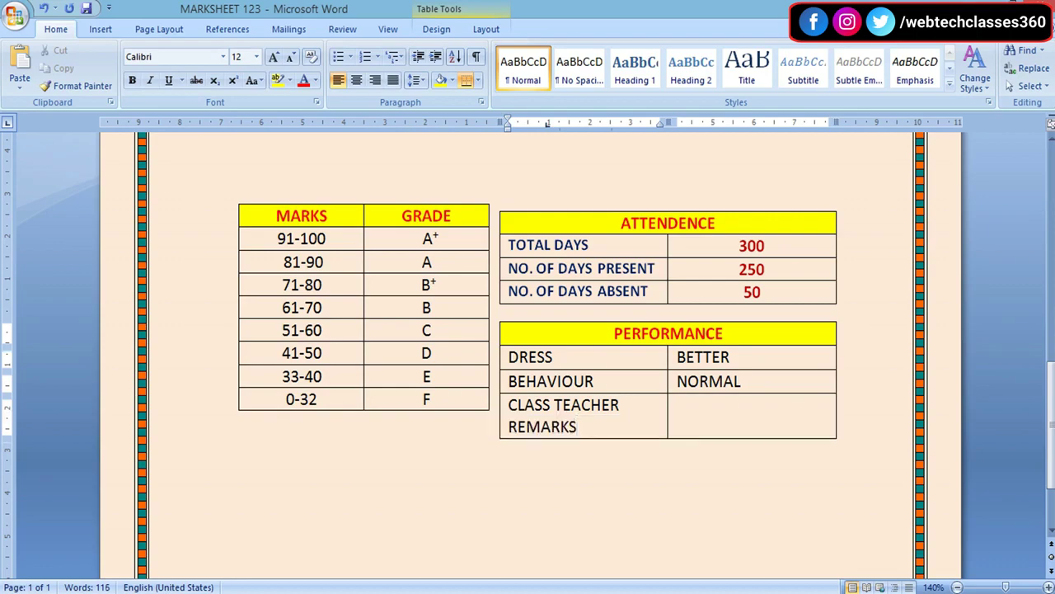
pyautogui.click(713, 422)
pyautogui.write('EXCELLENT')
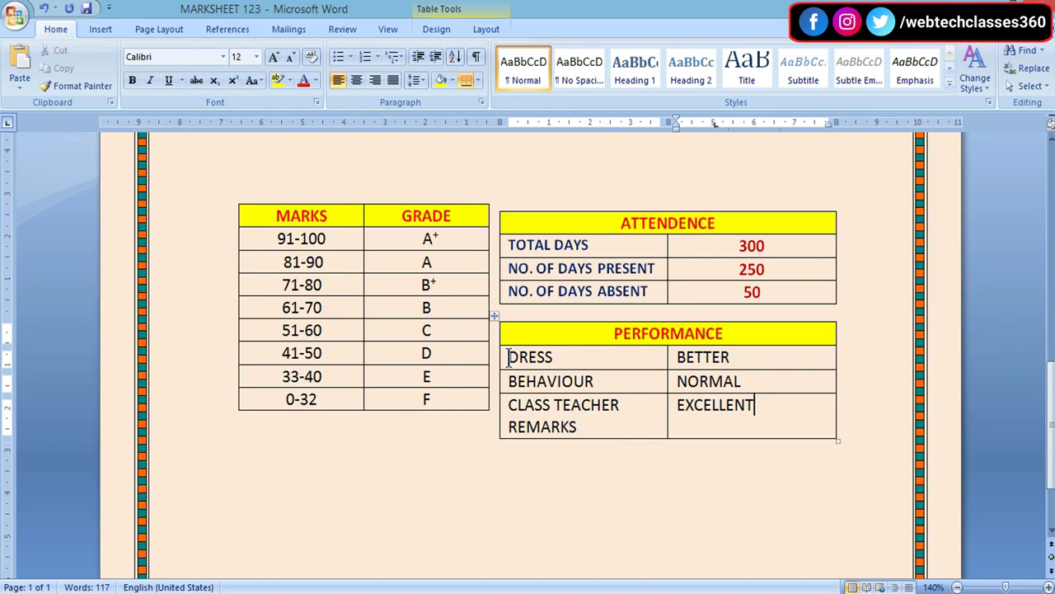
# Reduce the text of the three rows below the PERFORMANCE heading to font size 9
pyautogui.moveTo(508, 356); pyautogui.dragTo(787, 427)
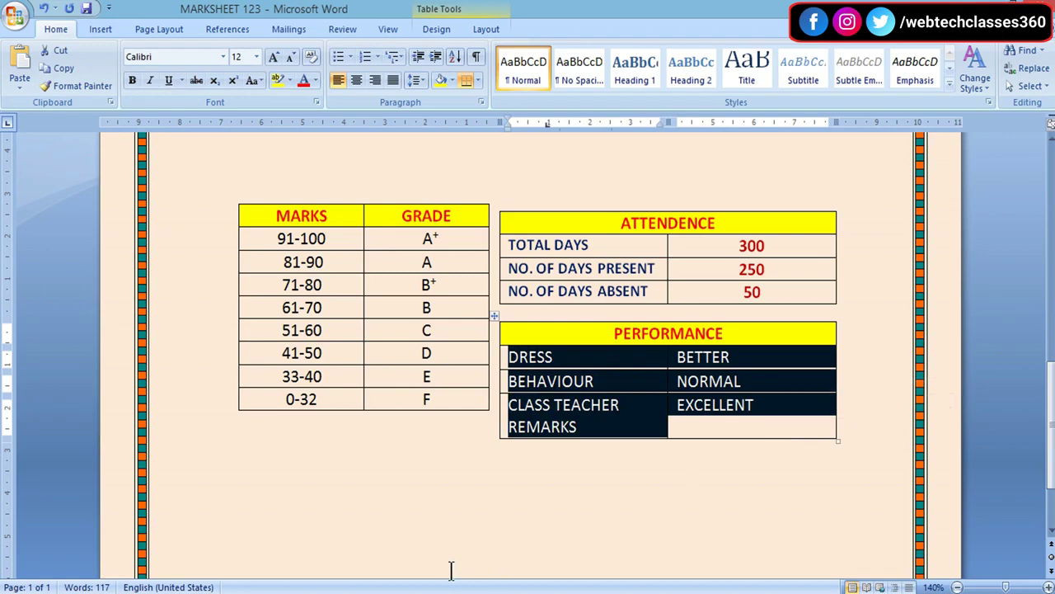
pyautogui.click(293, 56)
pyautogui.click(292, 56)
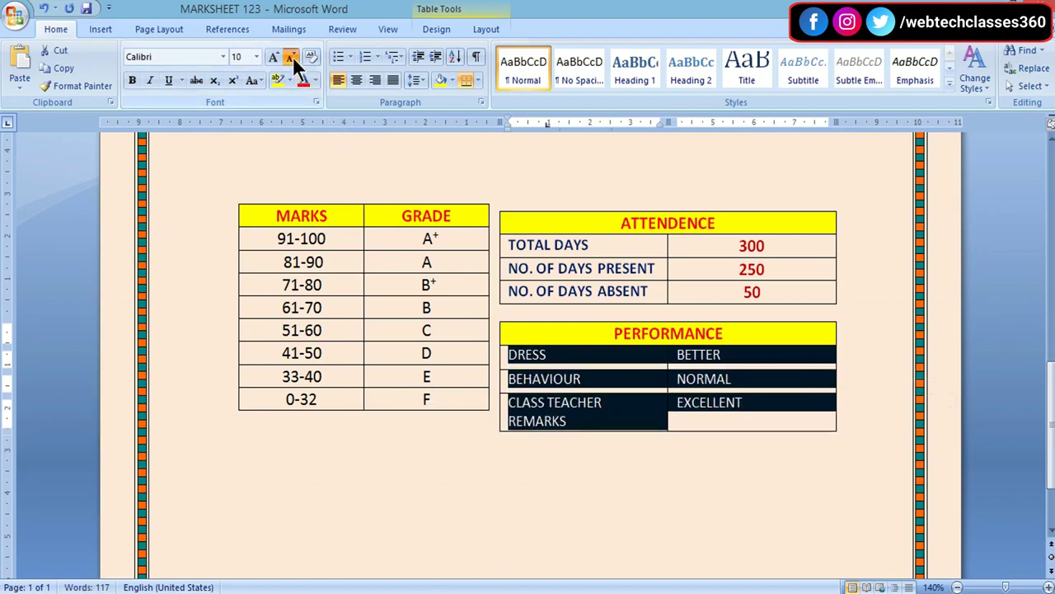
pyautogui.click(293, 57)
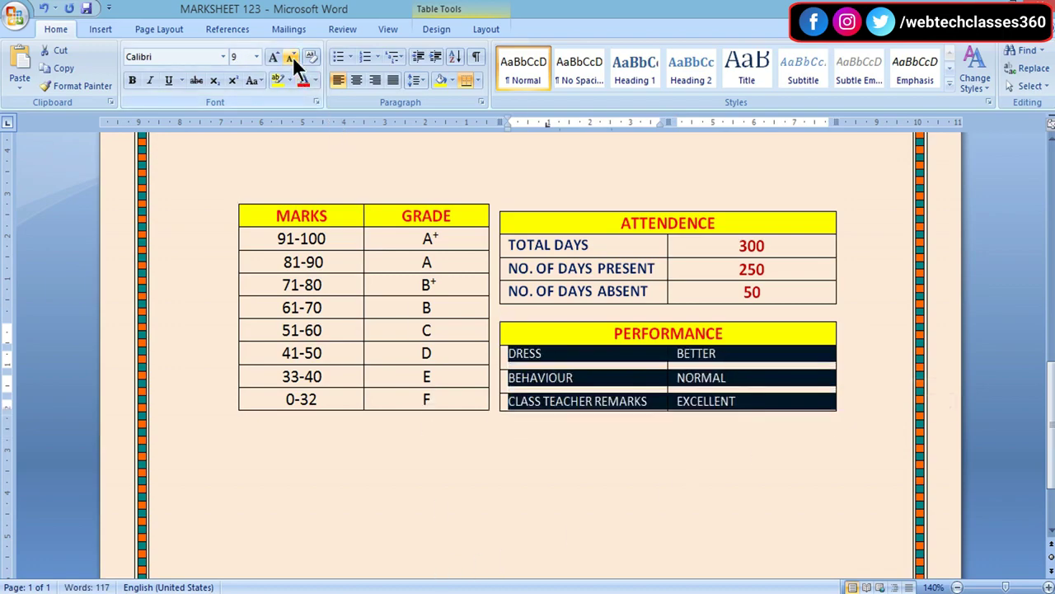
pyautogui.click(726, 495)
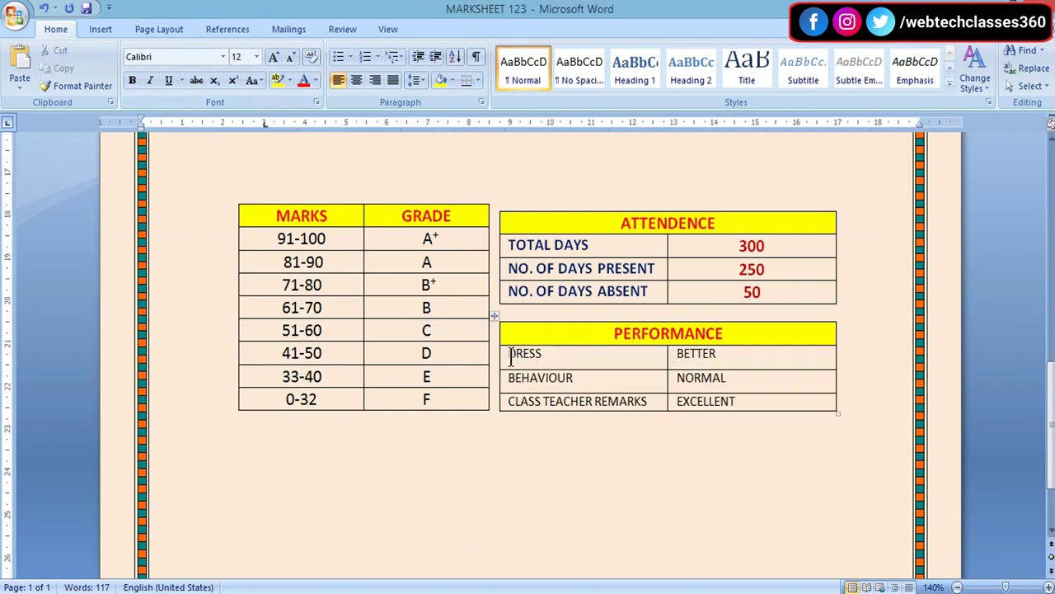
# Bold the text of the three rows below the PERFORMANCE heading and center it horizontally and vertically in the cells
pyautogui.moveTo(510, 353); pyautogui.dragTo(752, 403)
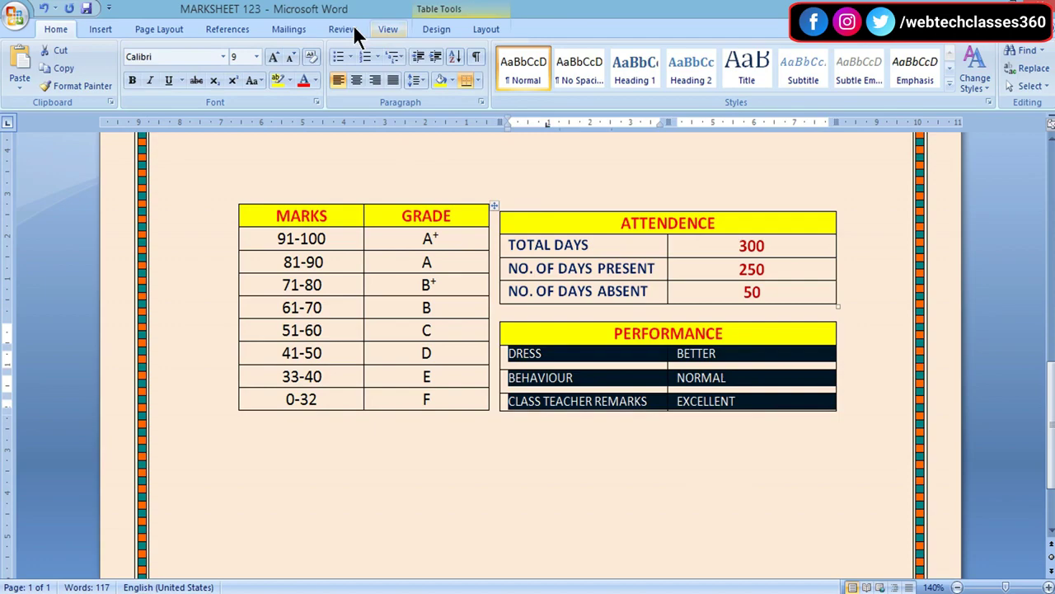
pyautogui.click(133, 79)
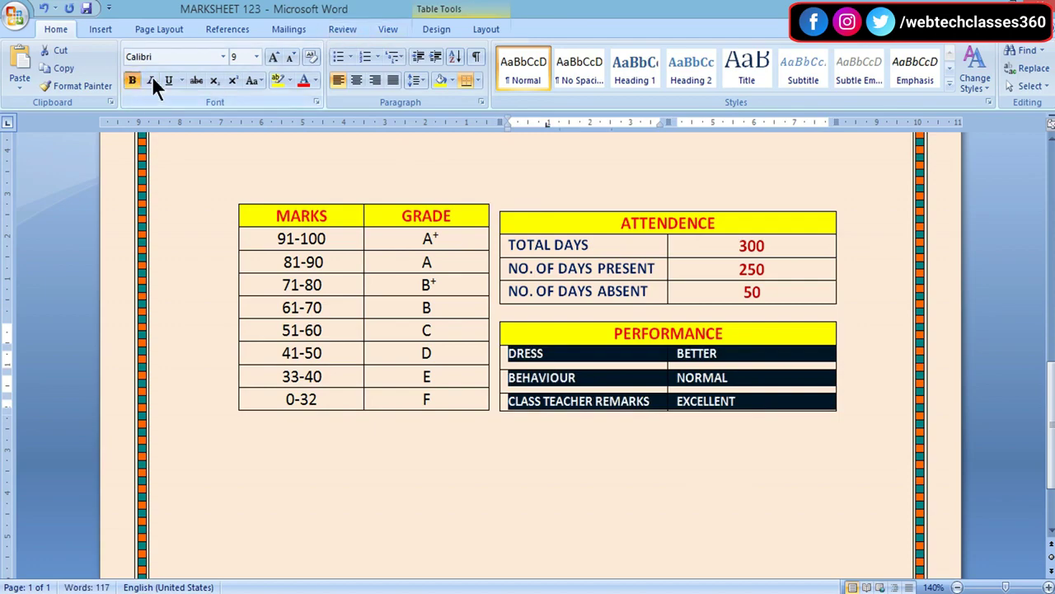
pyautogui.click(485, 34)
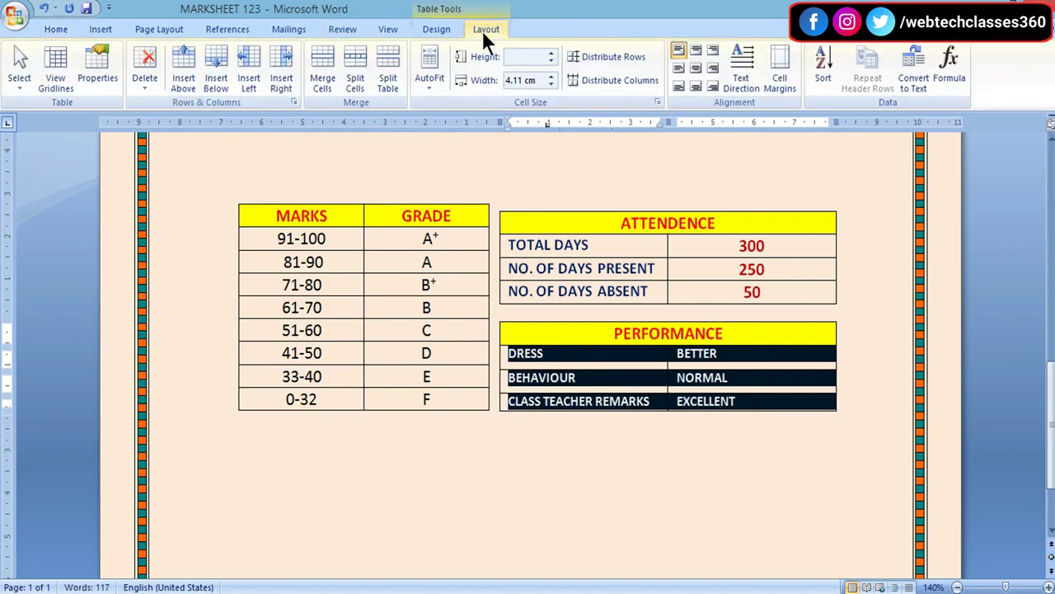
pyautogui.click(693, 68)
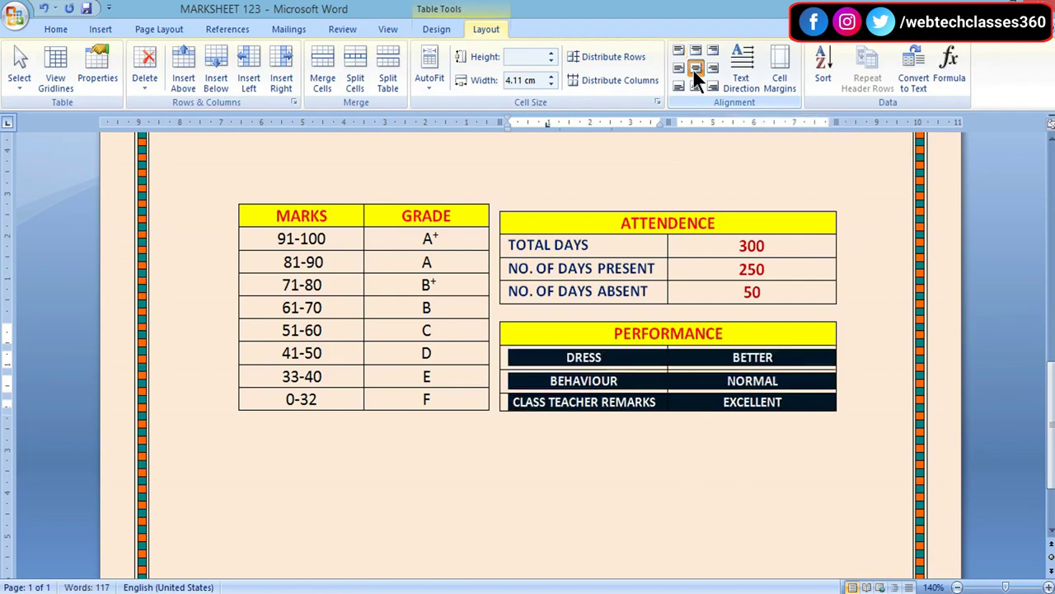
pyautogui.click(773, 503)
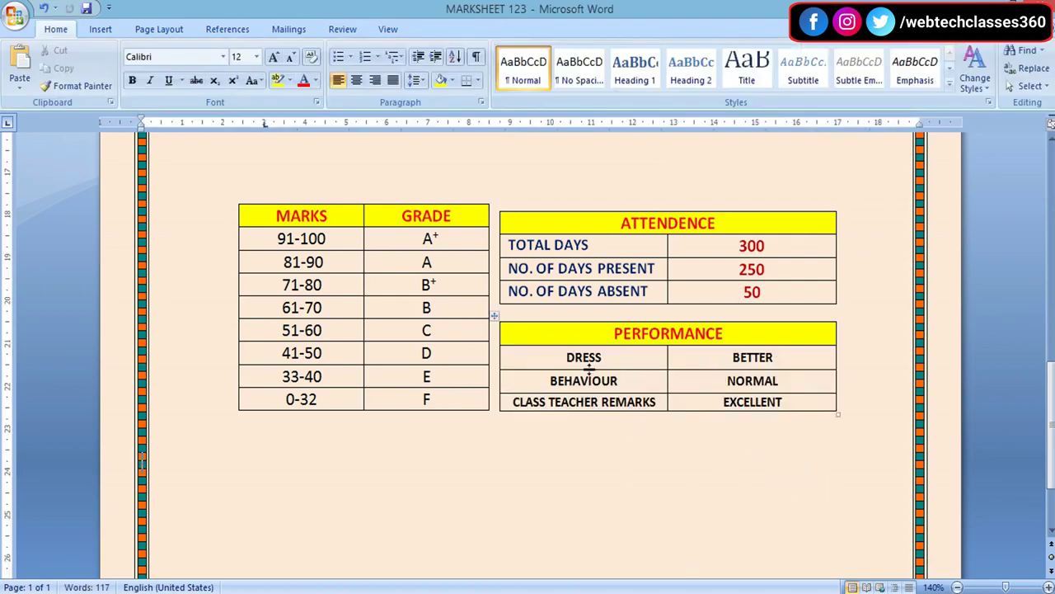
# Color the text of the DRESS, BEHAVIOUR and CLASS TEACHER REMARKS rows dark blue
pyautogui.moveTo(566, 357); pyautogui.dragTo(797, 405)
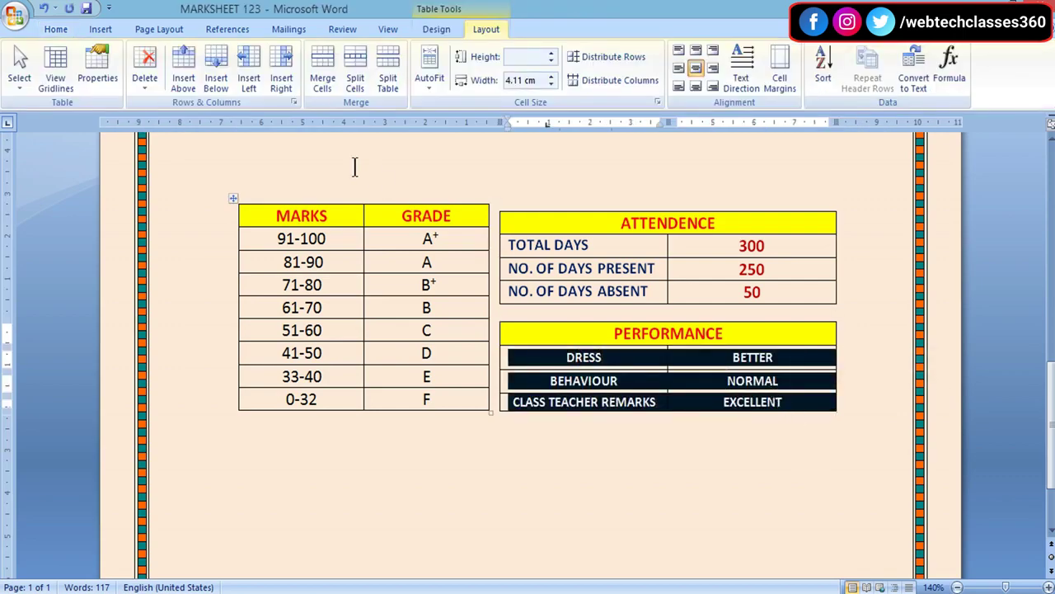
pyautogui.click(57, 29)
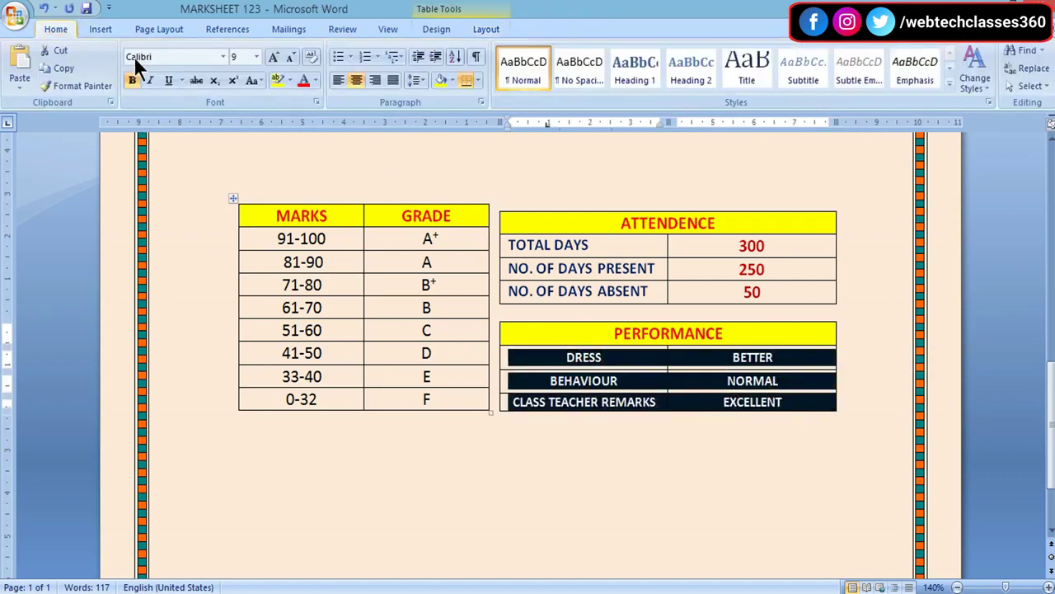
pyautogui.click(316, 80)
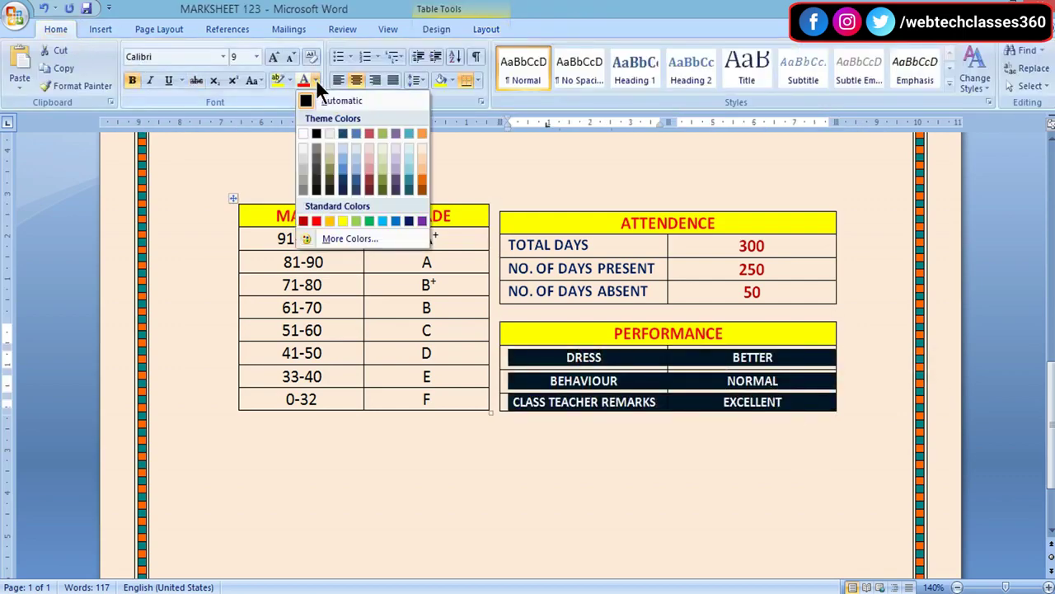
pyautogui.click(406, 219)
pyautogui.click(693, 517)
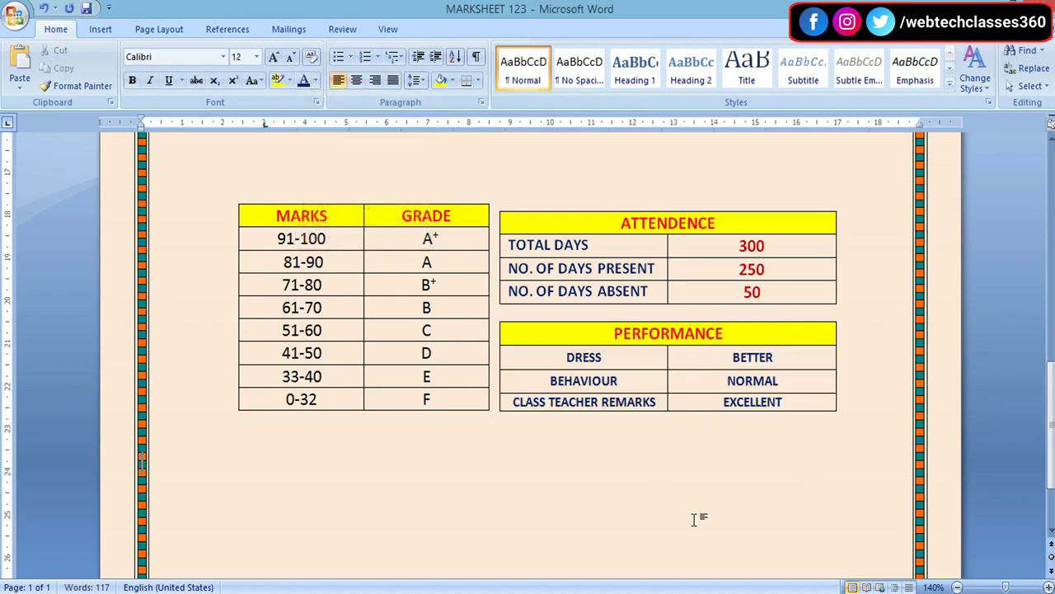
# Add the spaced signature labels "Parents sign.", "Class teacher sign." and "Principal sign." on one line near the page's bottom border
pyautogui.scroll(-3, 608, 371)
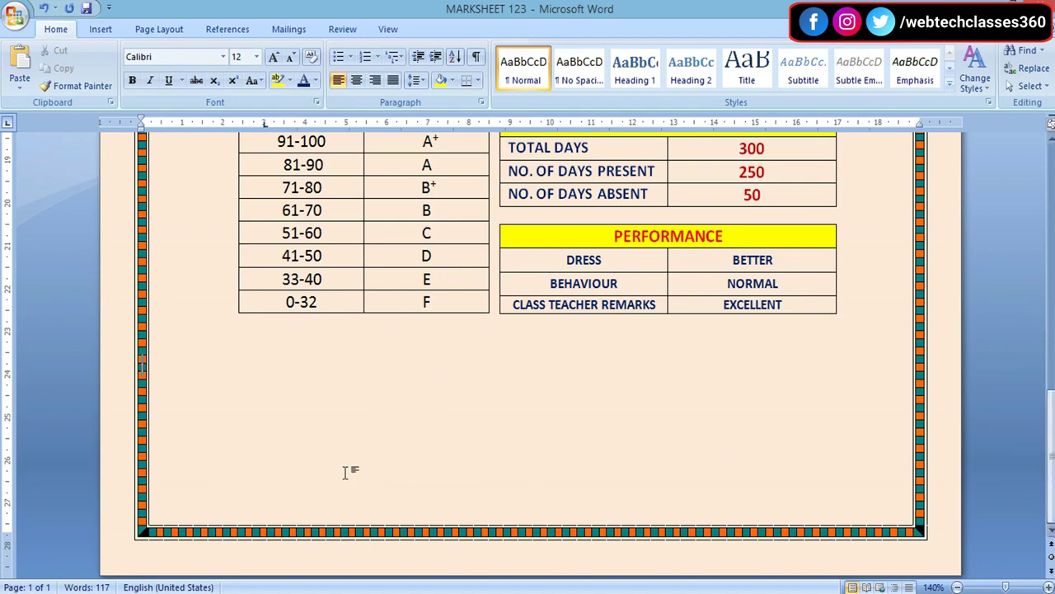
pyautogui.click(173, 492)
pyautogui.write('Parents sign.')
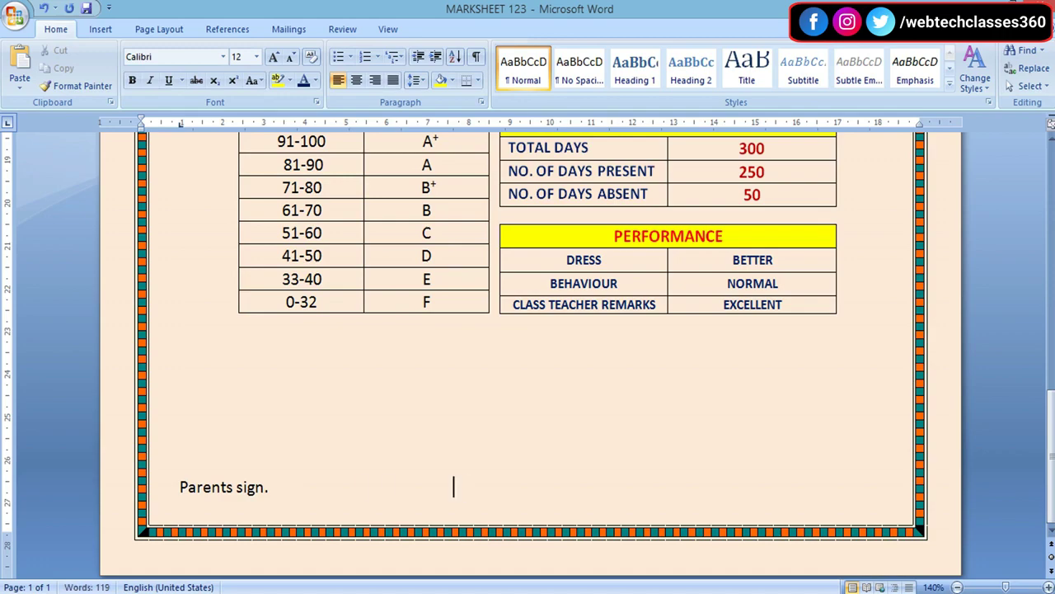
pyautogui.write('class teacher')
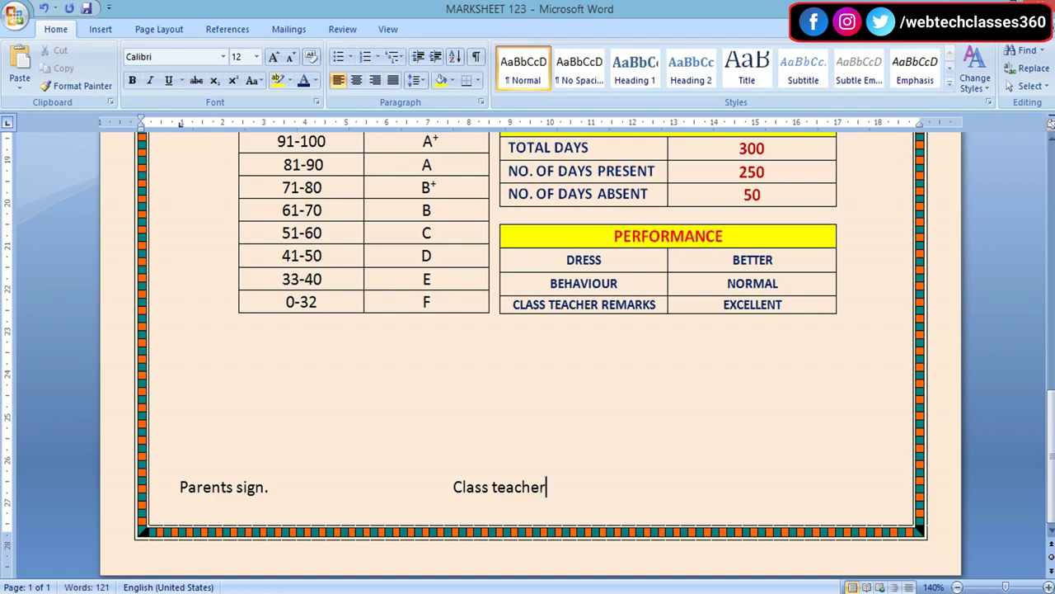
pyautogui.write(' sign. Prin')
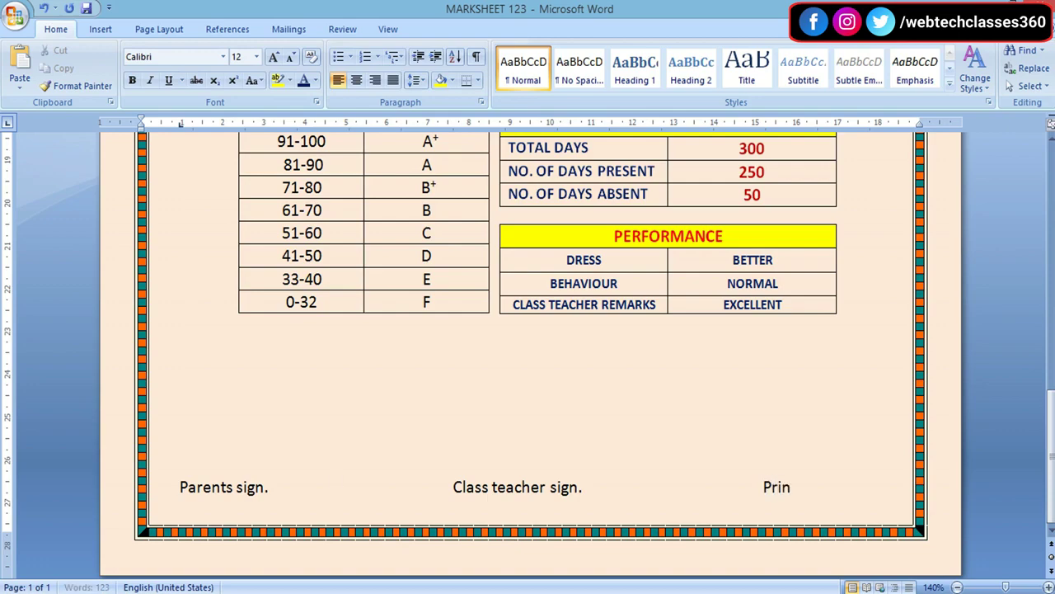
pyautogui.write('cipal si')
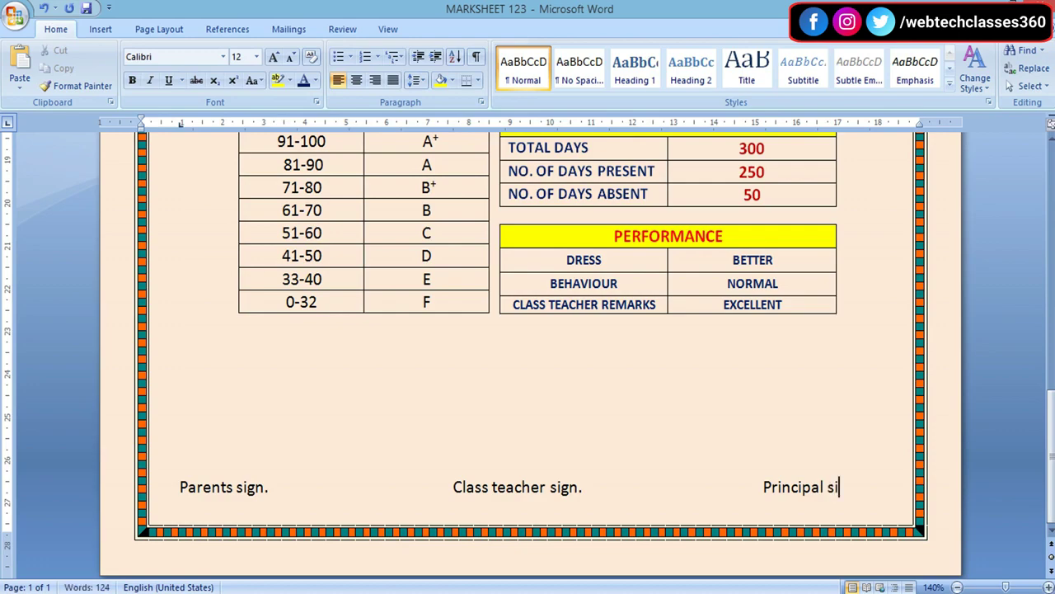
pyautogui.write('gn,')
pyautogui.press('BackSpace')
pyautogui.write('.')
# Draw a horizontal line about 3.19 cm long above "Parents sign." and set its weight to 1 pt
pyautogui.click(101, 29)
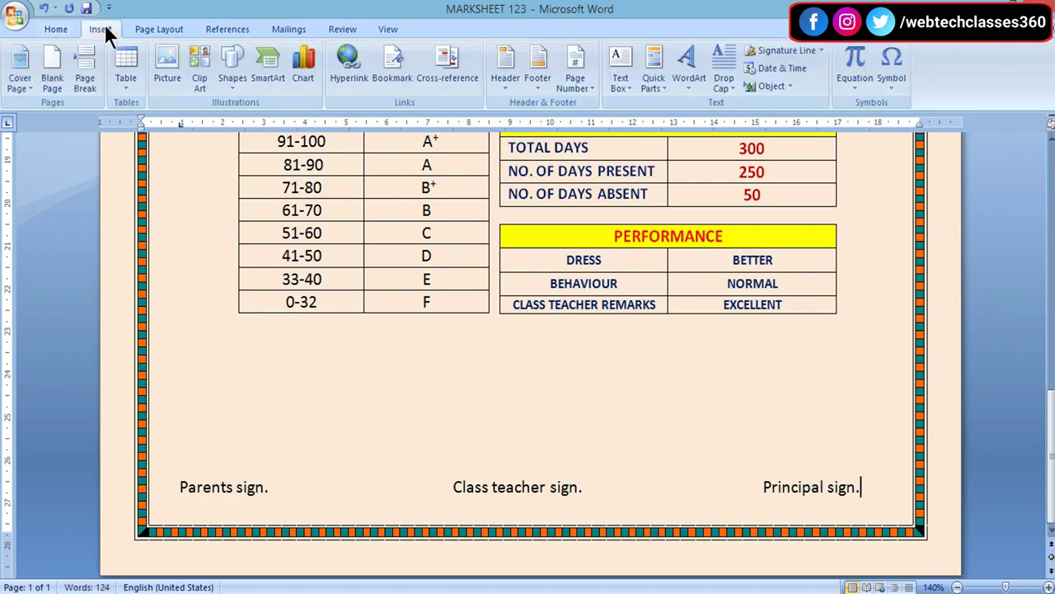
pyautogui.click(235, 89)
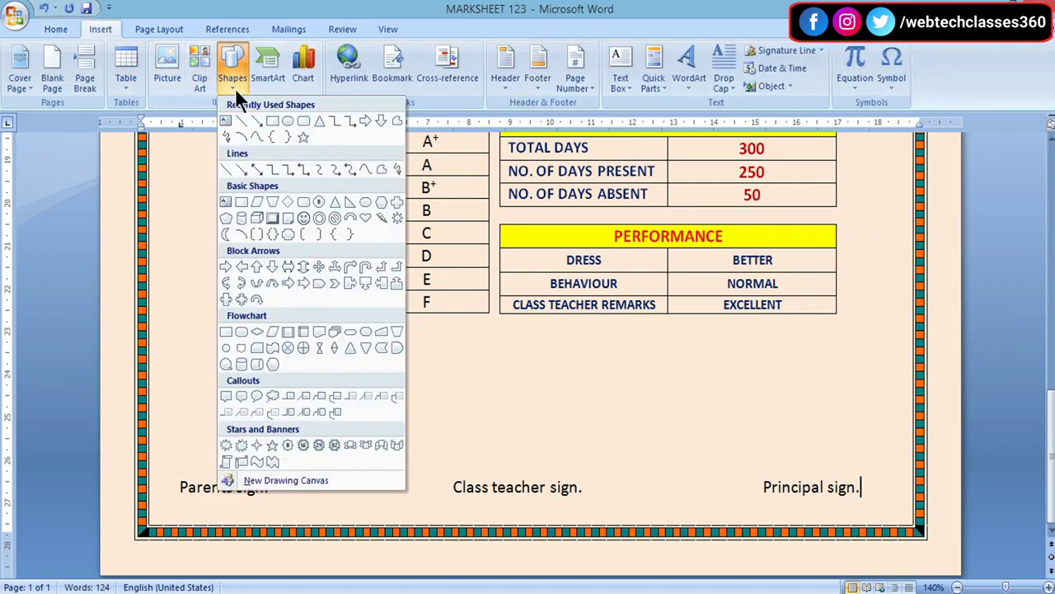
pyautogui.click(223, 167)
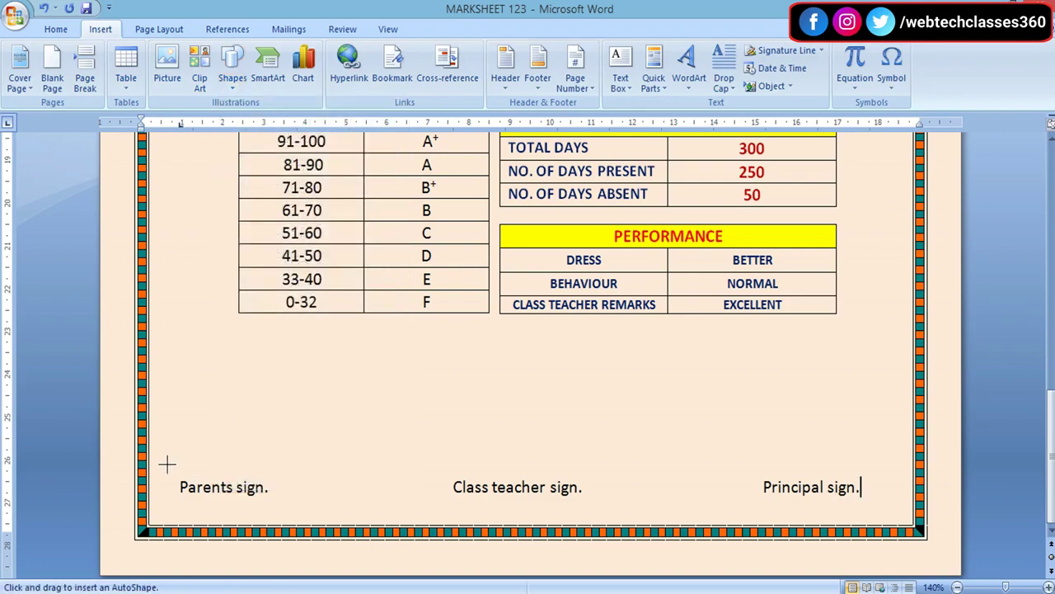
pyautogui.moveTo(160, 464); pyautogui.dragTo(293, 463)
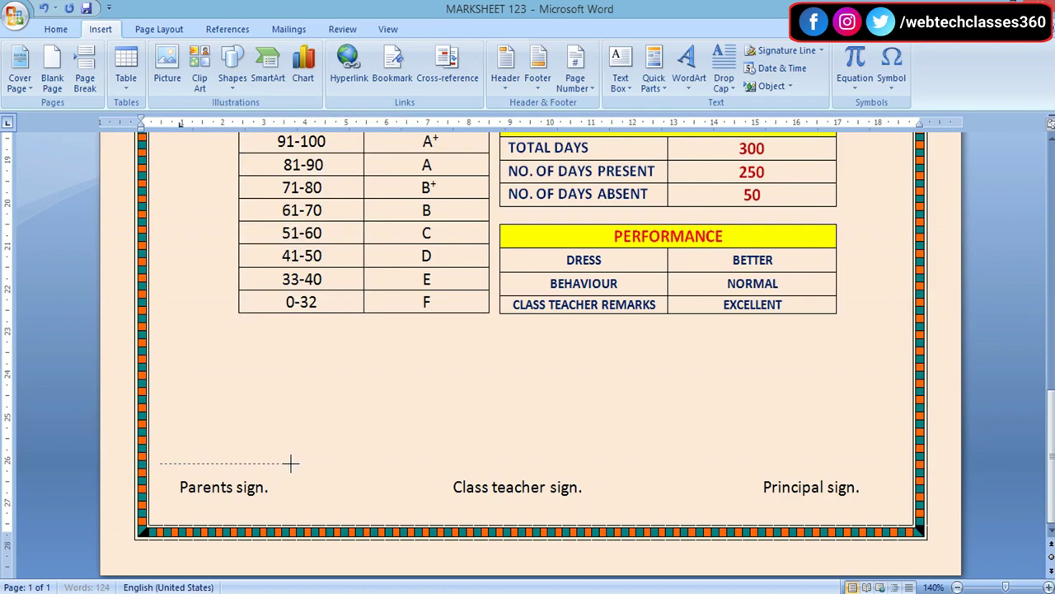
pyautogui.moveTo(290, 464); pyautogui.dragTo(290, 463)
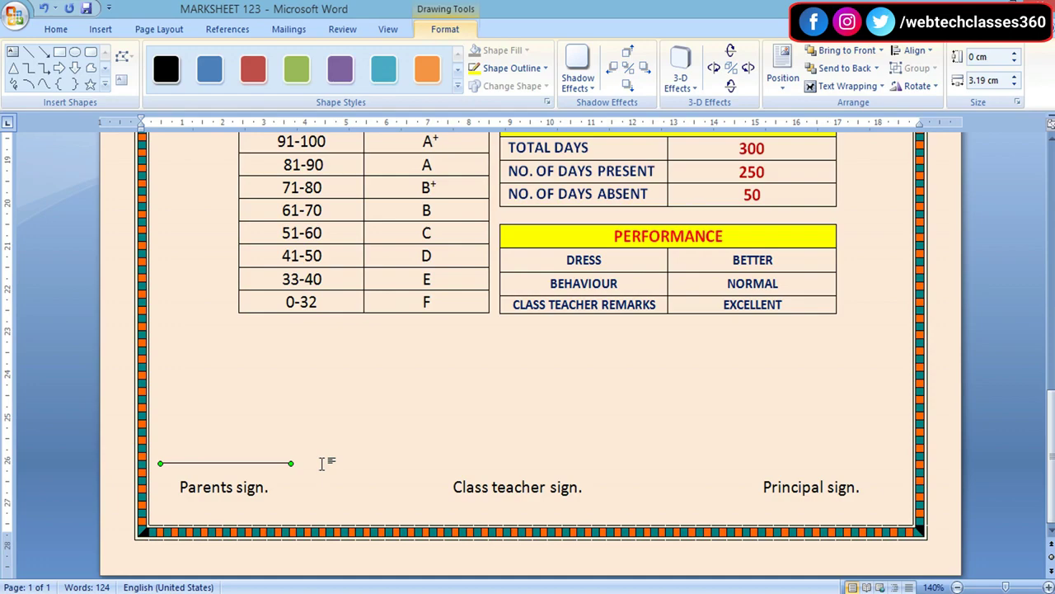
pyautogui.click(537, 68)
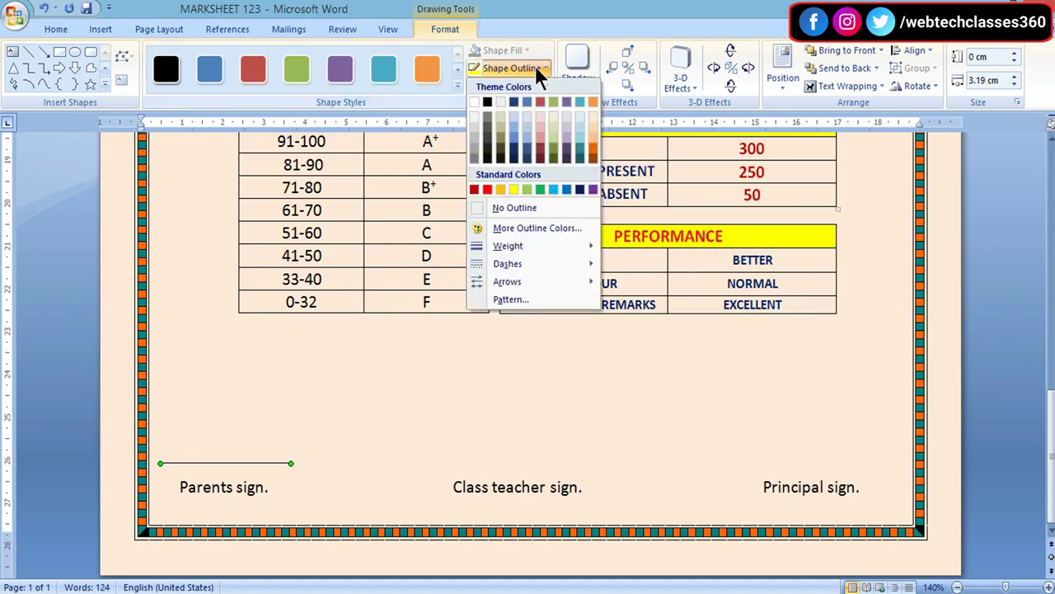
pyautogui.moveTo(521, 245)
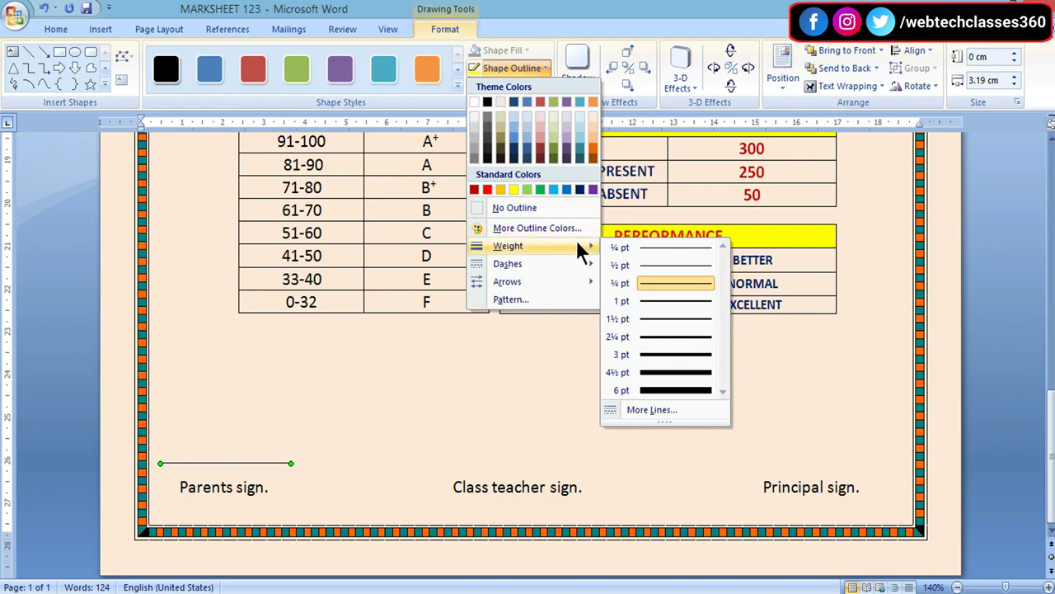
pyautogui.click(651, 301)
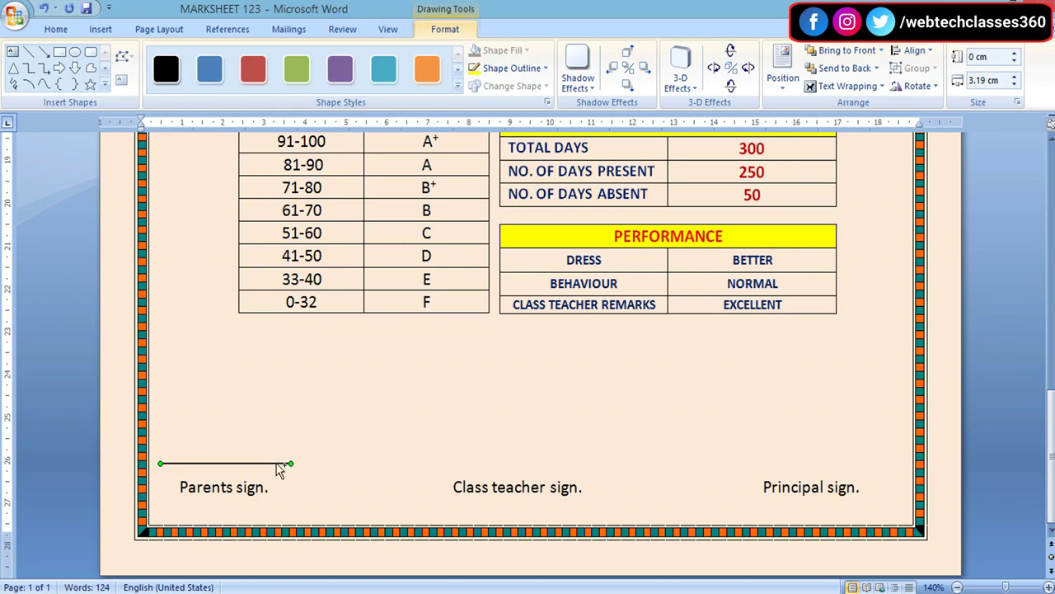
# Copy the signature line level across to above "Class teacher sign." and above "Principal sign."
pyautogui.moveTo(281, 467); pyautogui.dragTo(573, 468)
pyautogui.press('Escape')
pyautogui.moveTo(568, 461); pyautogui.dragTo(570, 463)
pyautogui.click(581, 414)
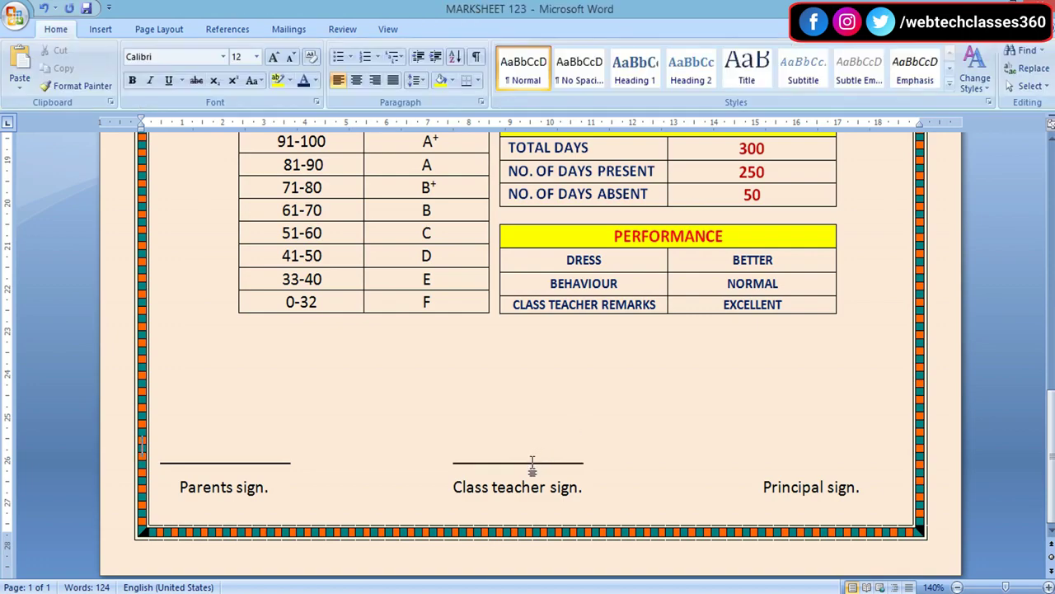
pyautogui.click(473, 463)
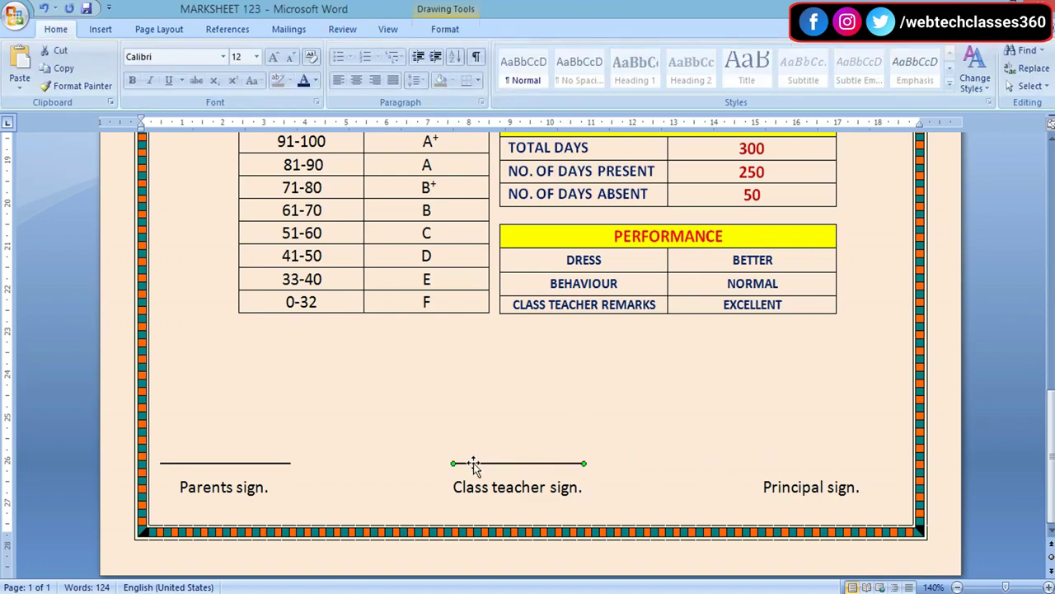
pyautogui.moveTo(476, 466)
pyautogui.mouseDown()
pyautogui.moveTo(793, 464)
pyautogui.moveTo(767, 463)
pyautogui.mouseUp()
pyautogui.click(765, 430)
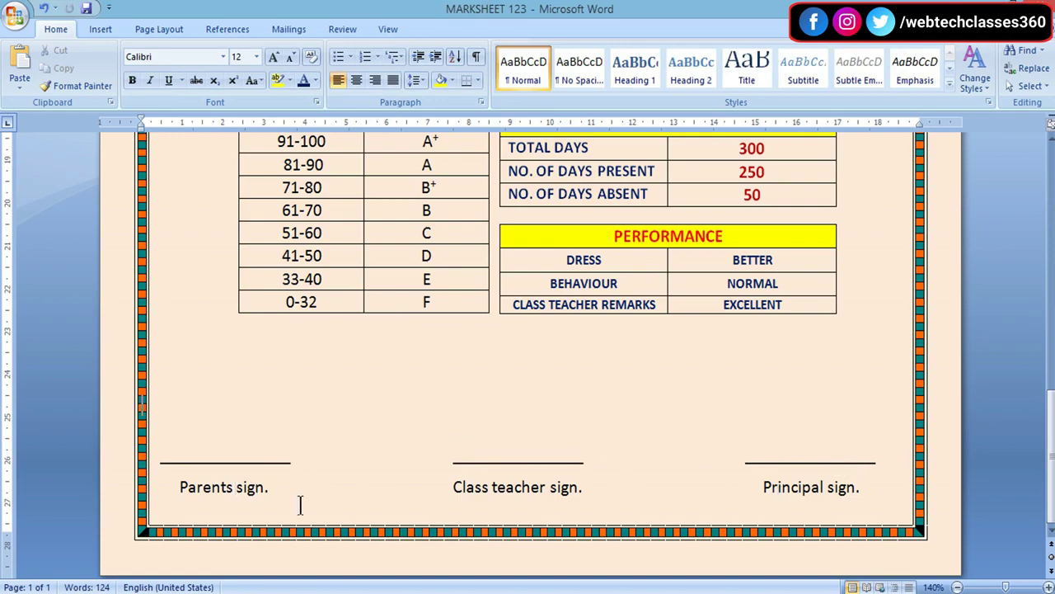
# Capitalize the word teacher in the middle signature label so it reads "Class Teacher sign."
pyautogui.click(493, 486)
pyautogui.press('BackSpace')
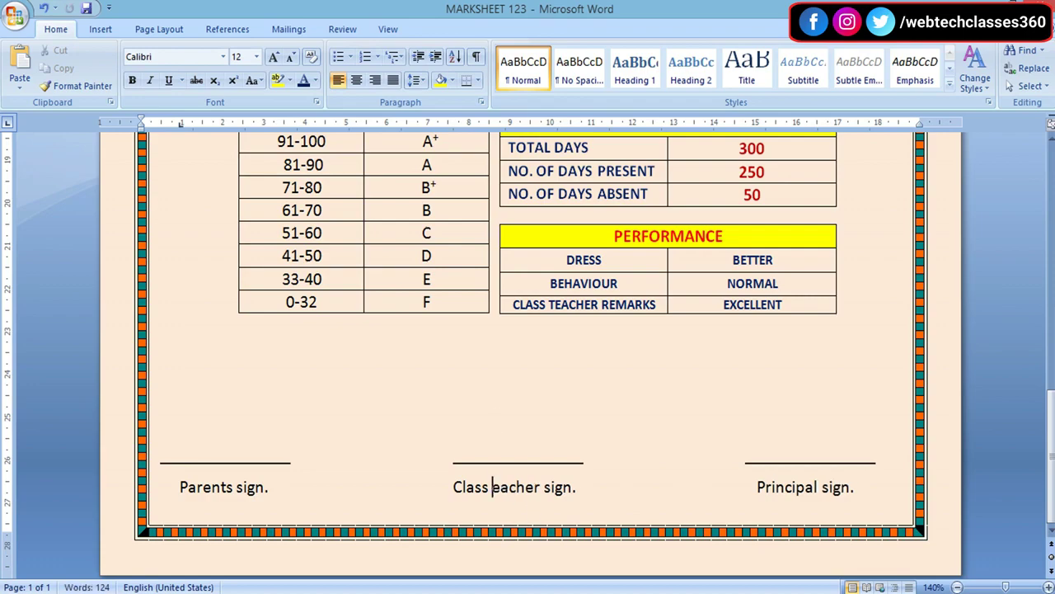
pyautogui.write('T')
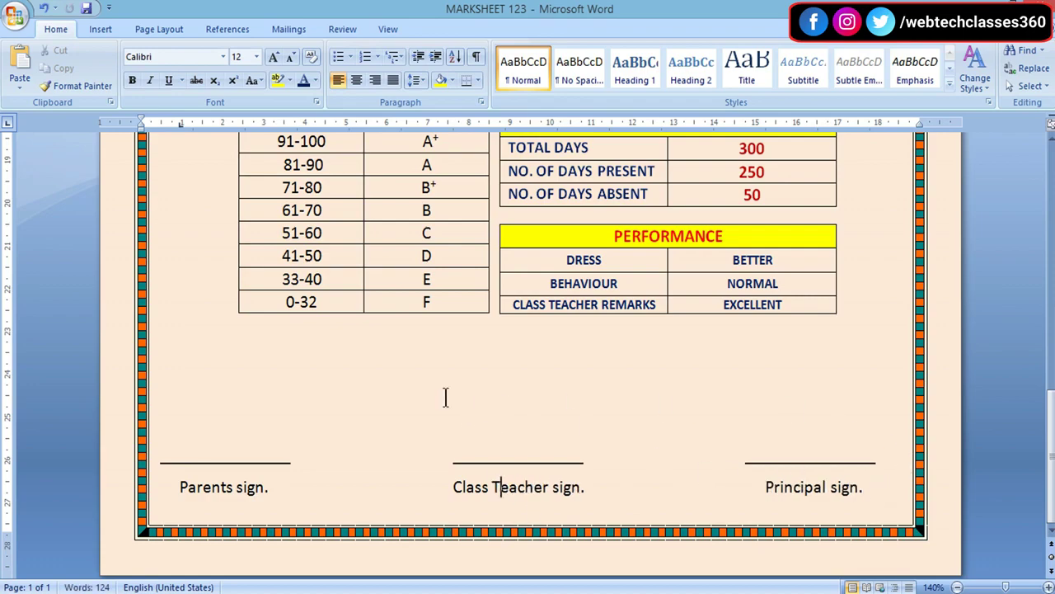
# Add "Date : 11-08-2022" below the grade table and align its start roughly with the parents' signature line
pyautogui.click(188, 368)
pyautogui.write('Date : 11')
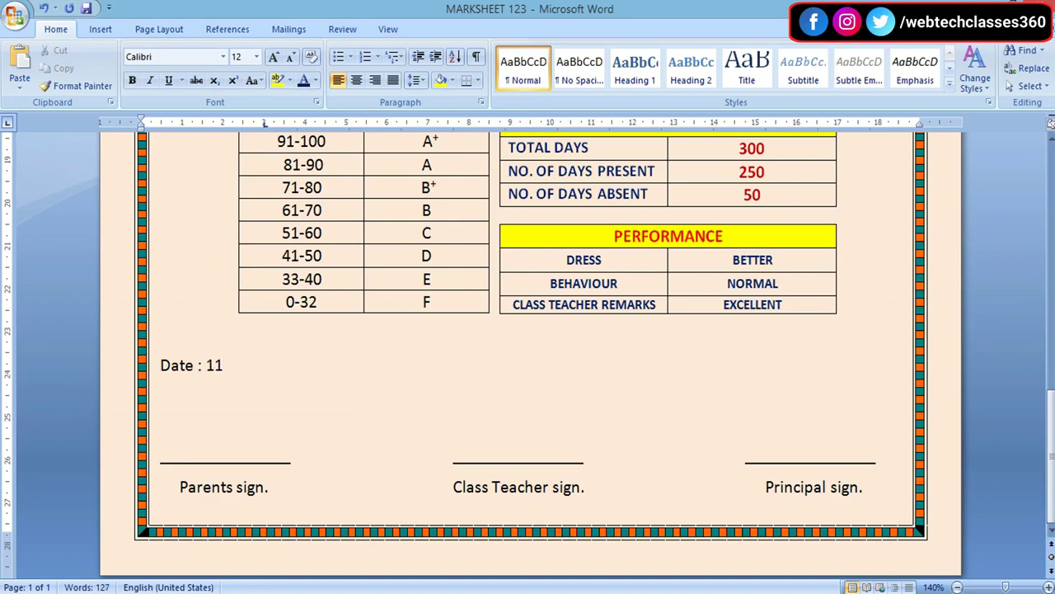
pyautogui.write('-08-2022')
pyautogui.press('Home')
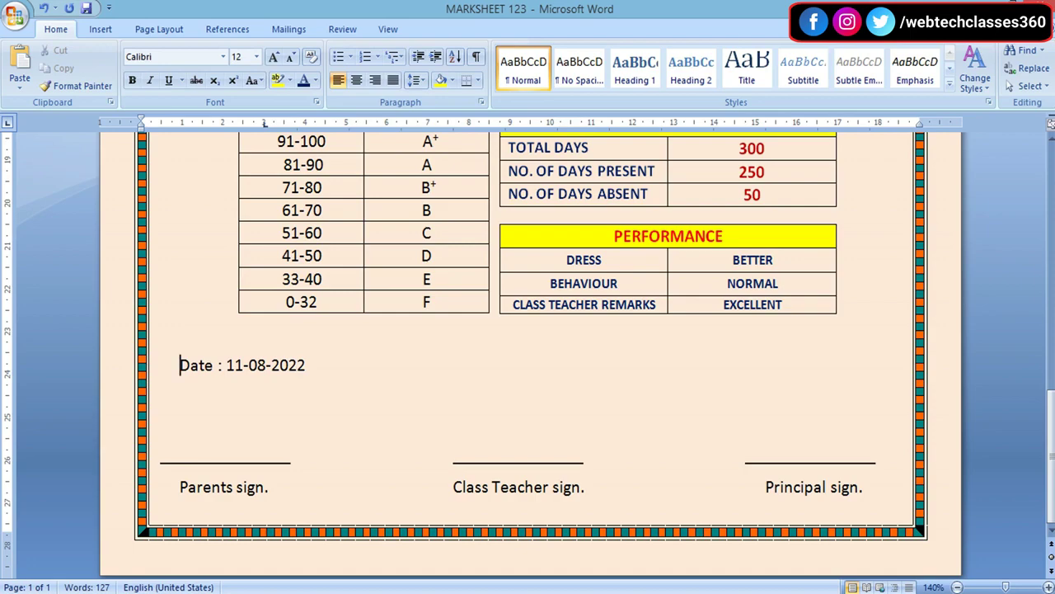
pyautogui.press('BackSpace')
pyautogui.press('BackSpace')
pyautogui.press('BackSpace')
pyautogui.press('BackSpace')
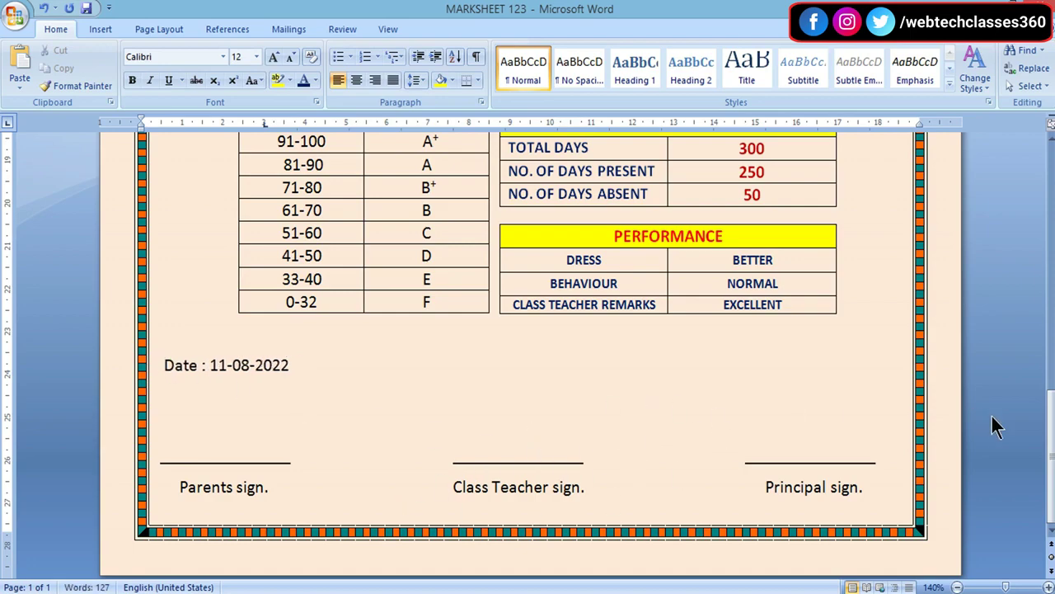
pyautogui.scroll(10, 1048, 449)
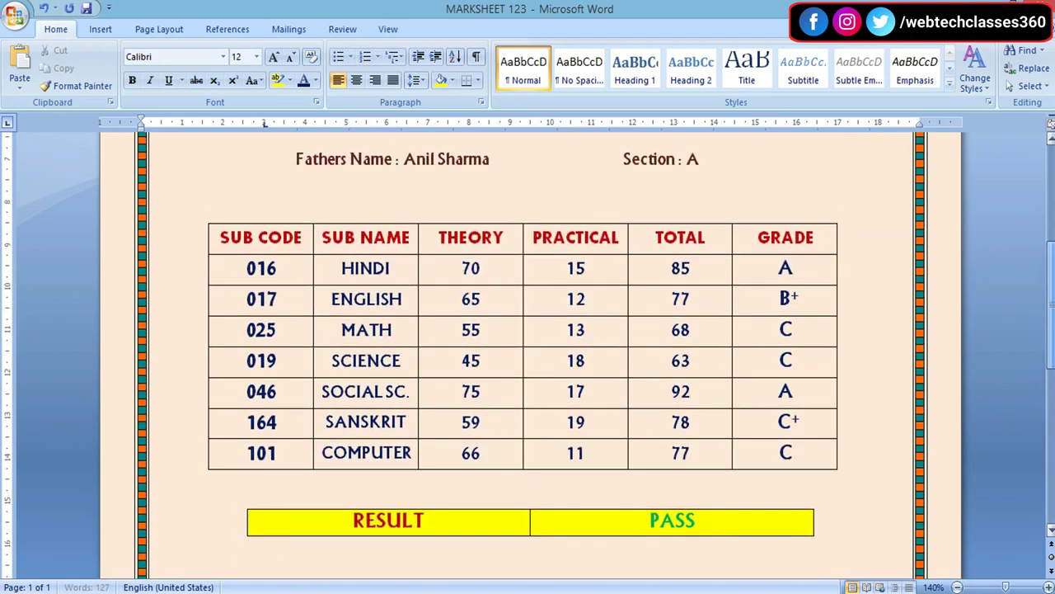
pyautogui.scroll(6, 528, 354)
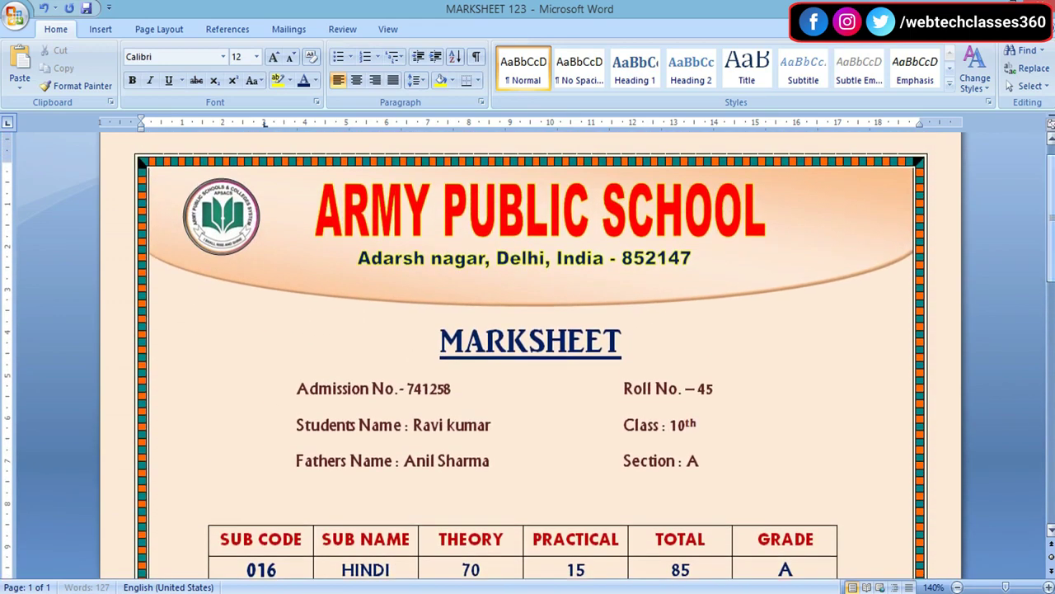